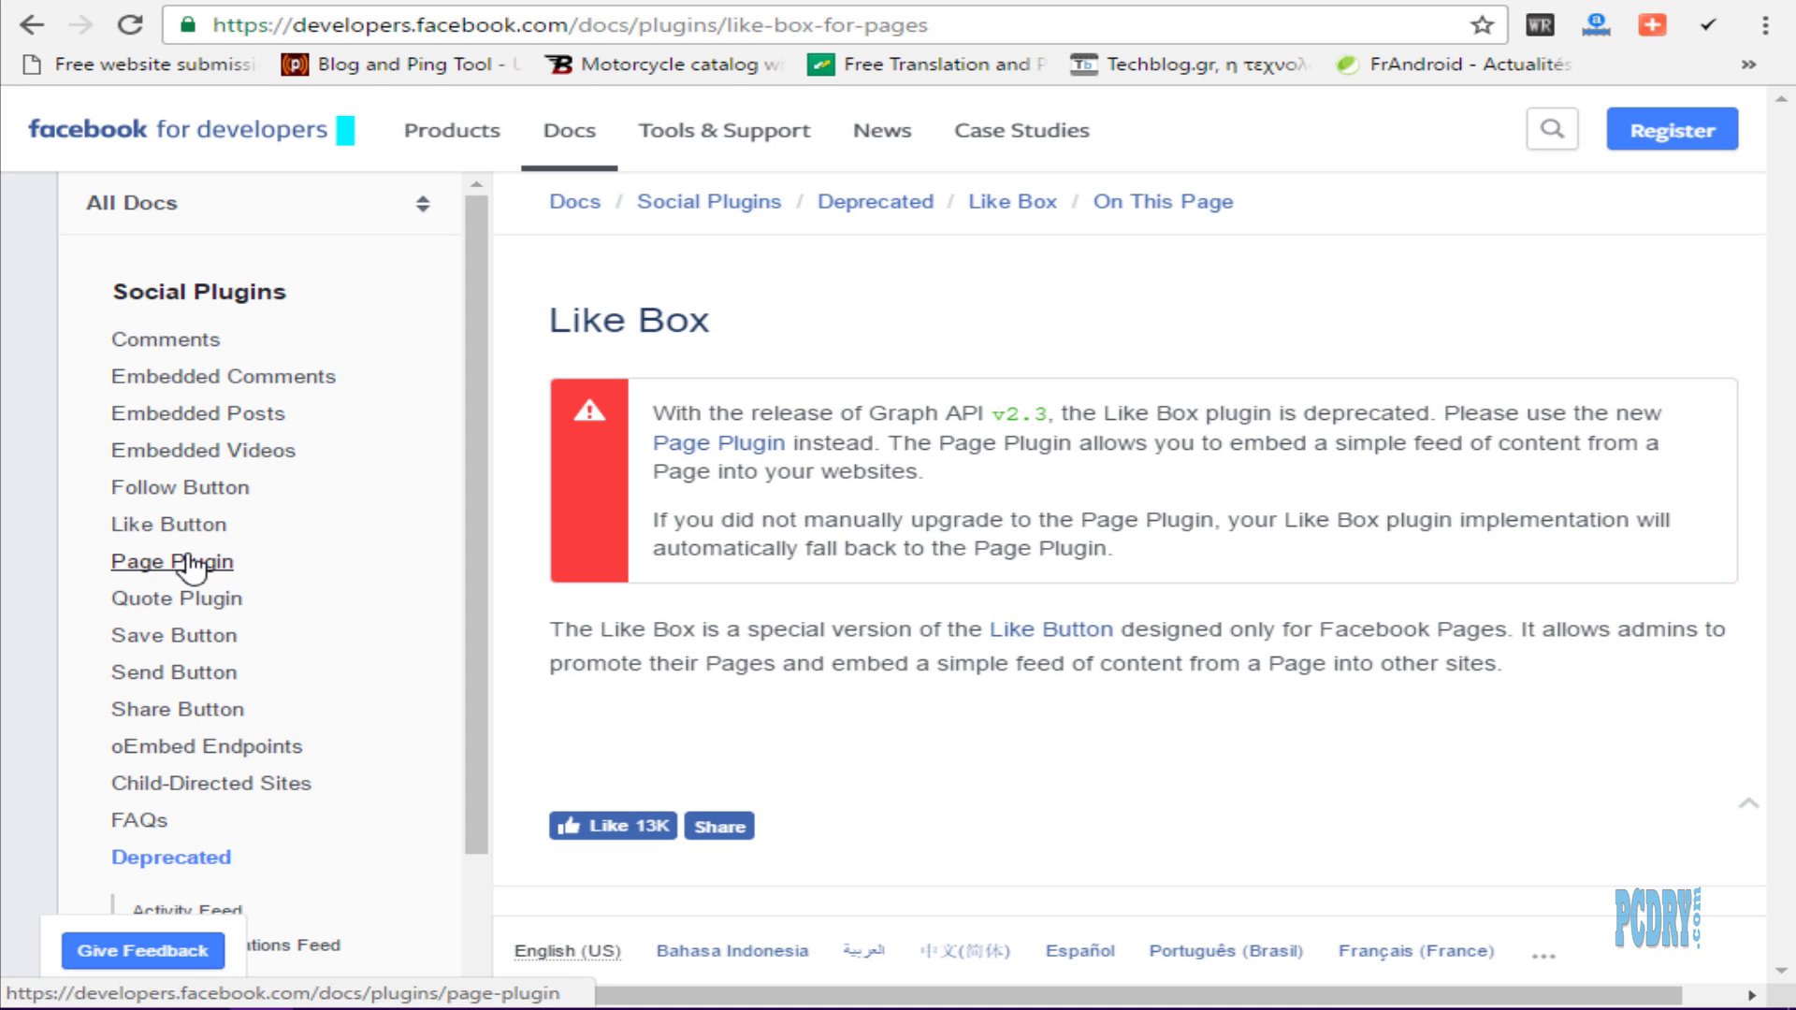
Step: Open the Page Plugin documentation from the deprecated Like Box page
left_click(190, 565)
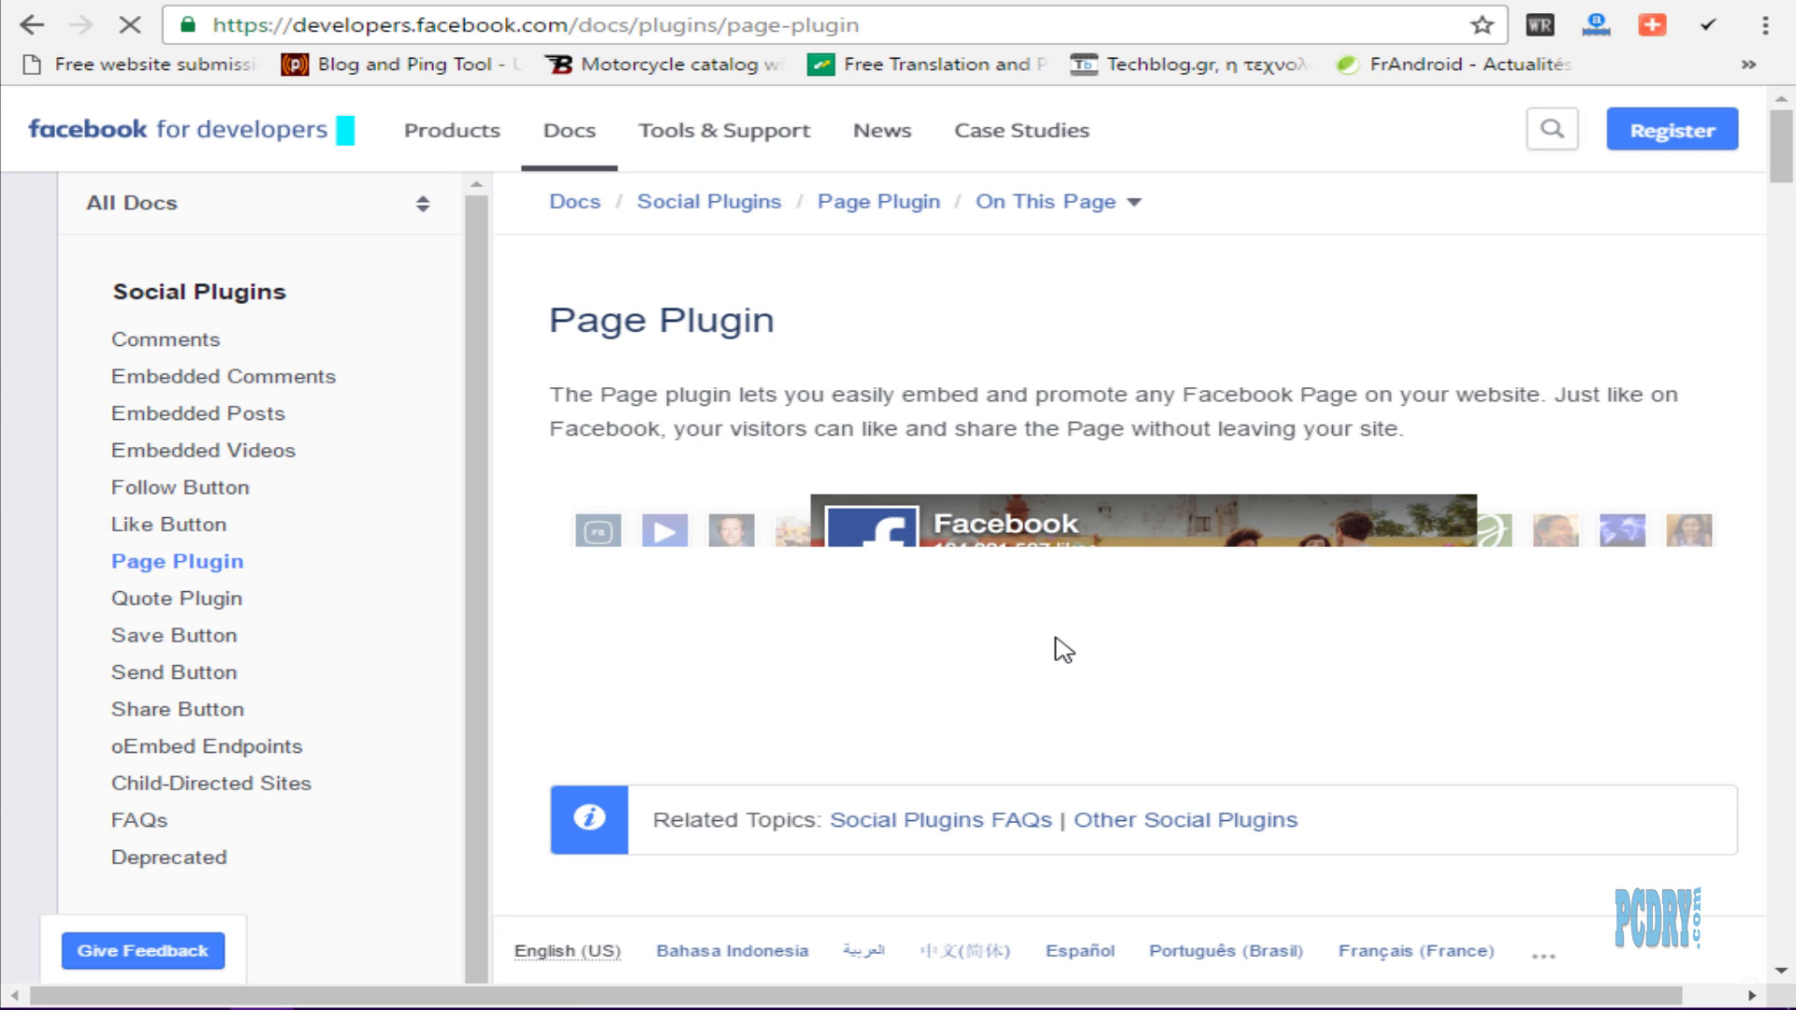
Step: Scroll down to the Page Plugin settings form, then head to facebook.com
scroll(1063, 657, "down", 5)
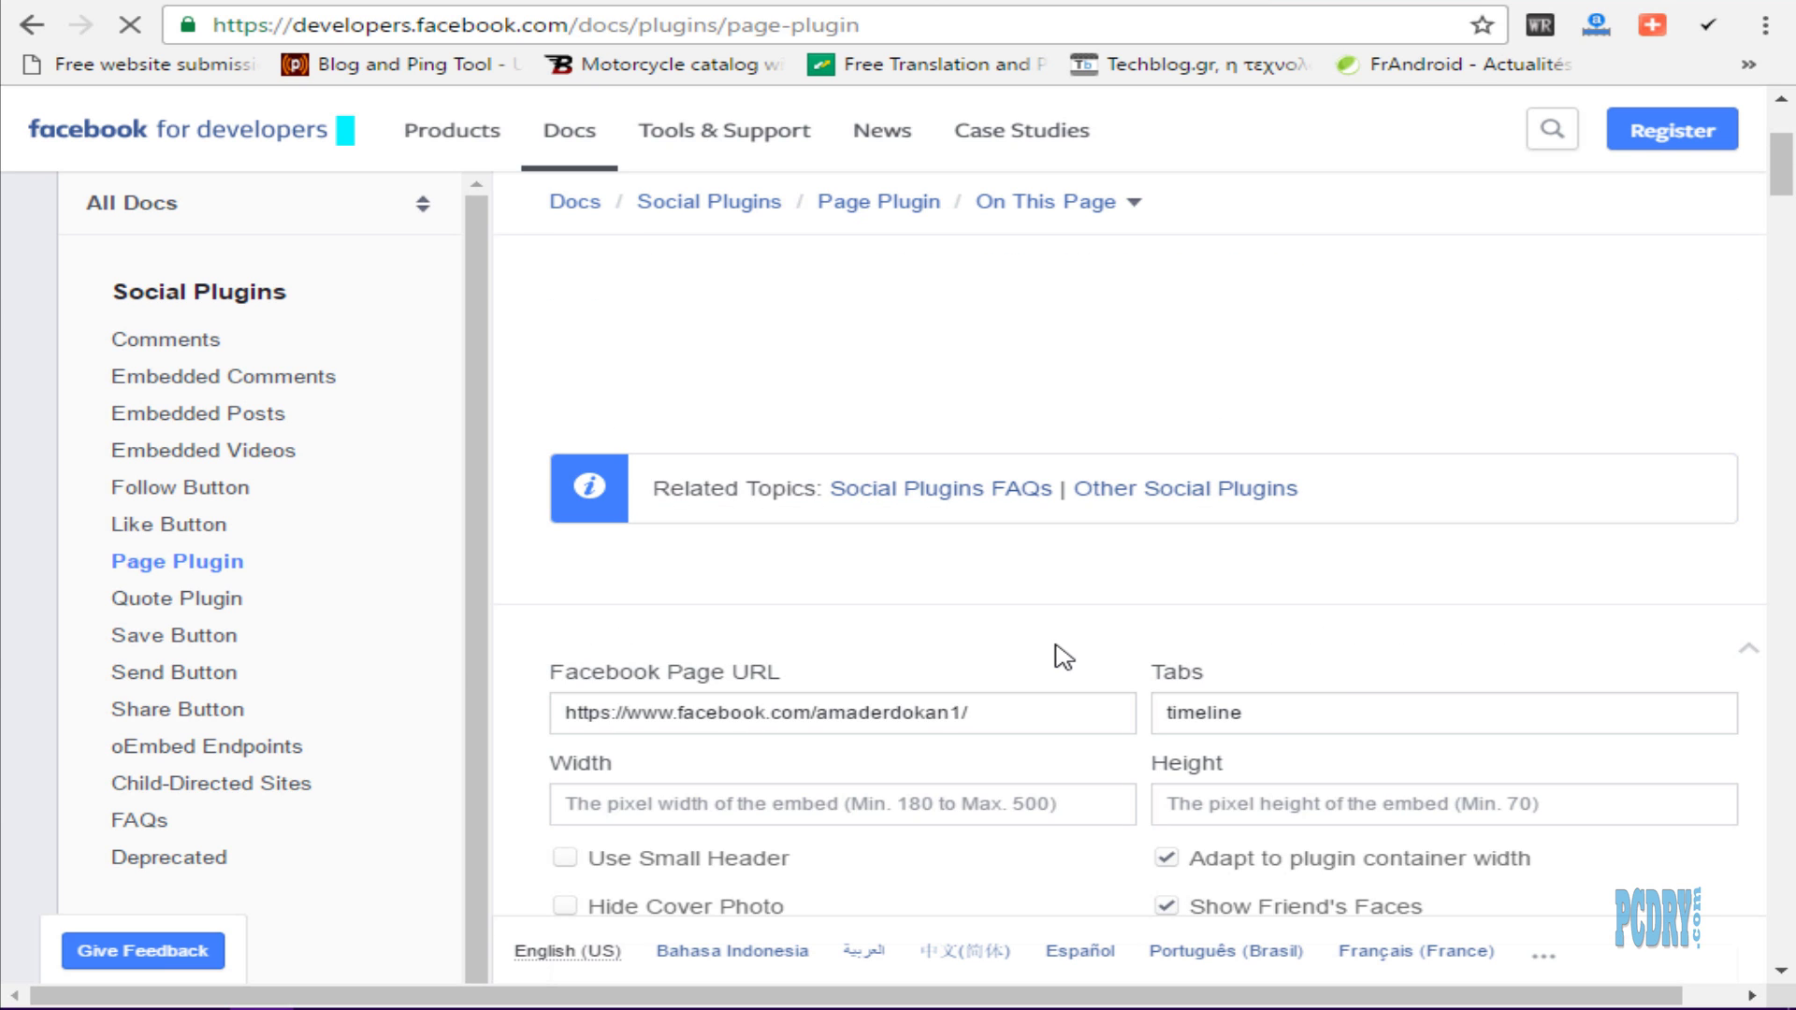
scroll(1063, 657, "down", 3)
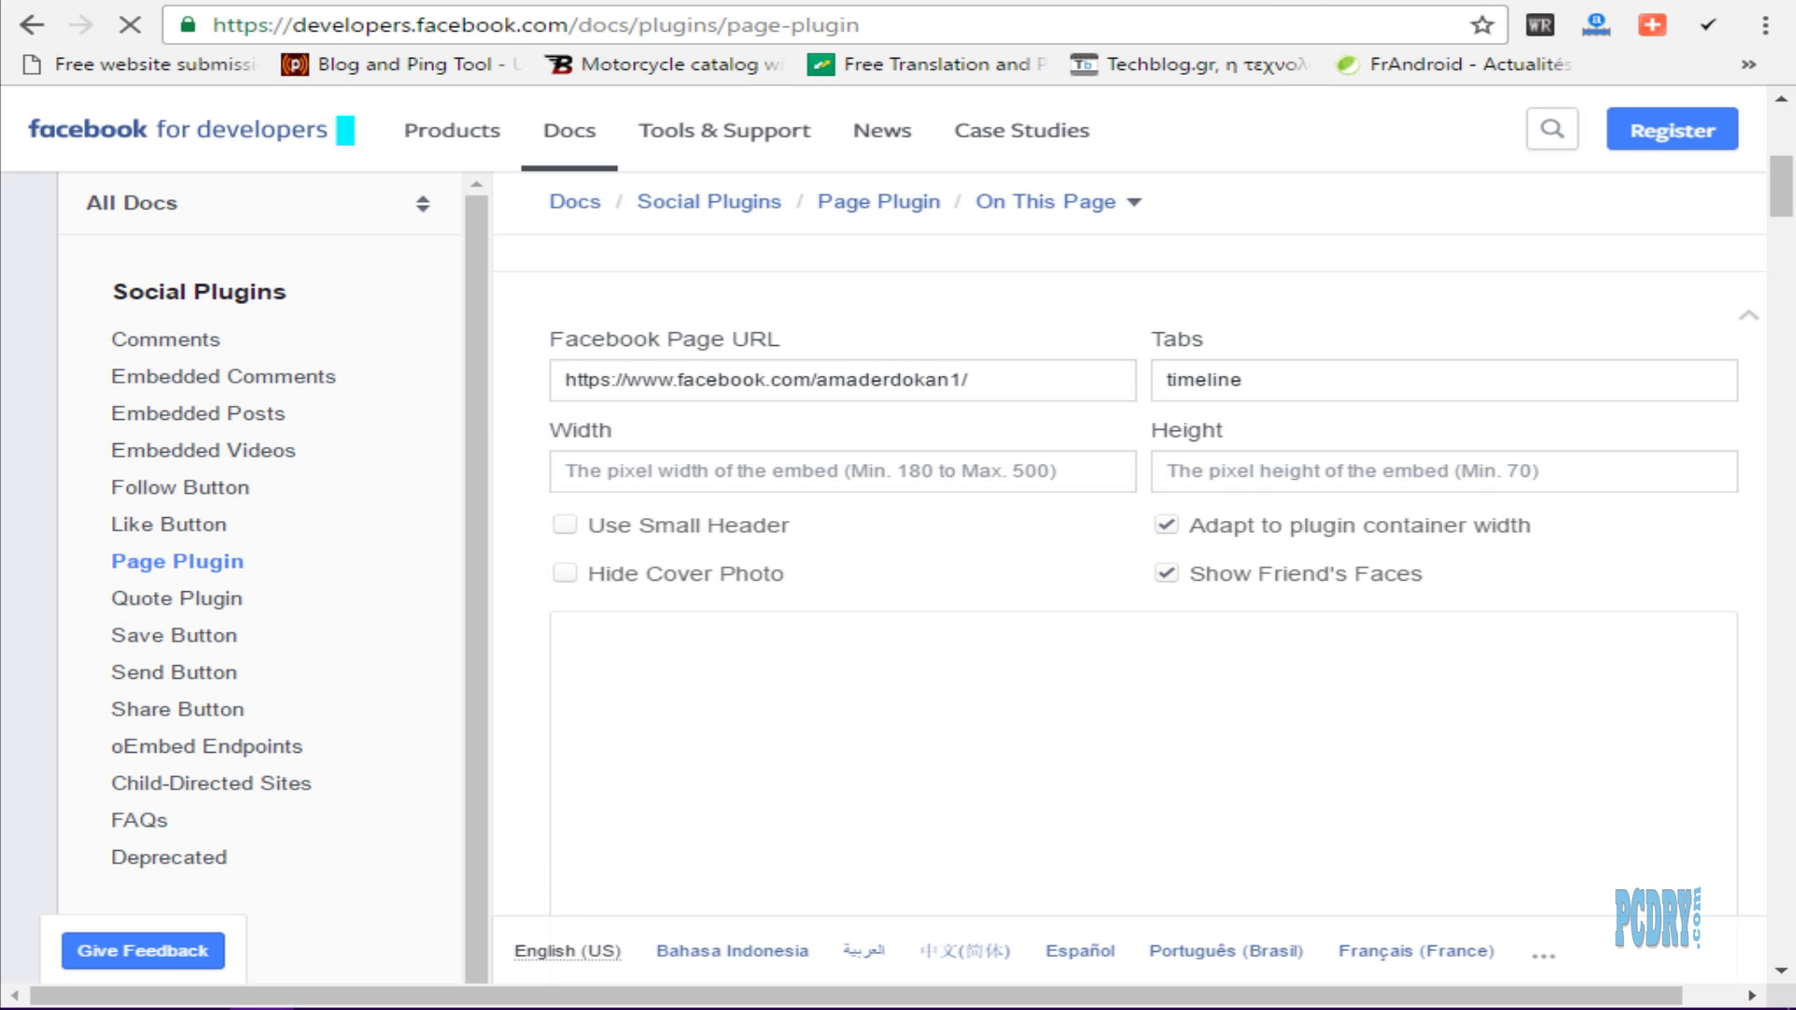
type("fa")
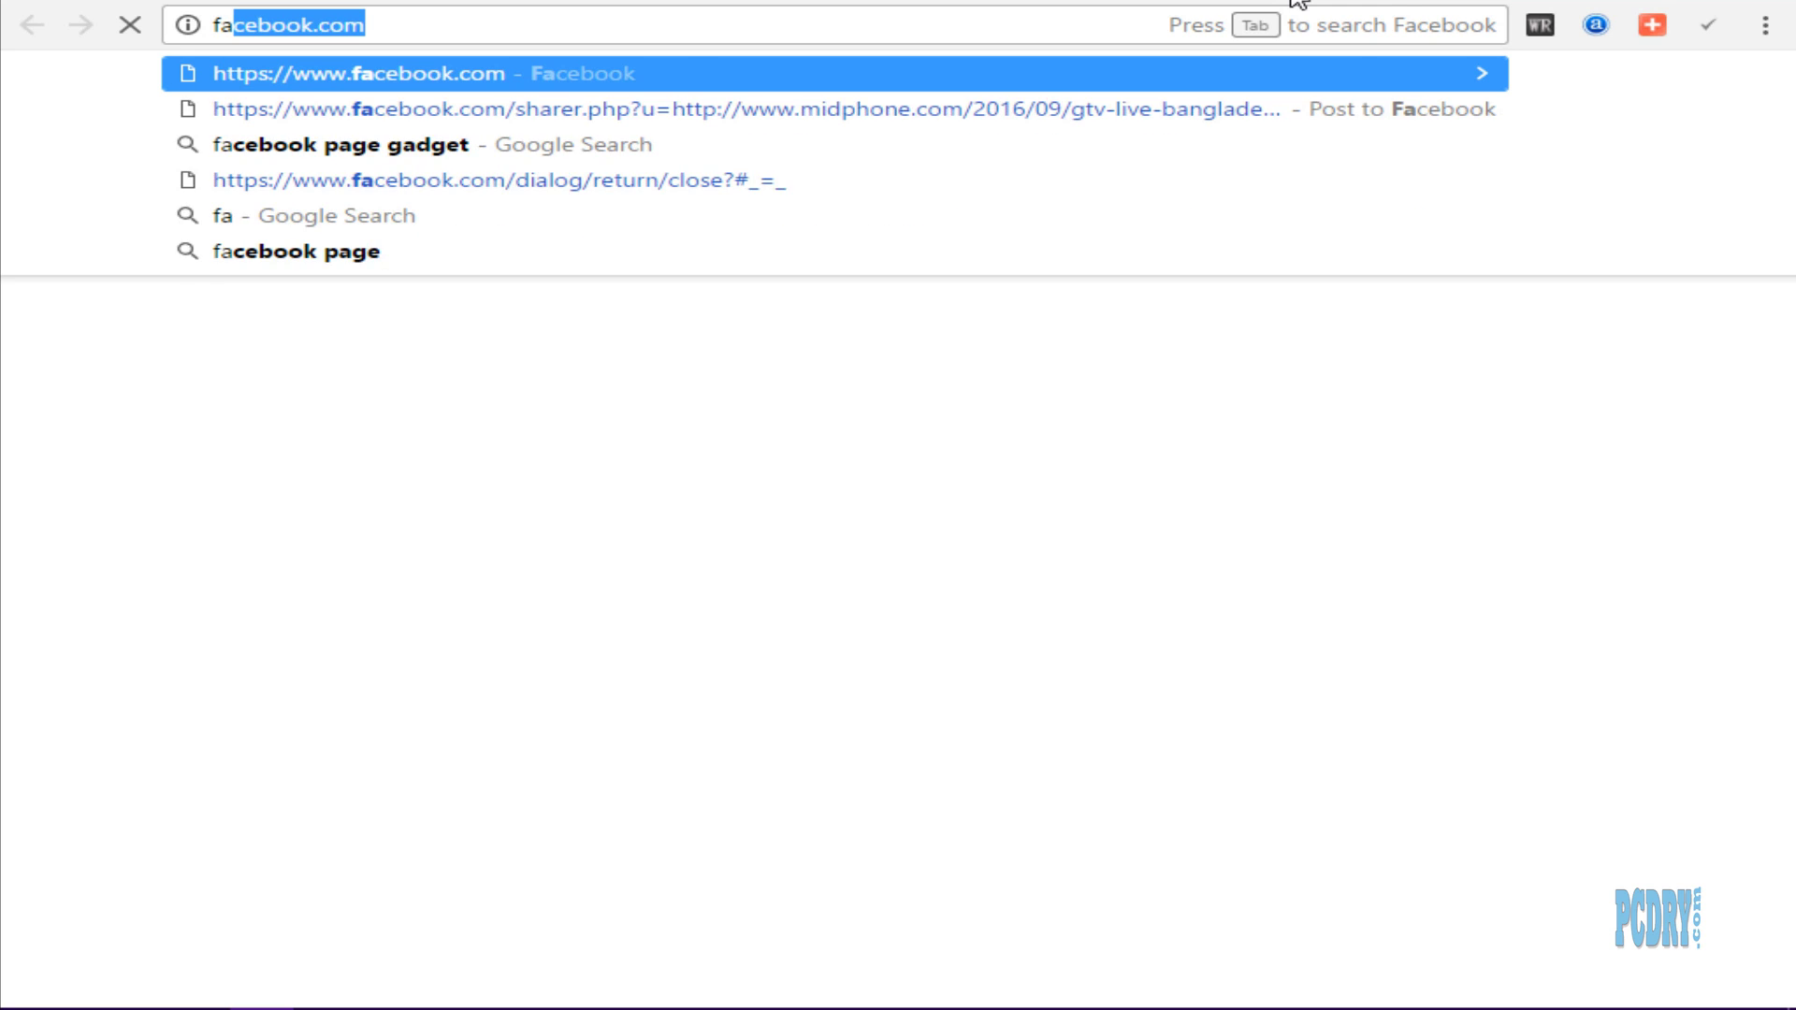
key("Escape")
key("Escape")
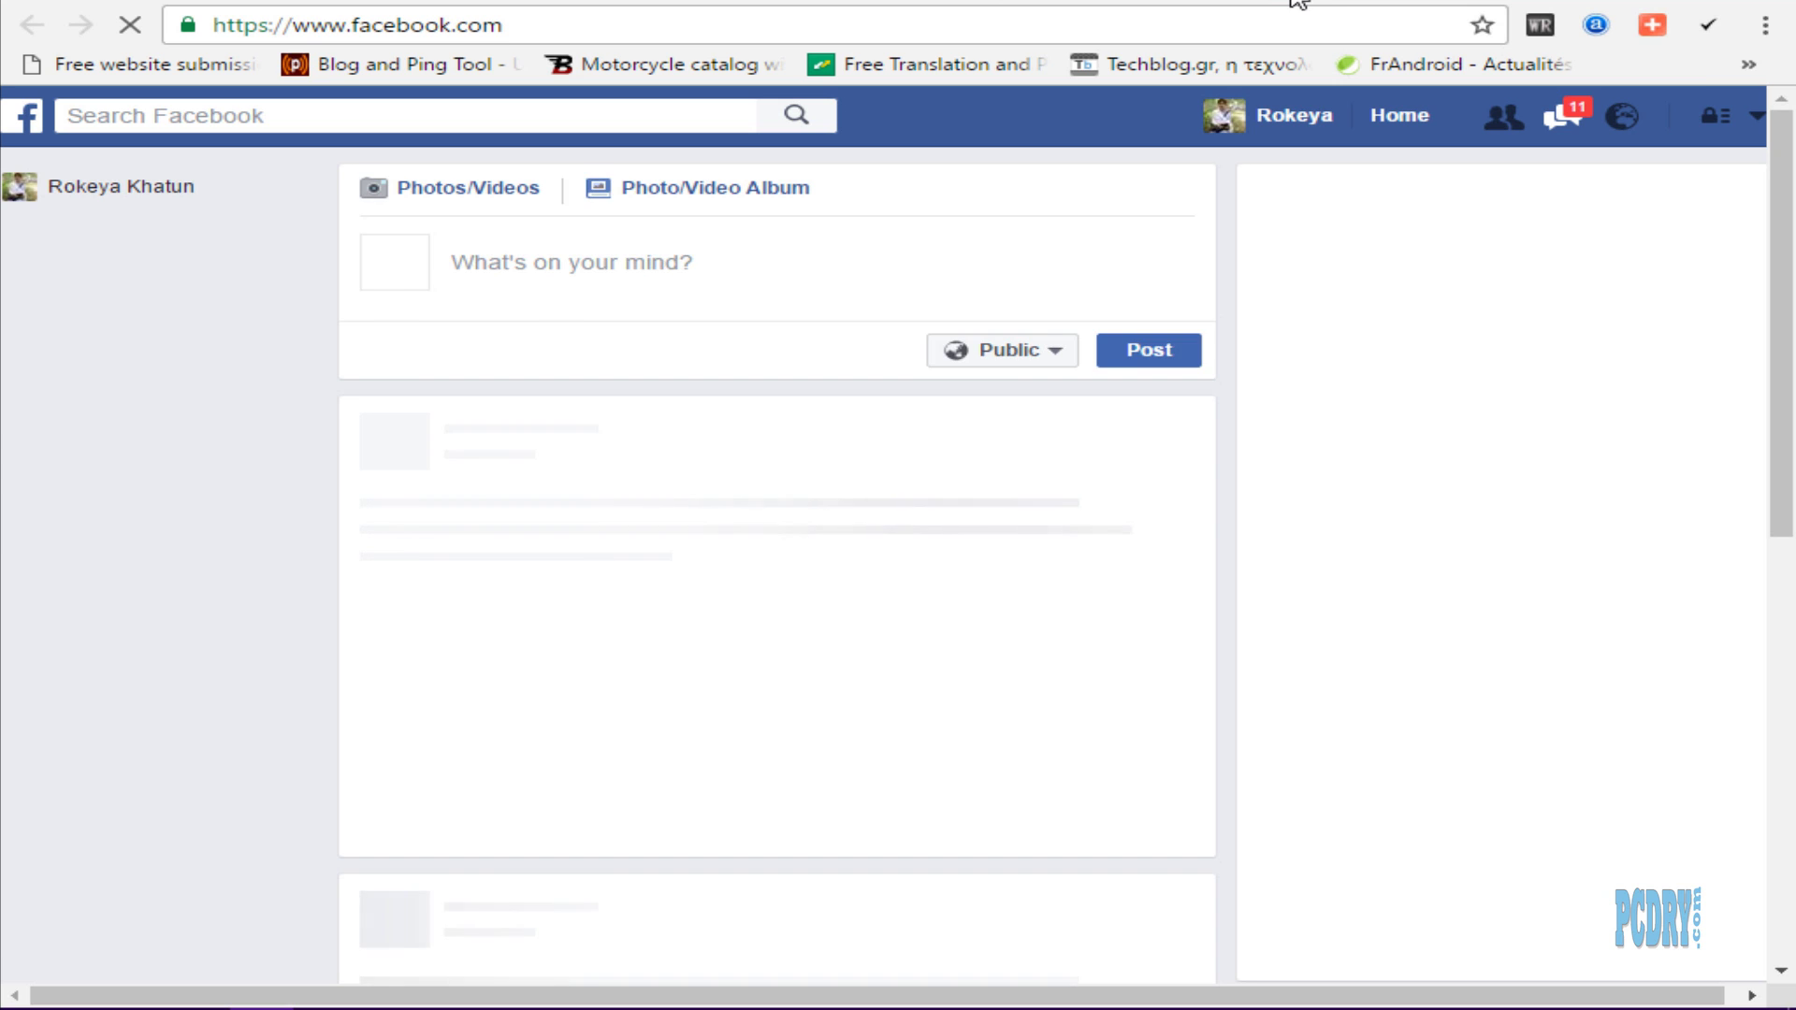
Step: Open the Phonesam page from Your Pages in the account menu, ready to copy its address
left_click(1755, 120)
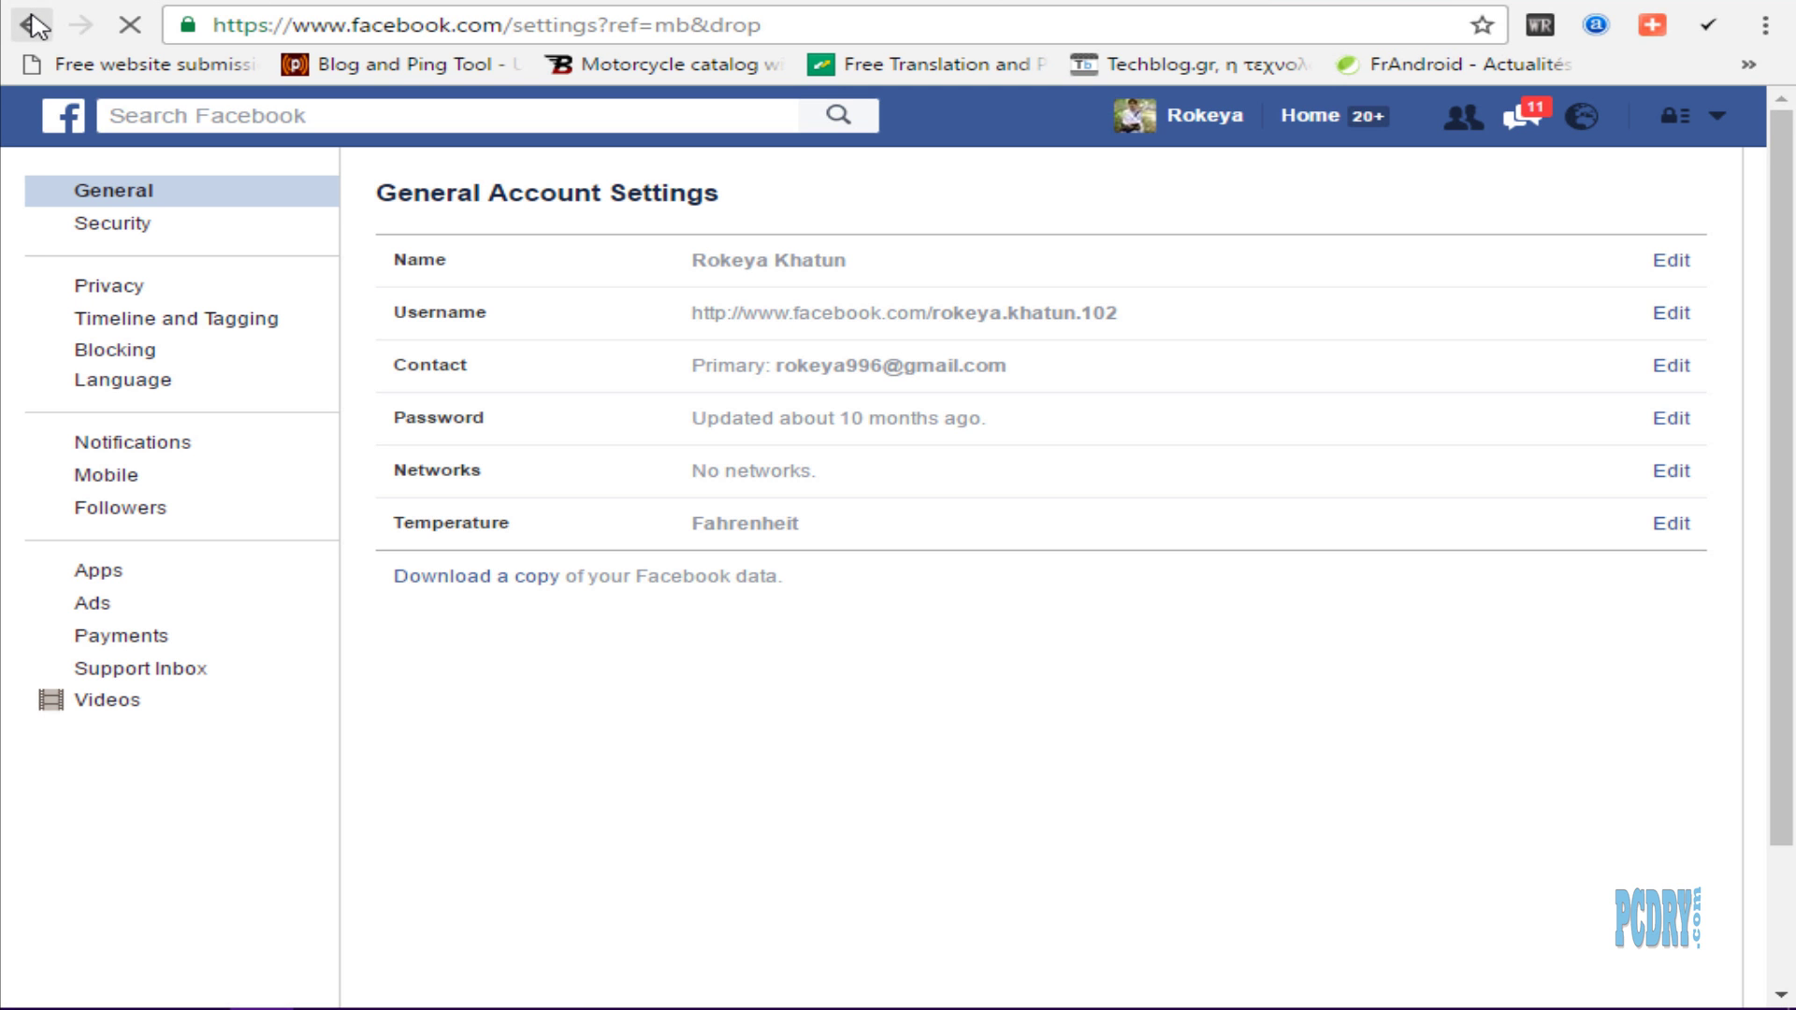
left_click(33, 25)
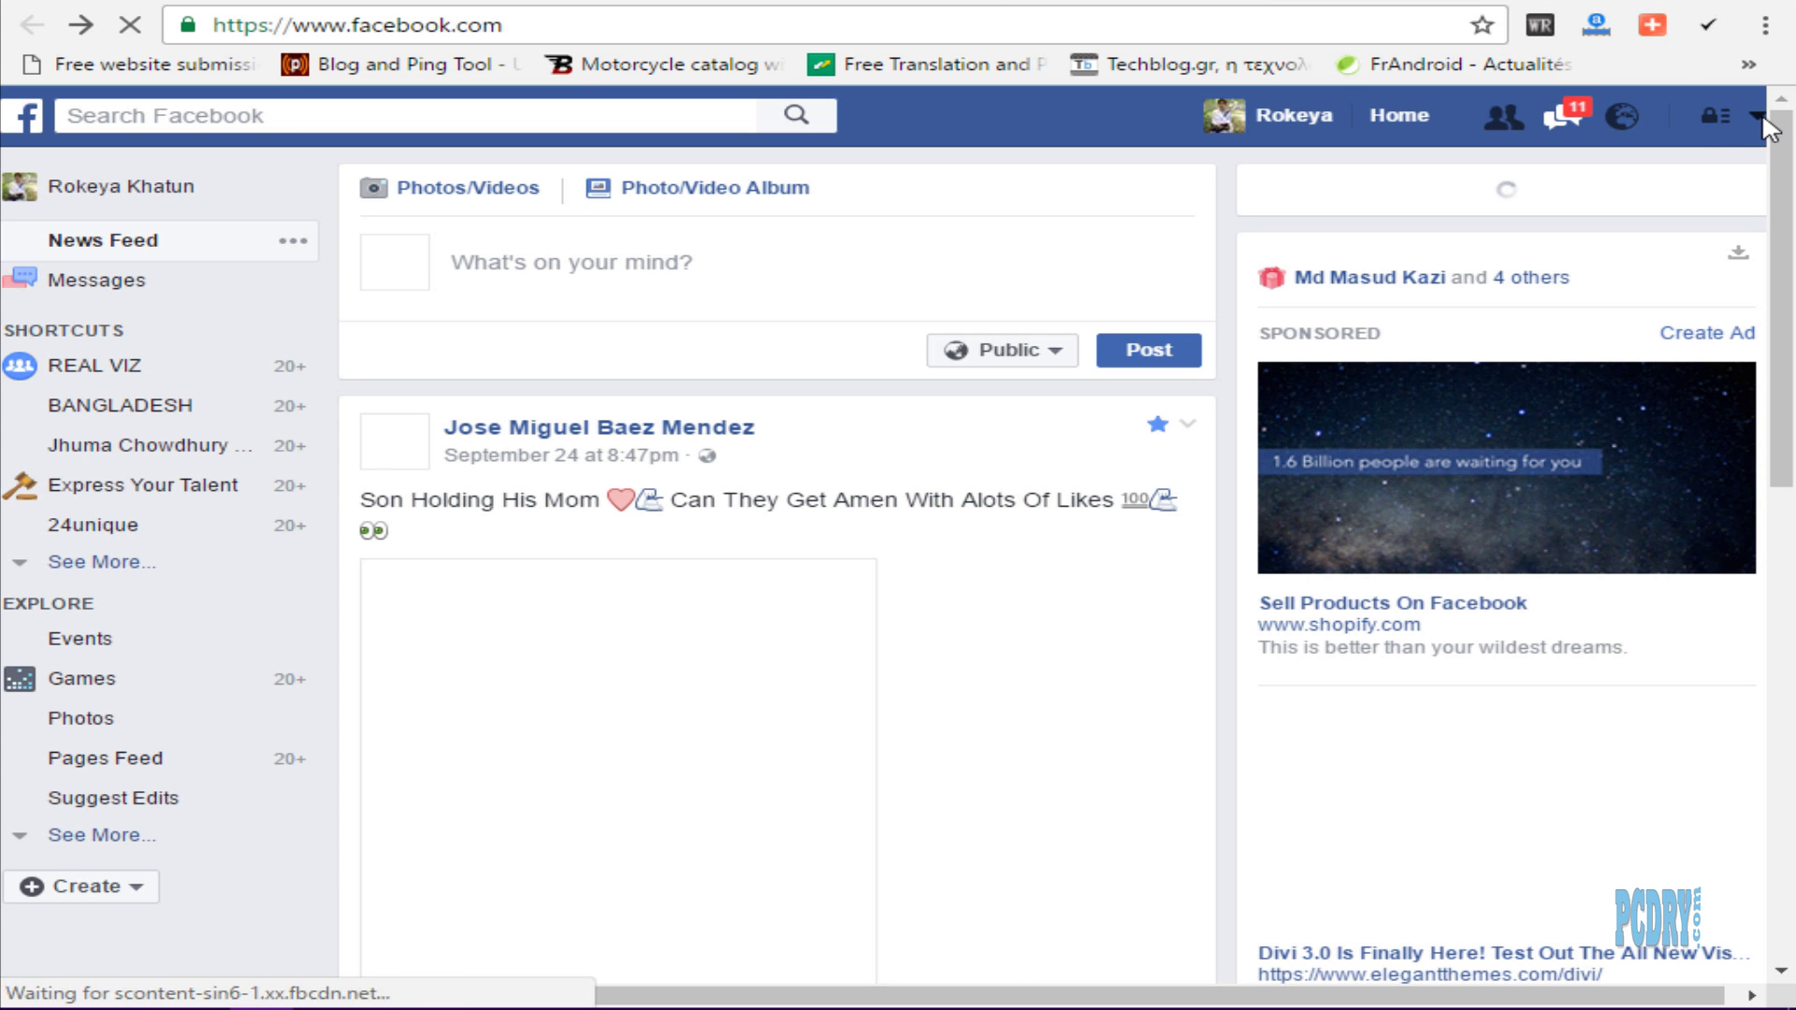
left_click(1758, 116)
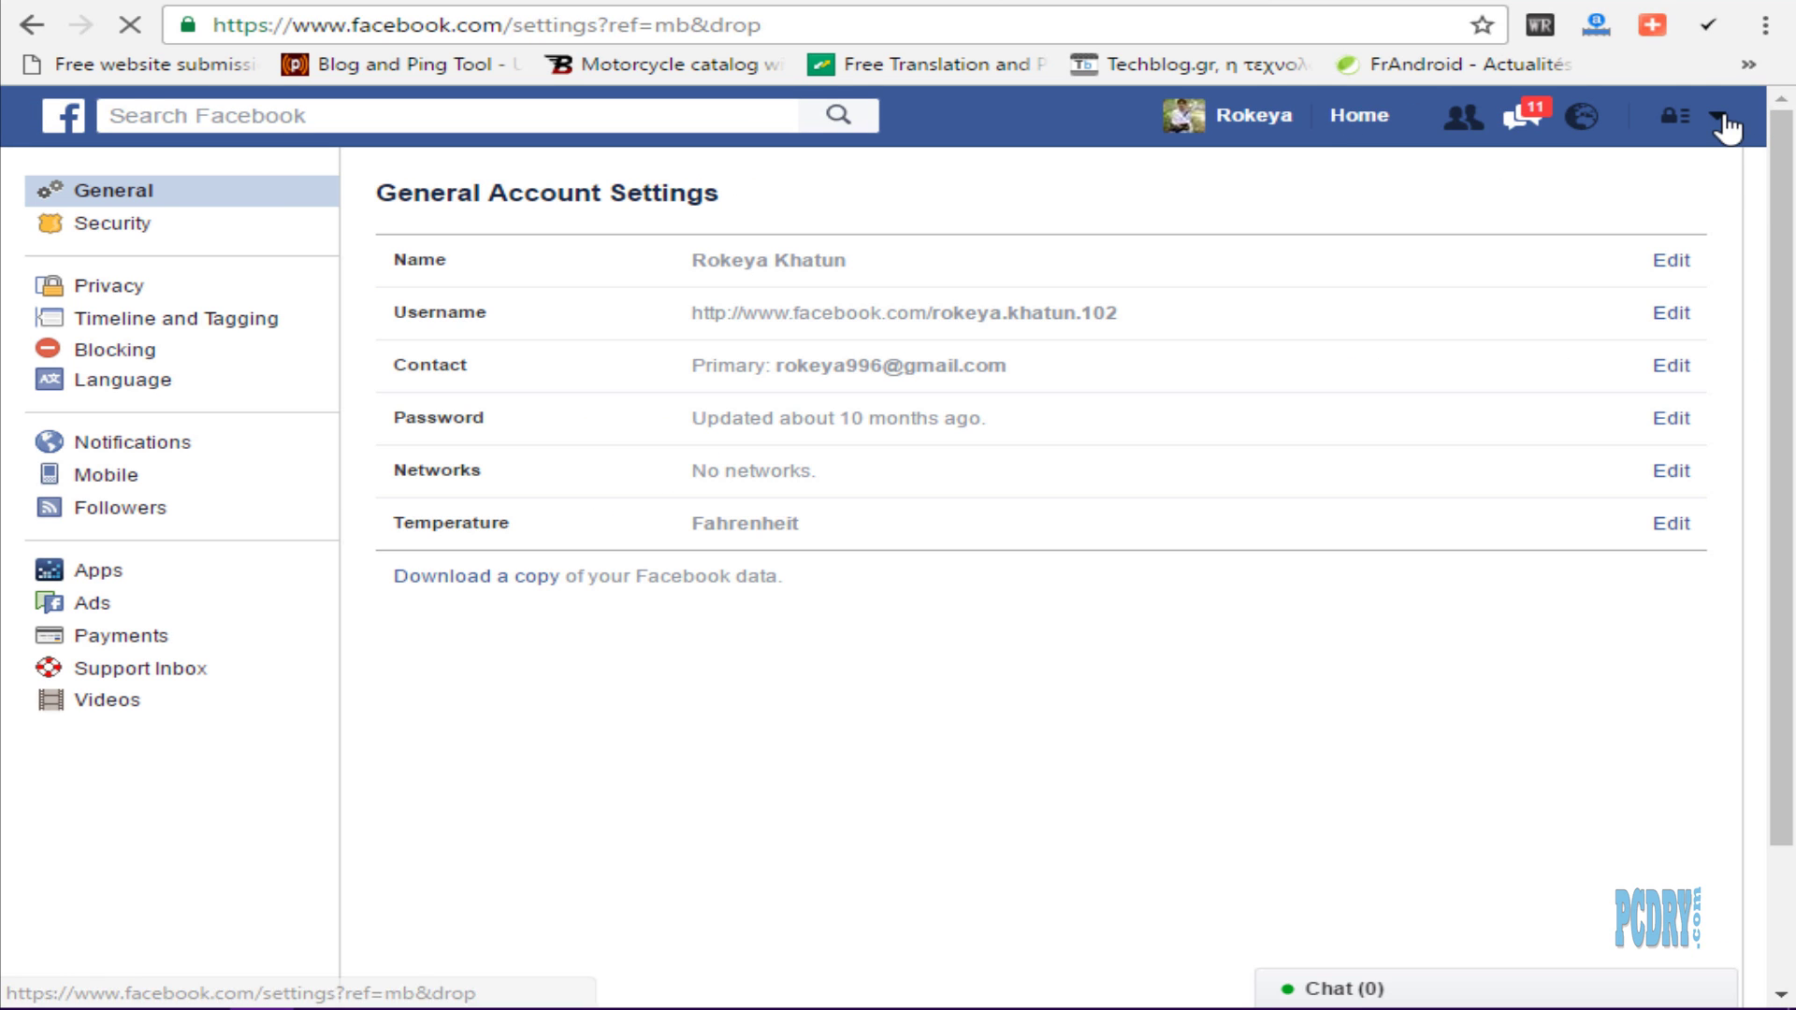
left_click(1720, 117)
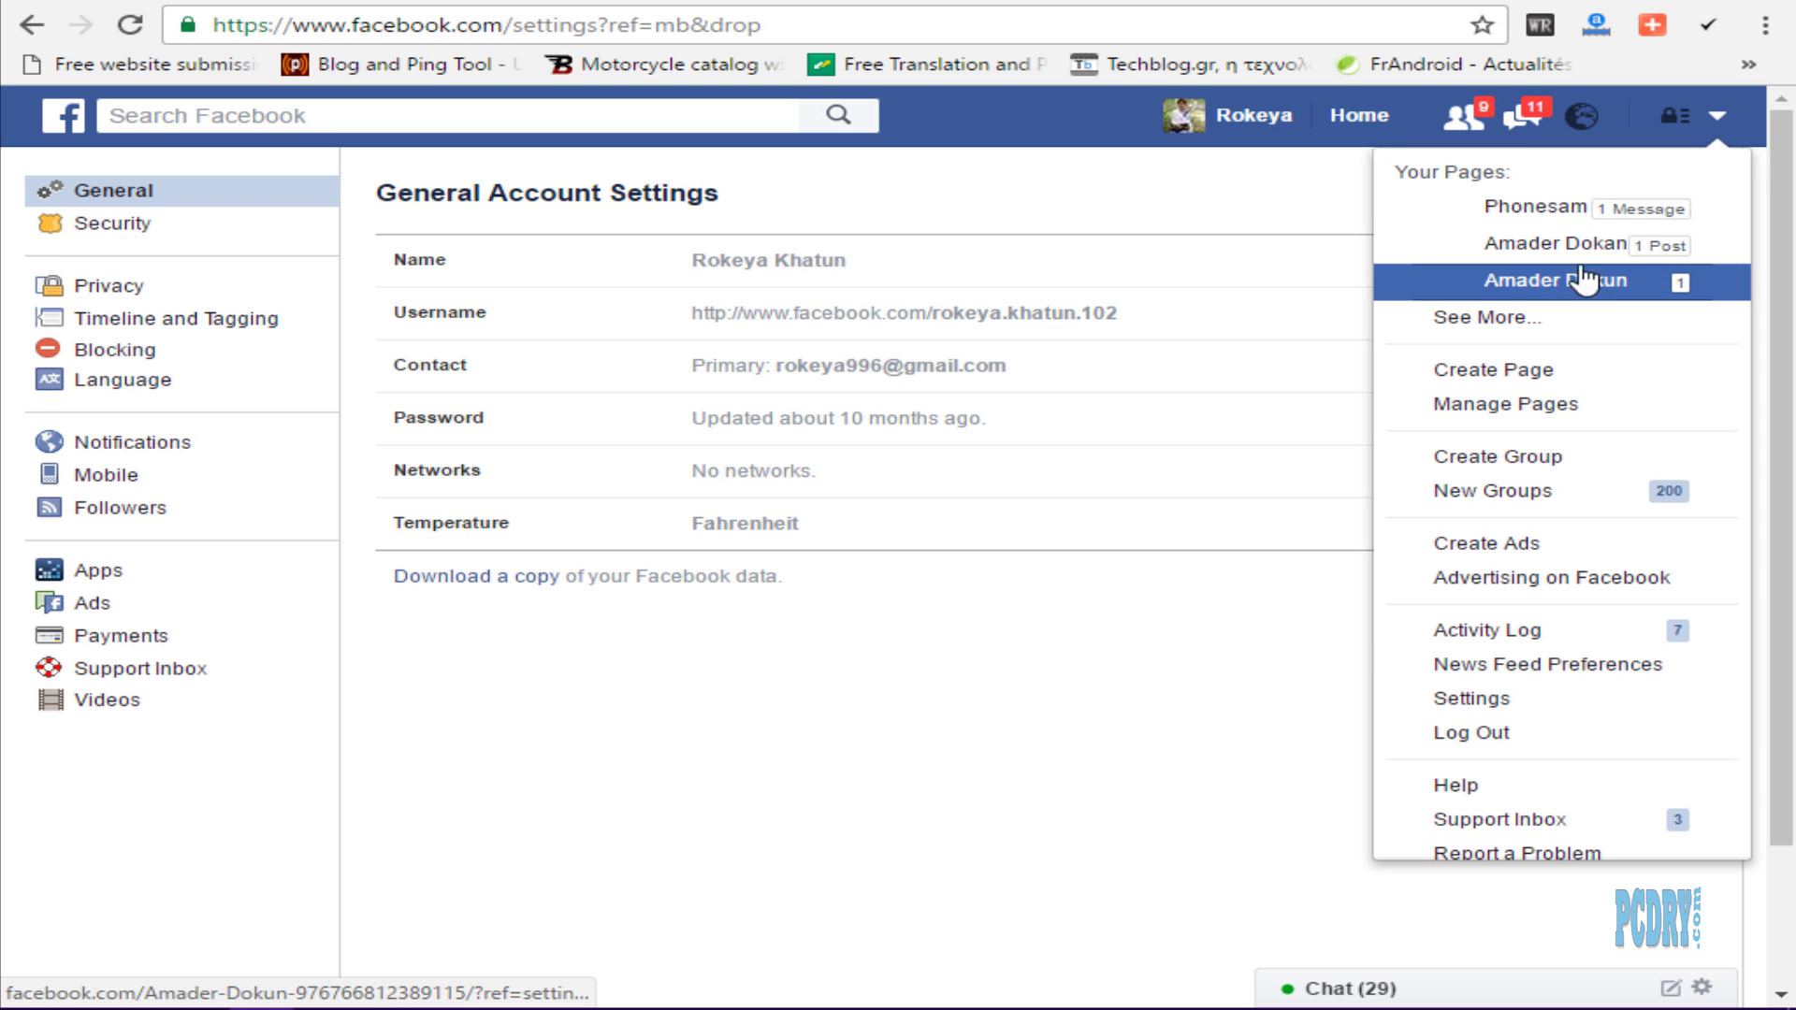
left_click(1559, 210)
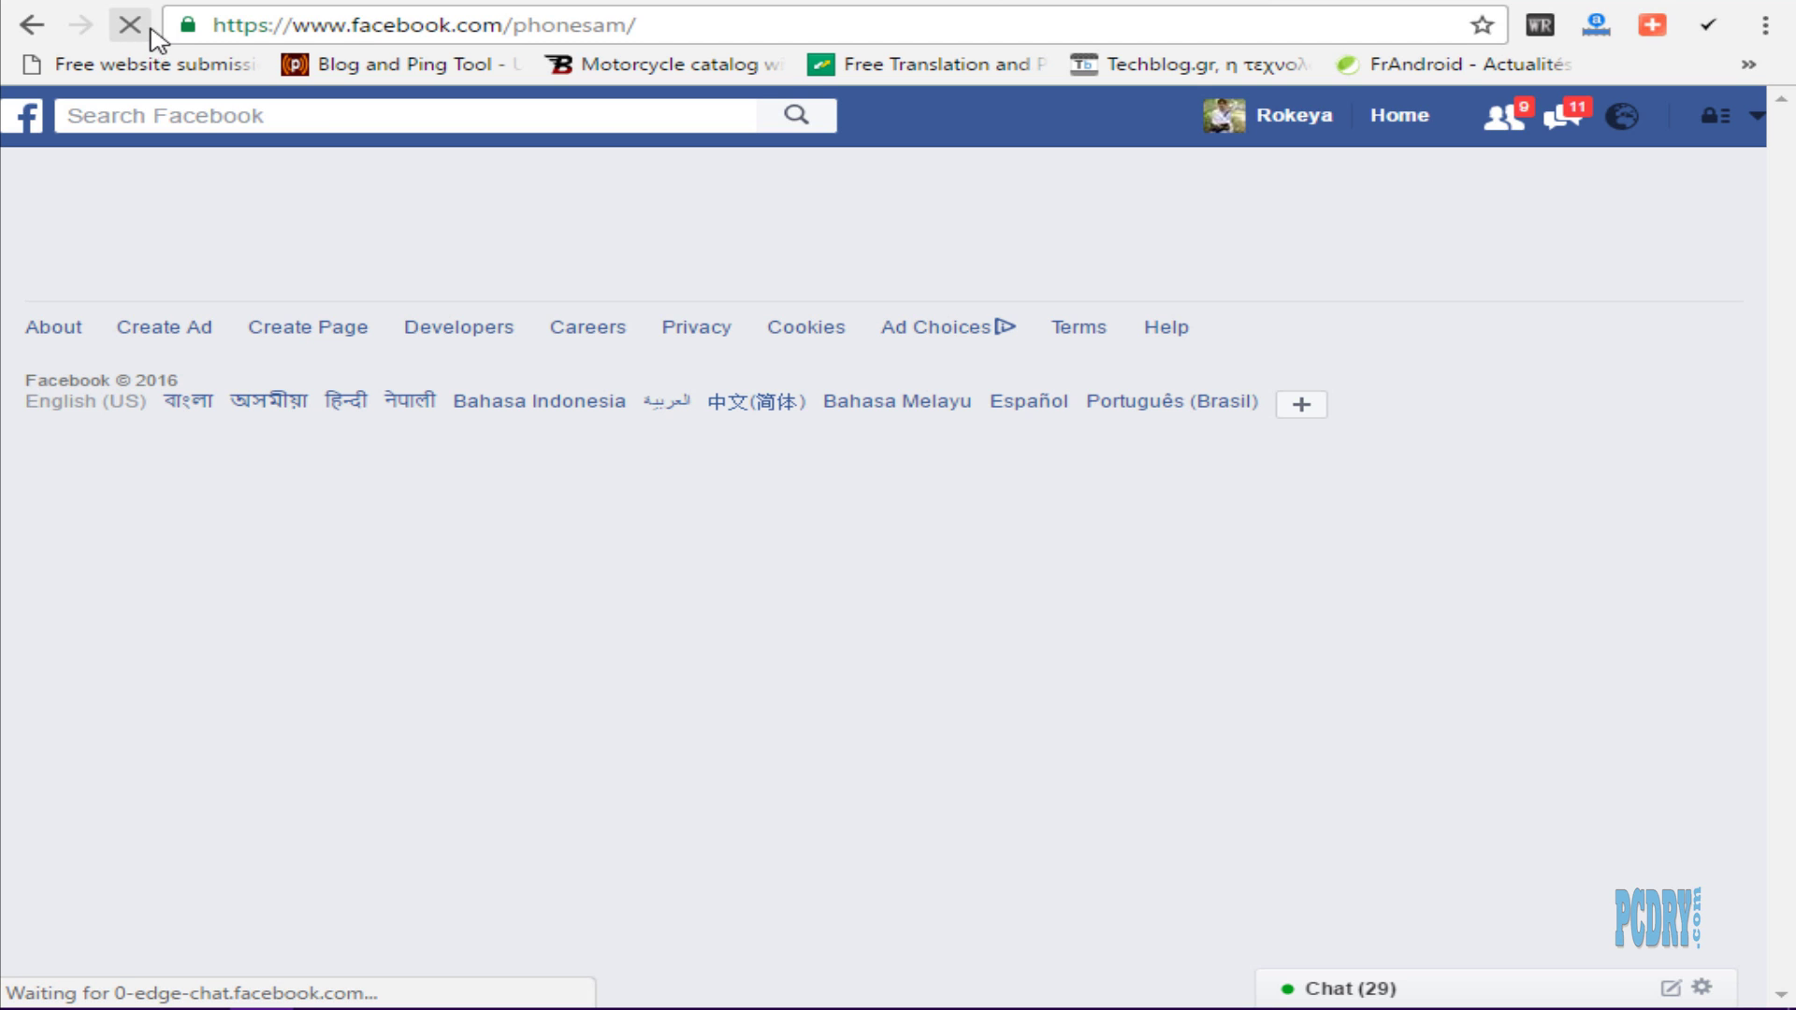
right_click(573, 23)
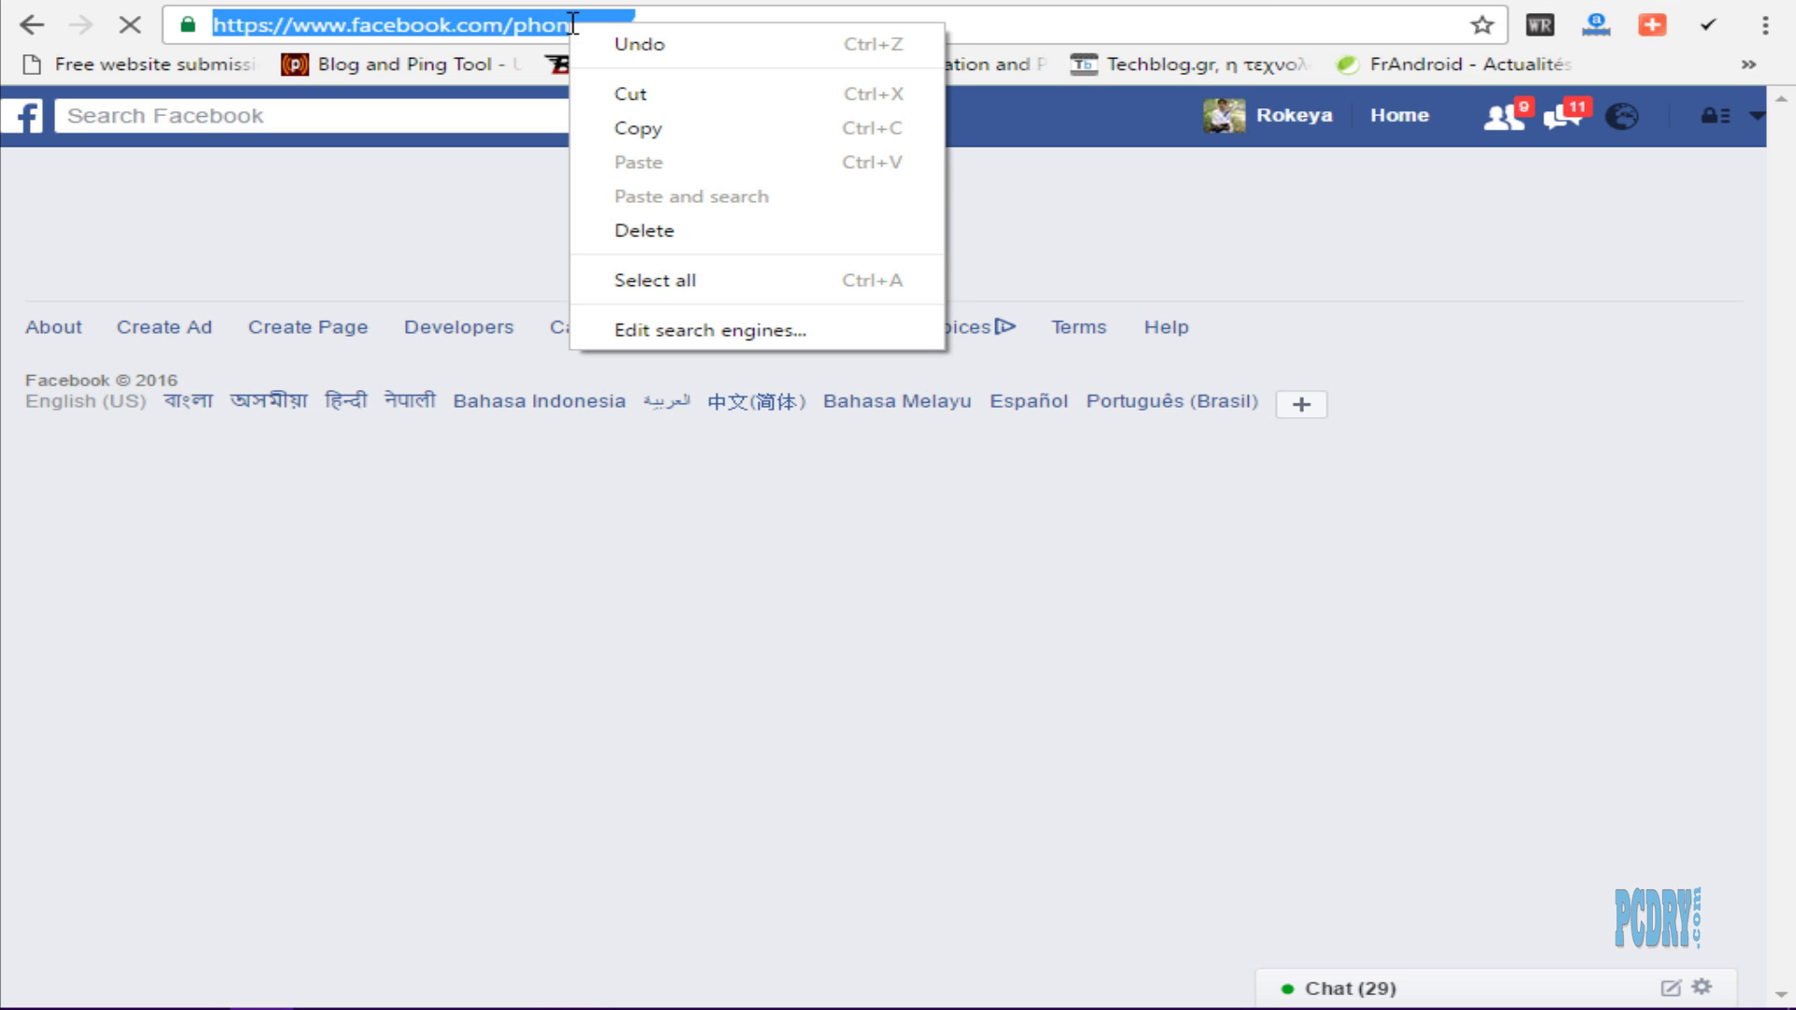
Step: Paste the Phonesam page address into the Page Plugin's Facebook Page URL field
left_click(629, 125)
key("ctrl+Tab")
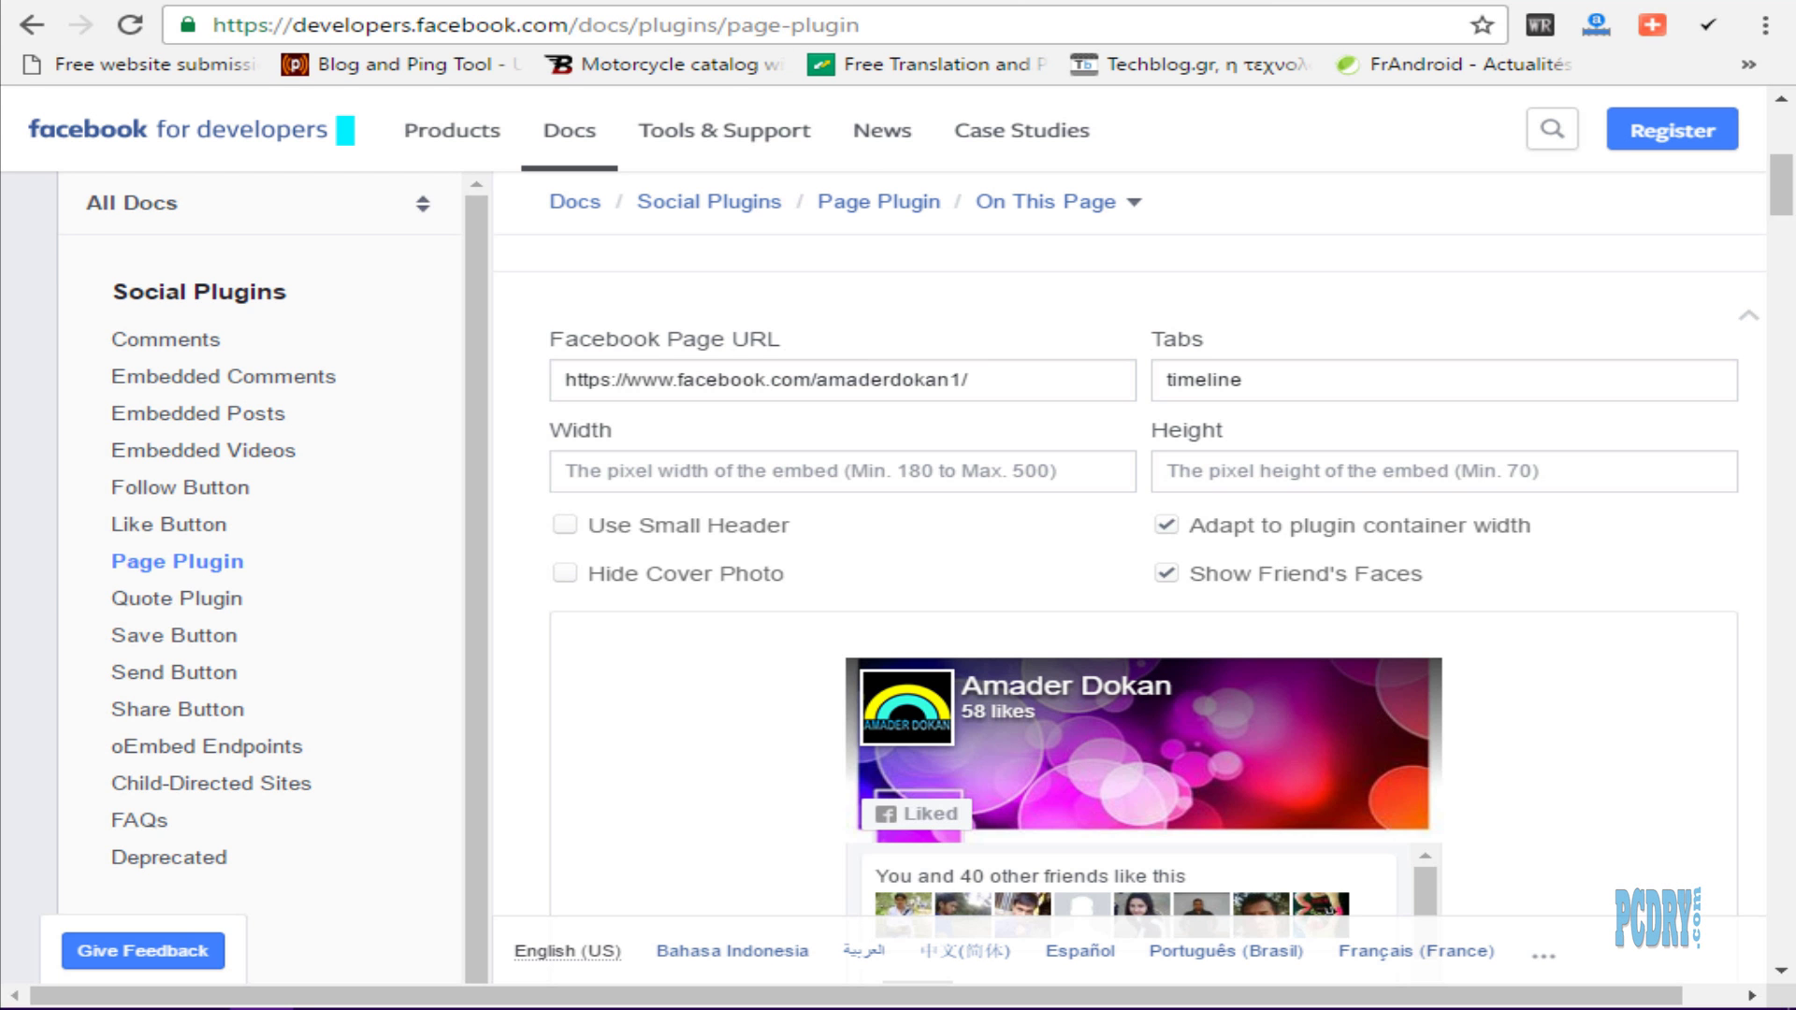
left_click_drag(1018, 373, 470, 382)
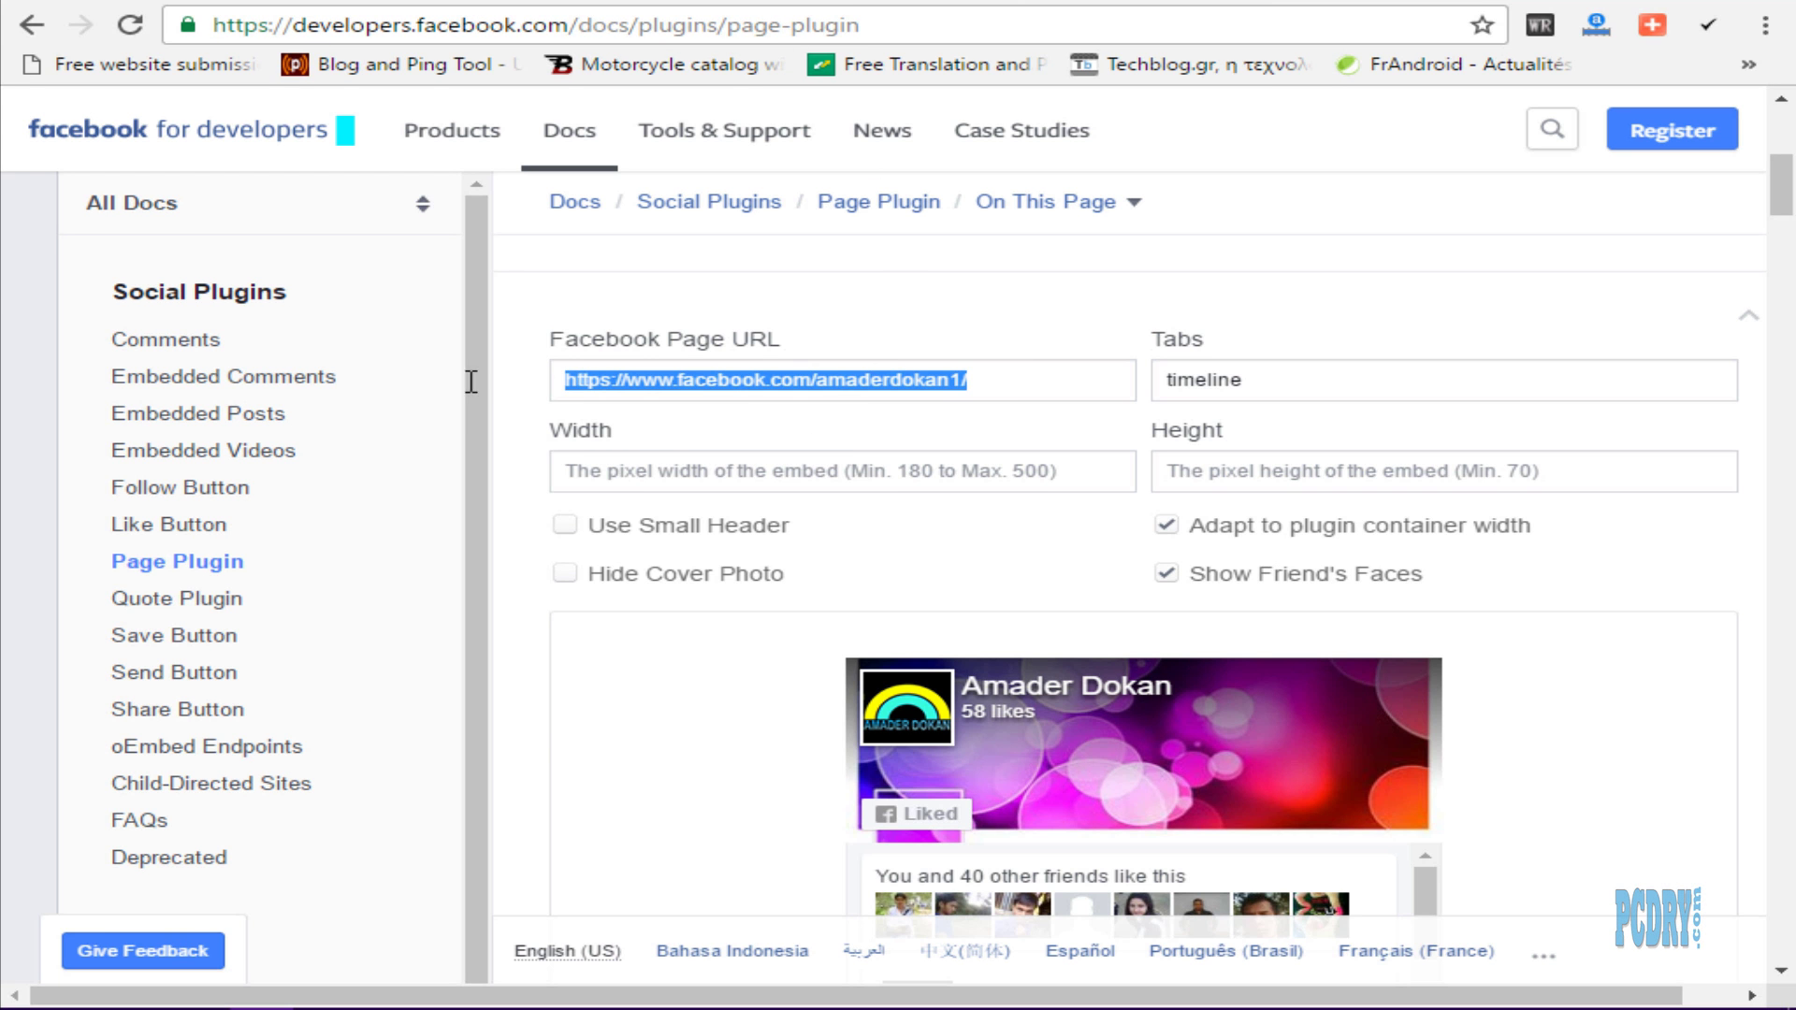
key("ctrl+v")
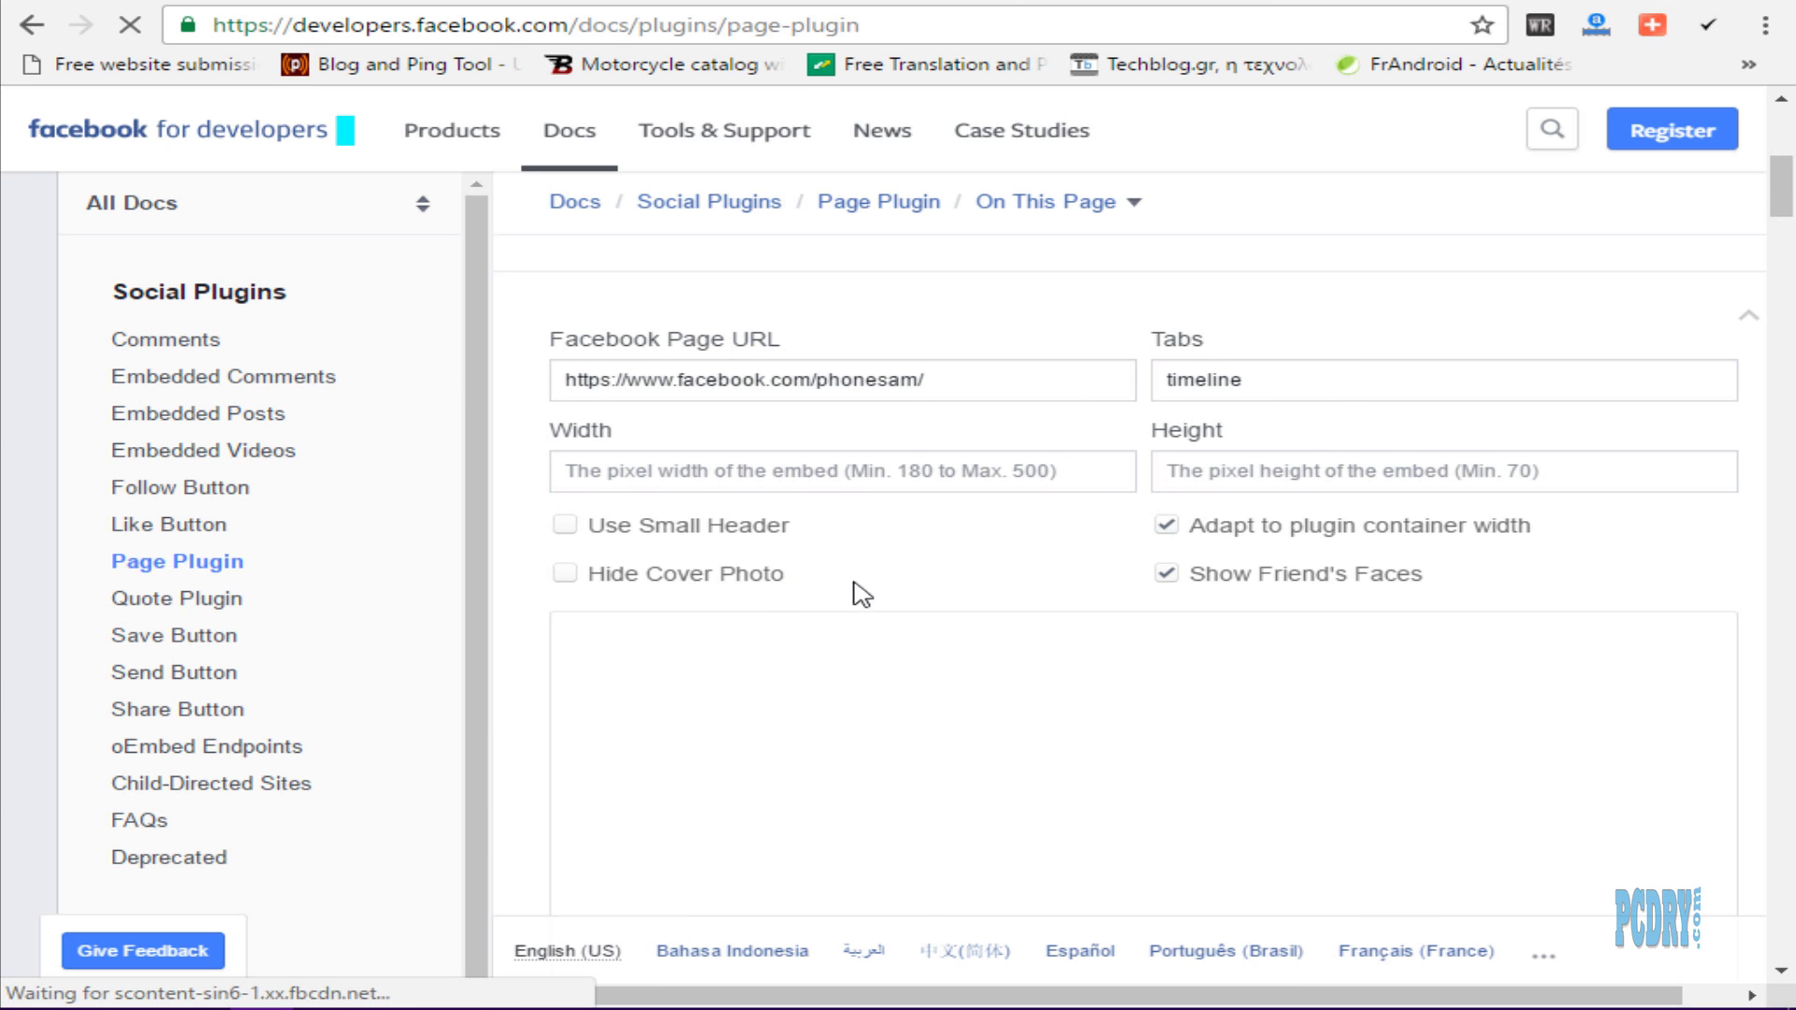
Step: Hide friends' faces and enable 'Adapt to plugin container width' for the plugin
scroll(890, 541, "down", 3)
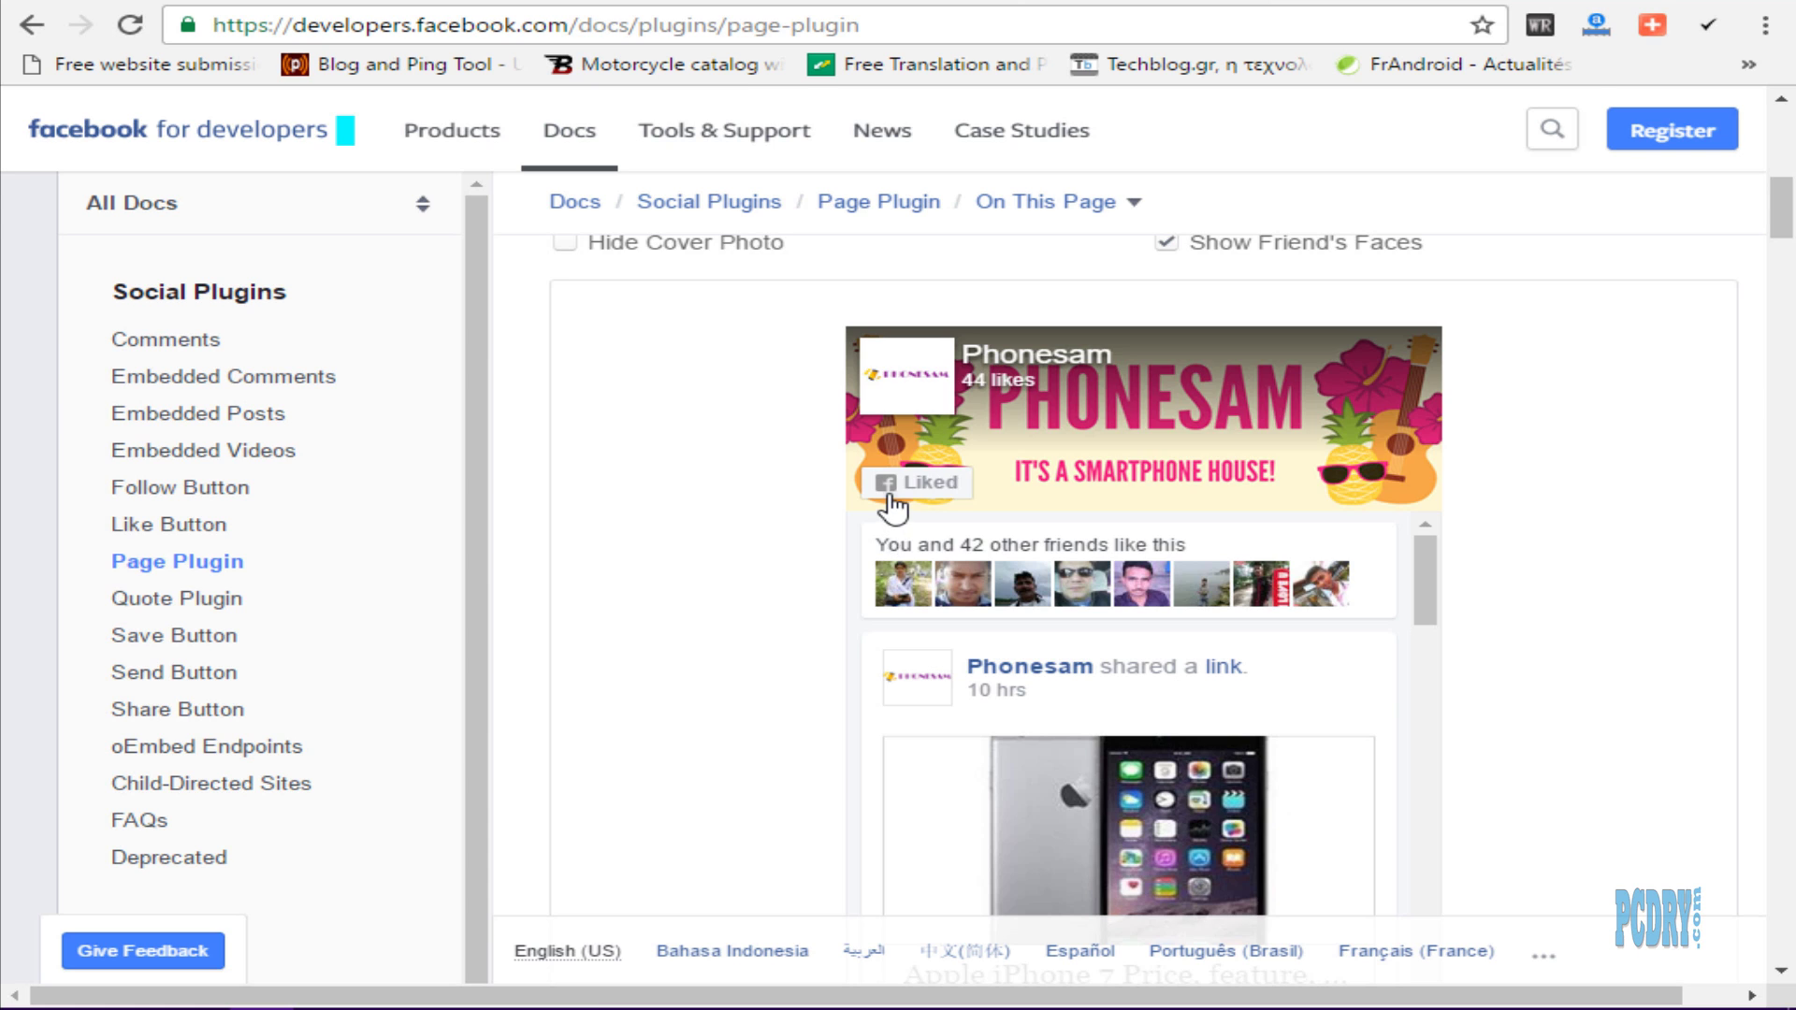
scroll(889, 505, "down", 4)
scroll(889, 505, "up", 8)
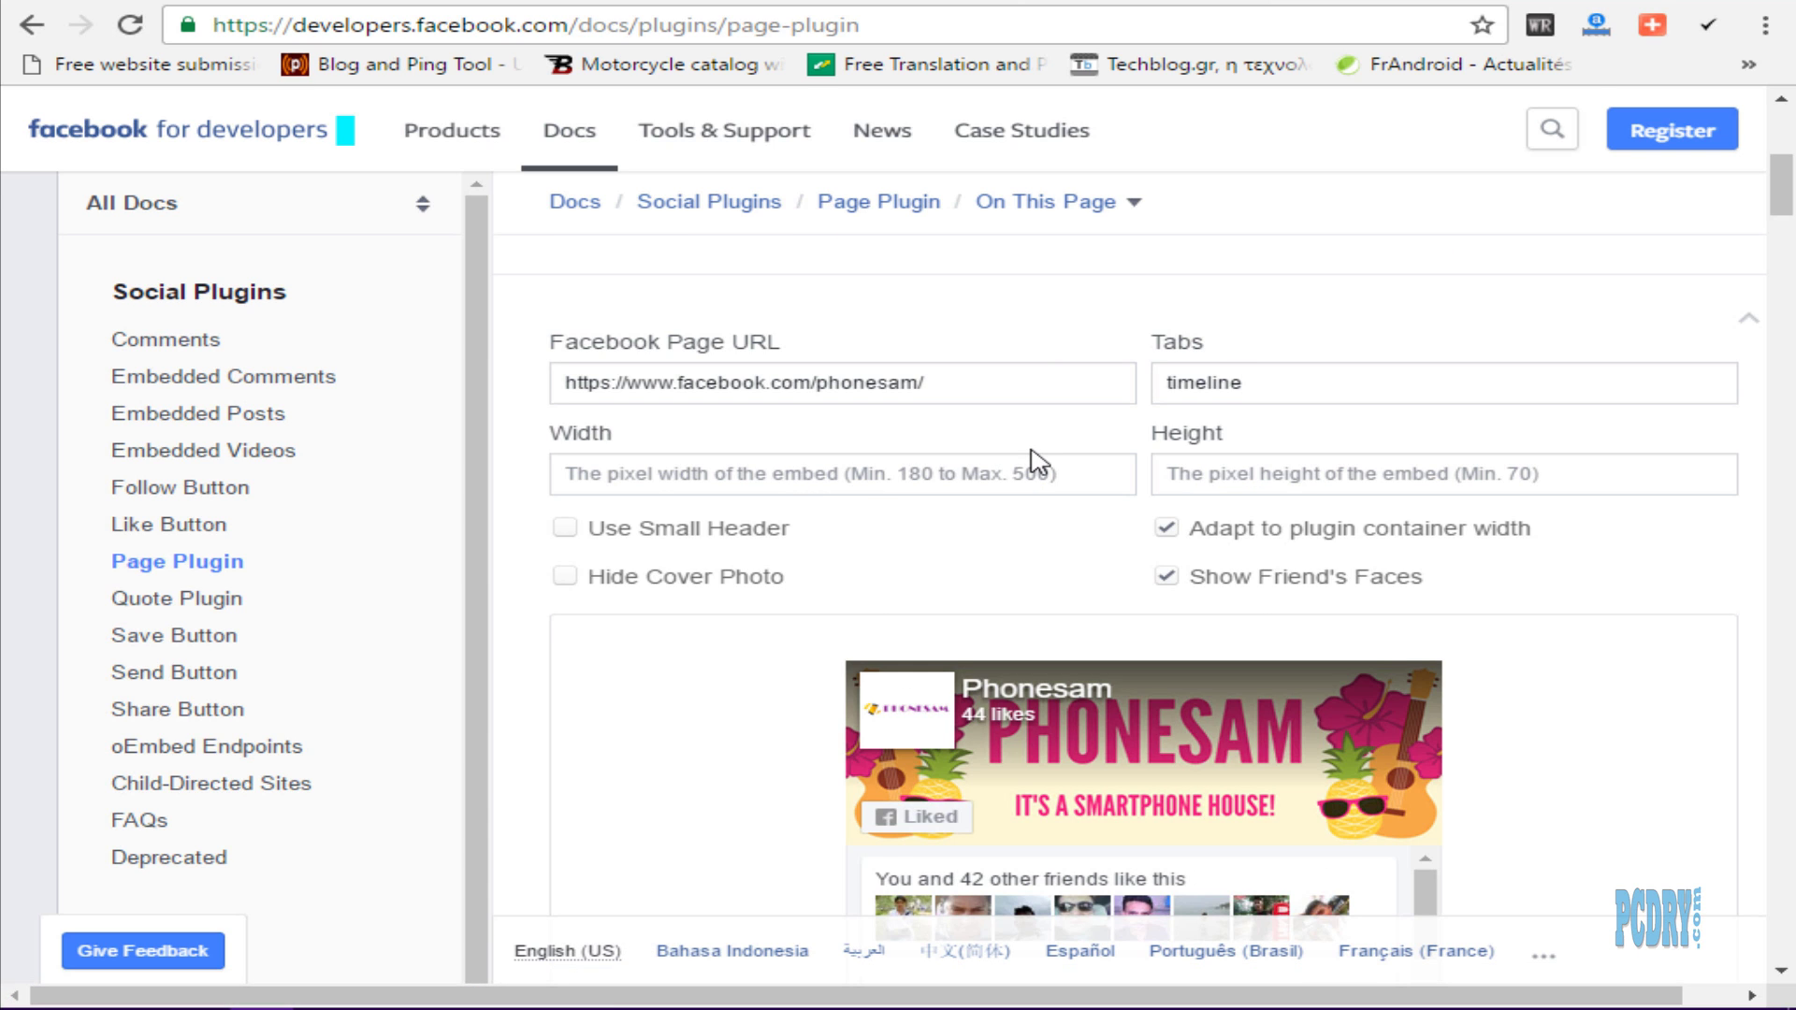
scroll(1034, 463, "down", 3)
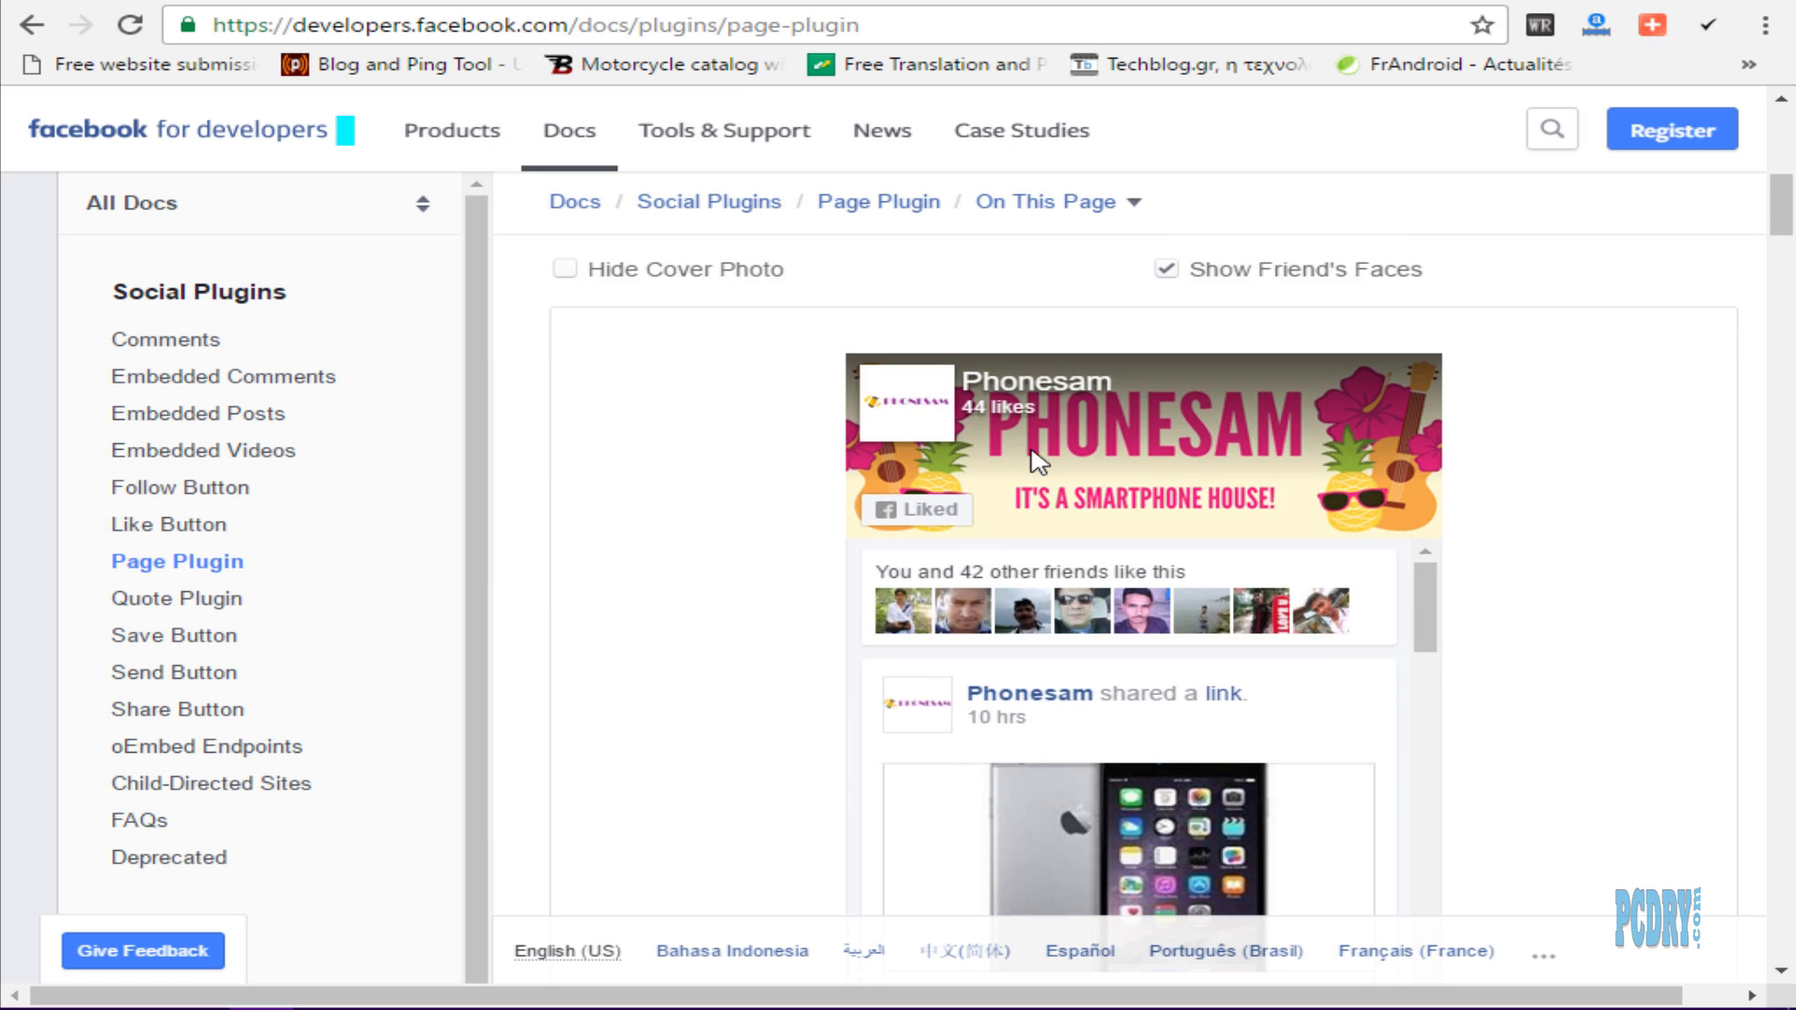
scroll(1034, 463, "up", 3)
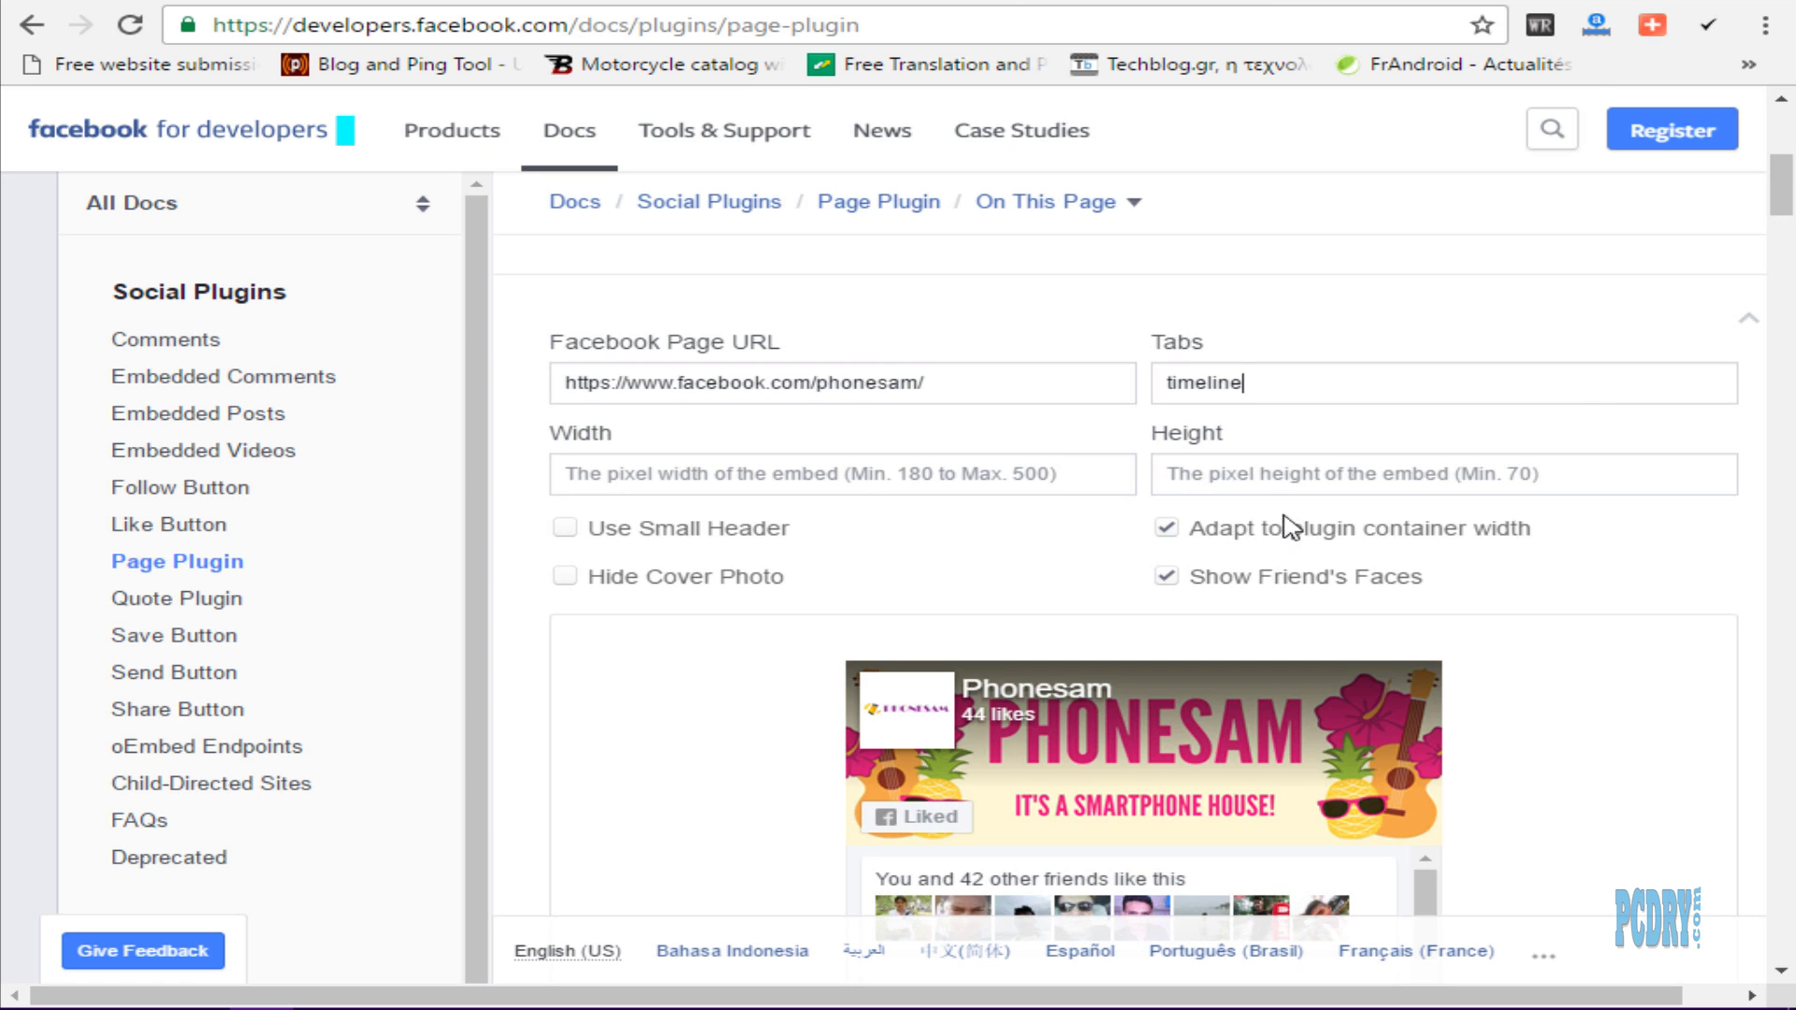
left_click(1166, 577)
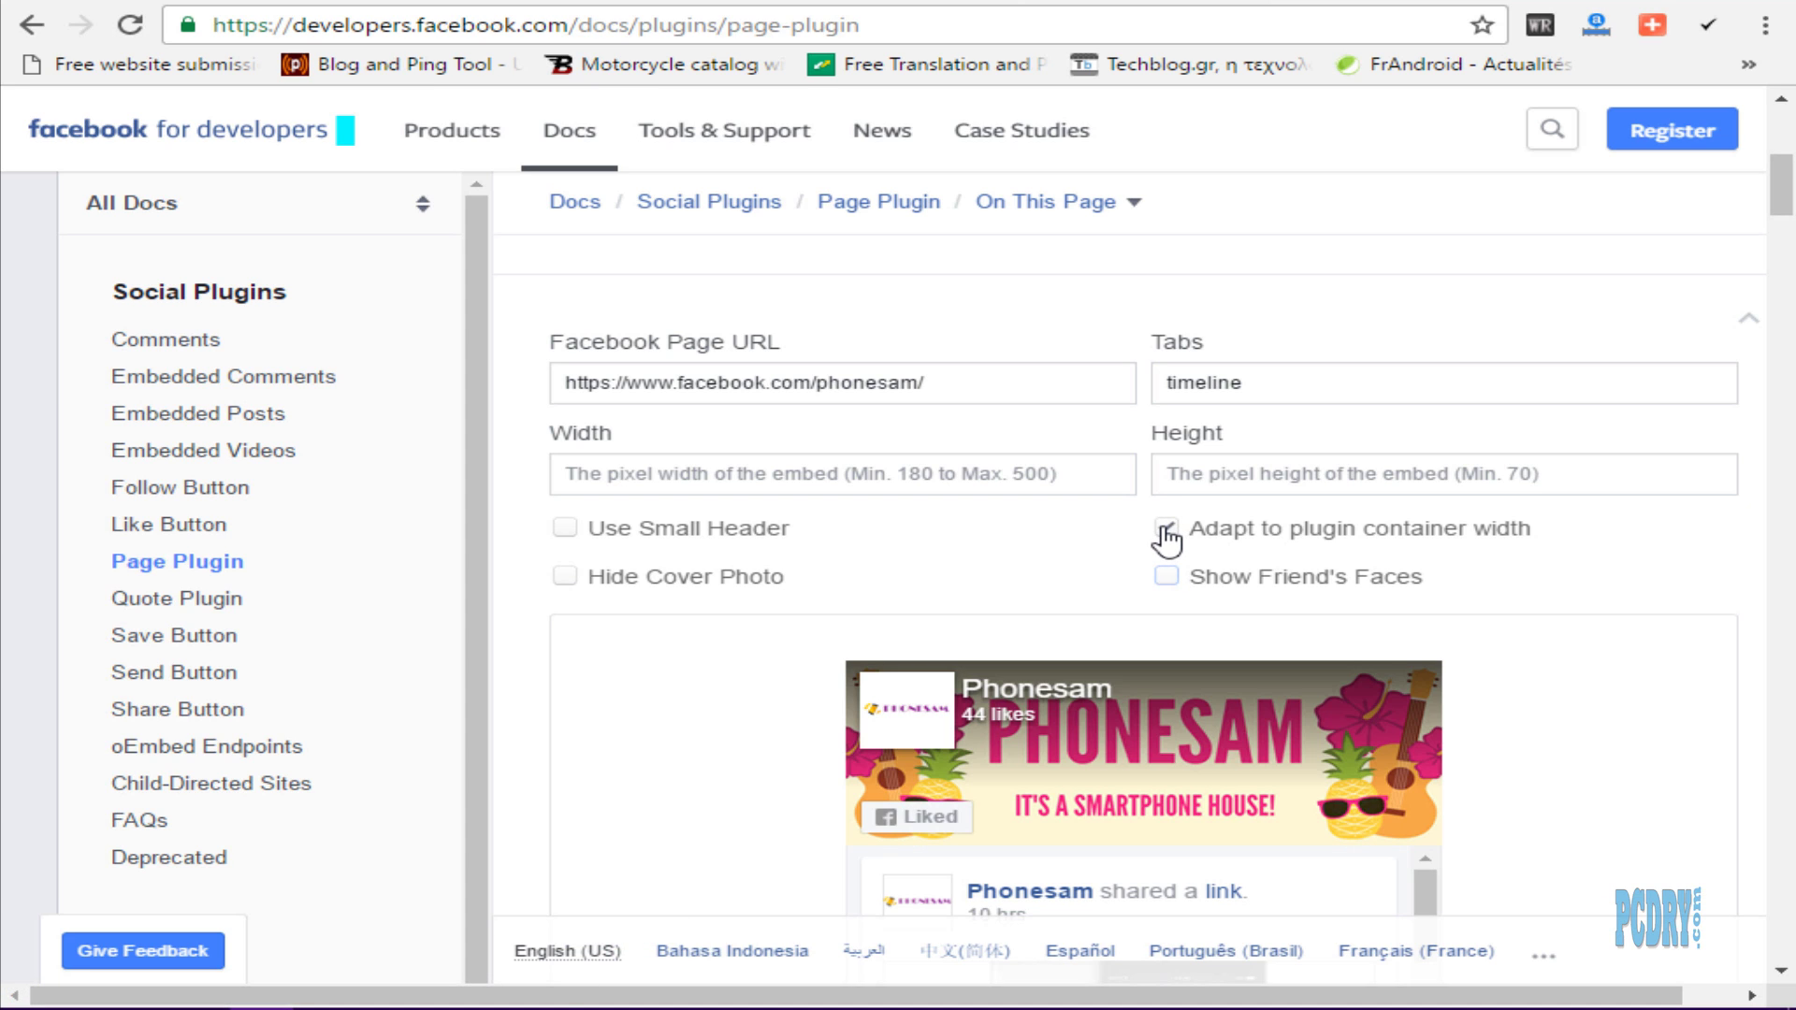
left_click(1166, 534)
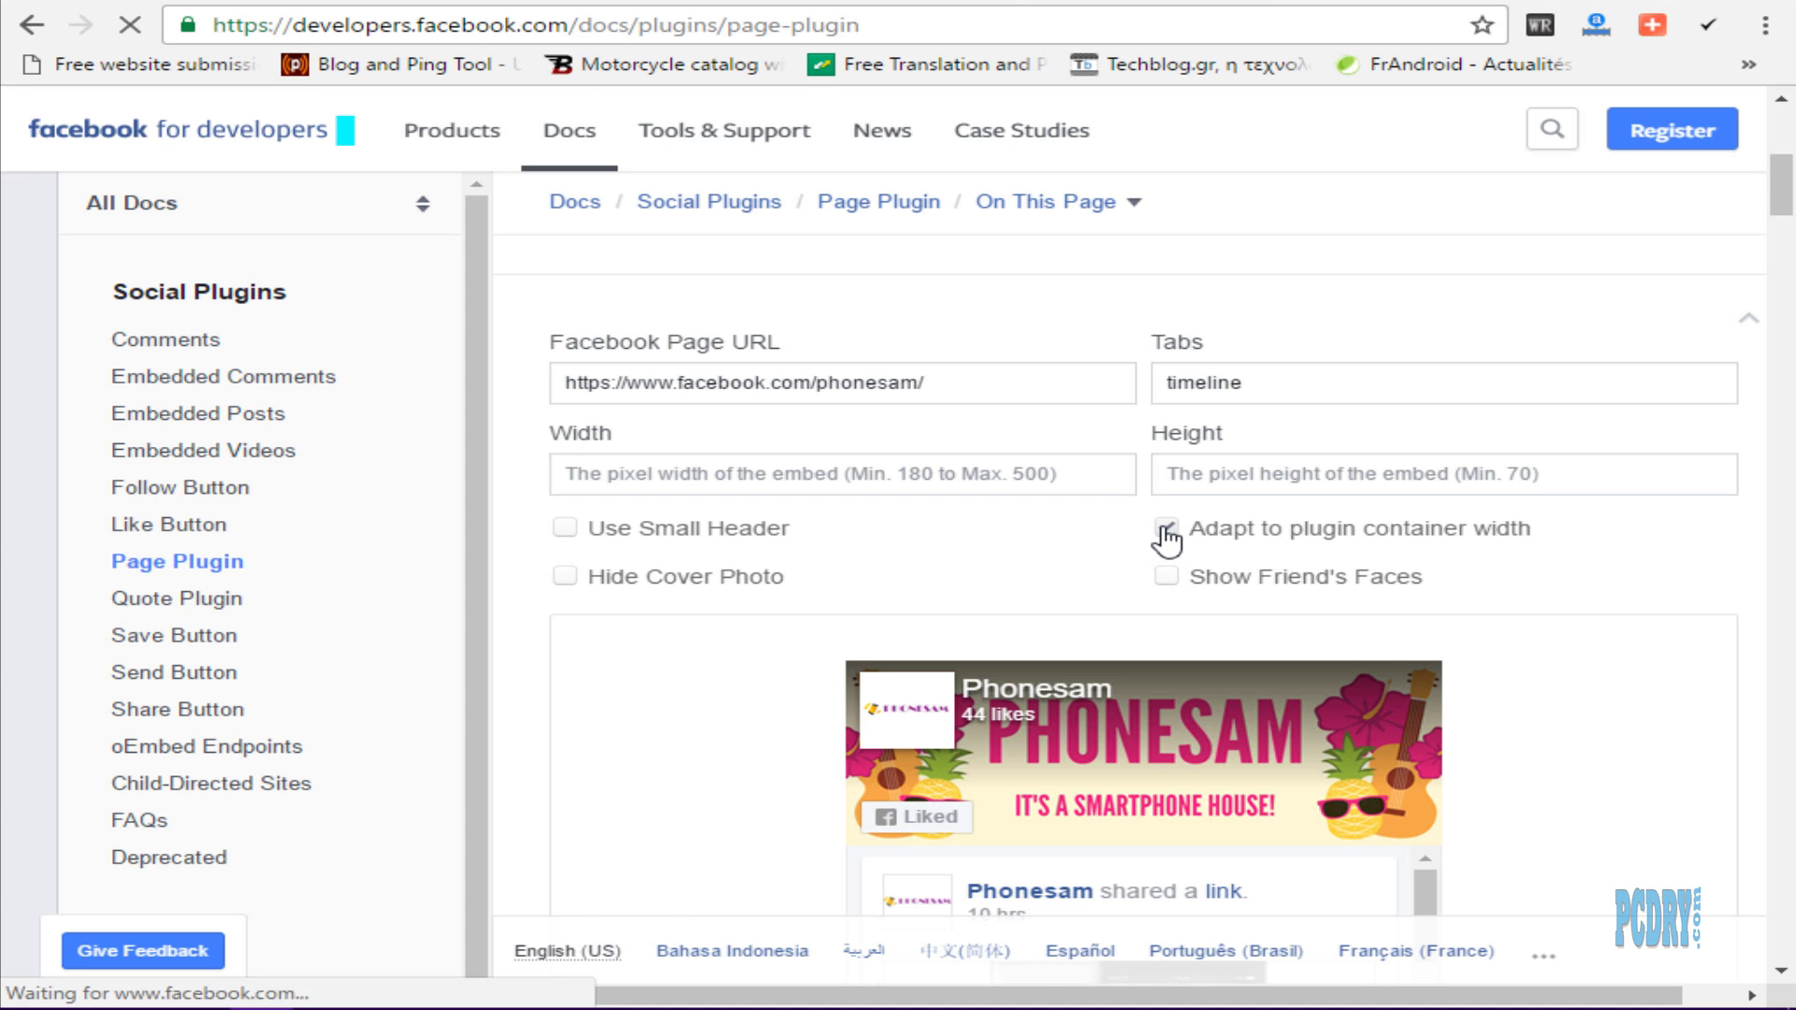
scroll(1167, 541, "down", 3)
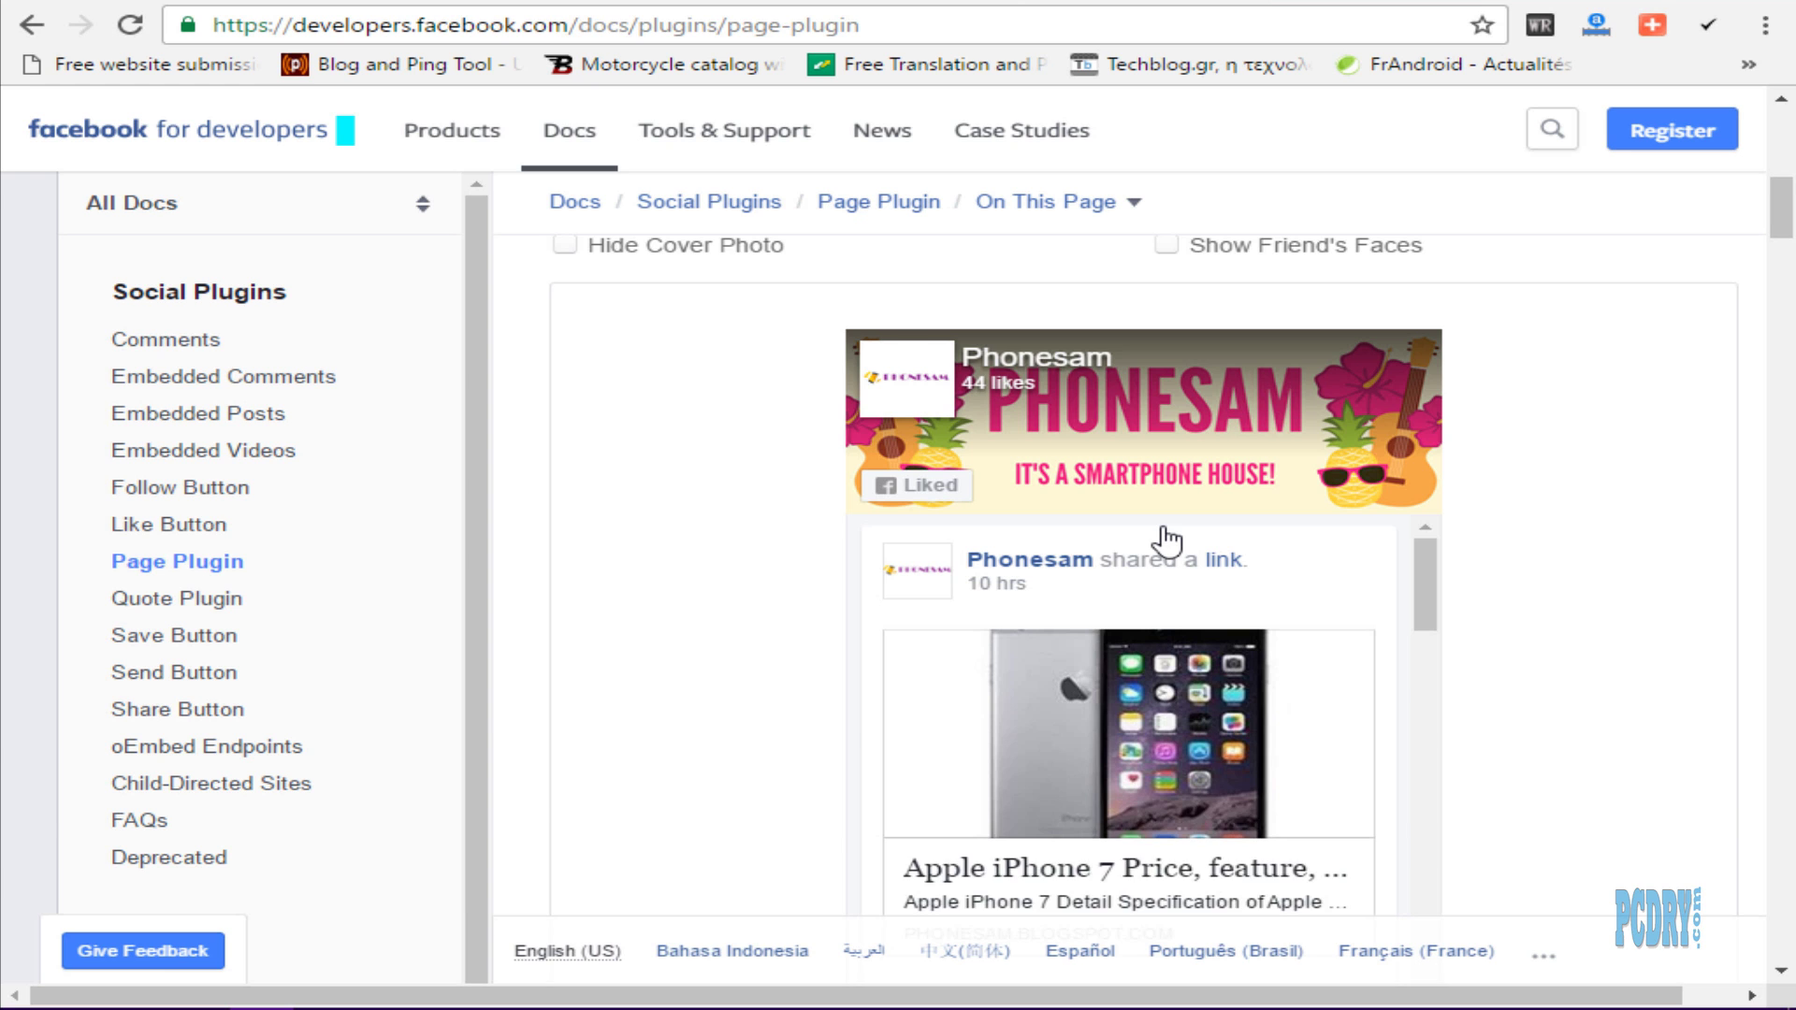
scroll(1166, 541, "down", 5)
scroll(1164, 538, "up", 10)
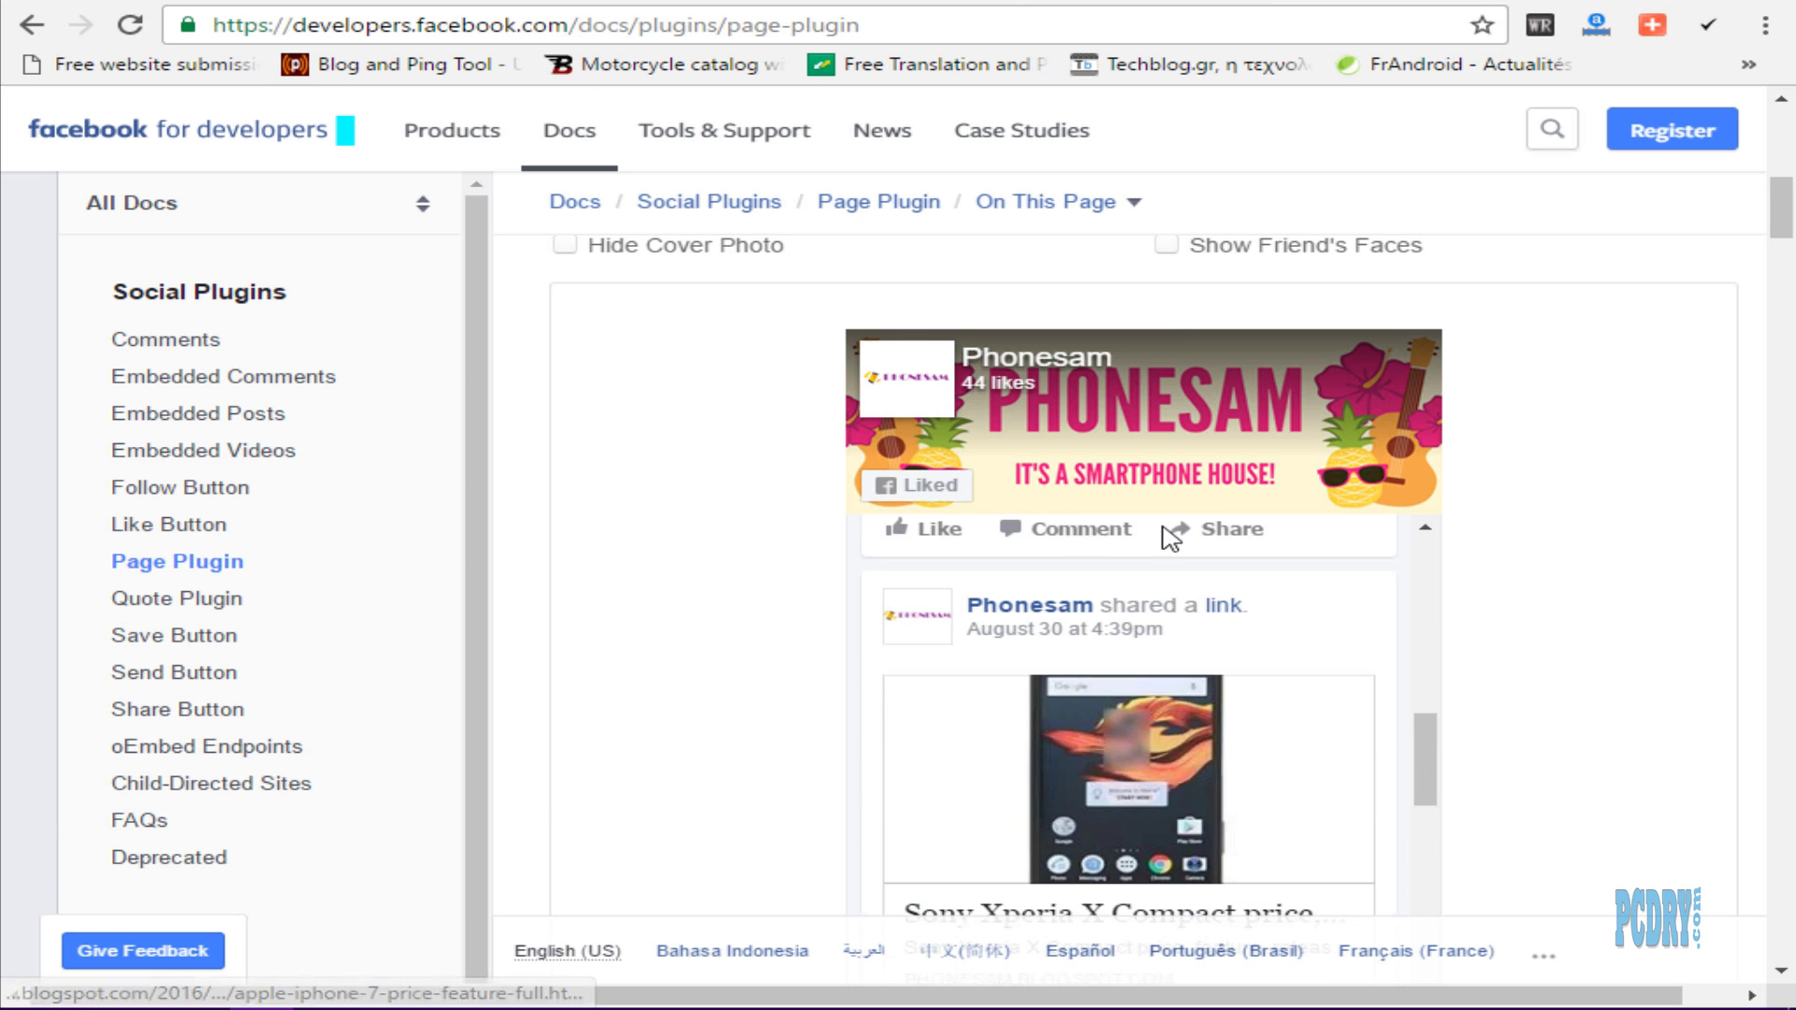
scroll(1178, 482, "down", 1)
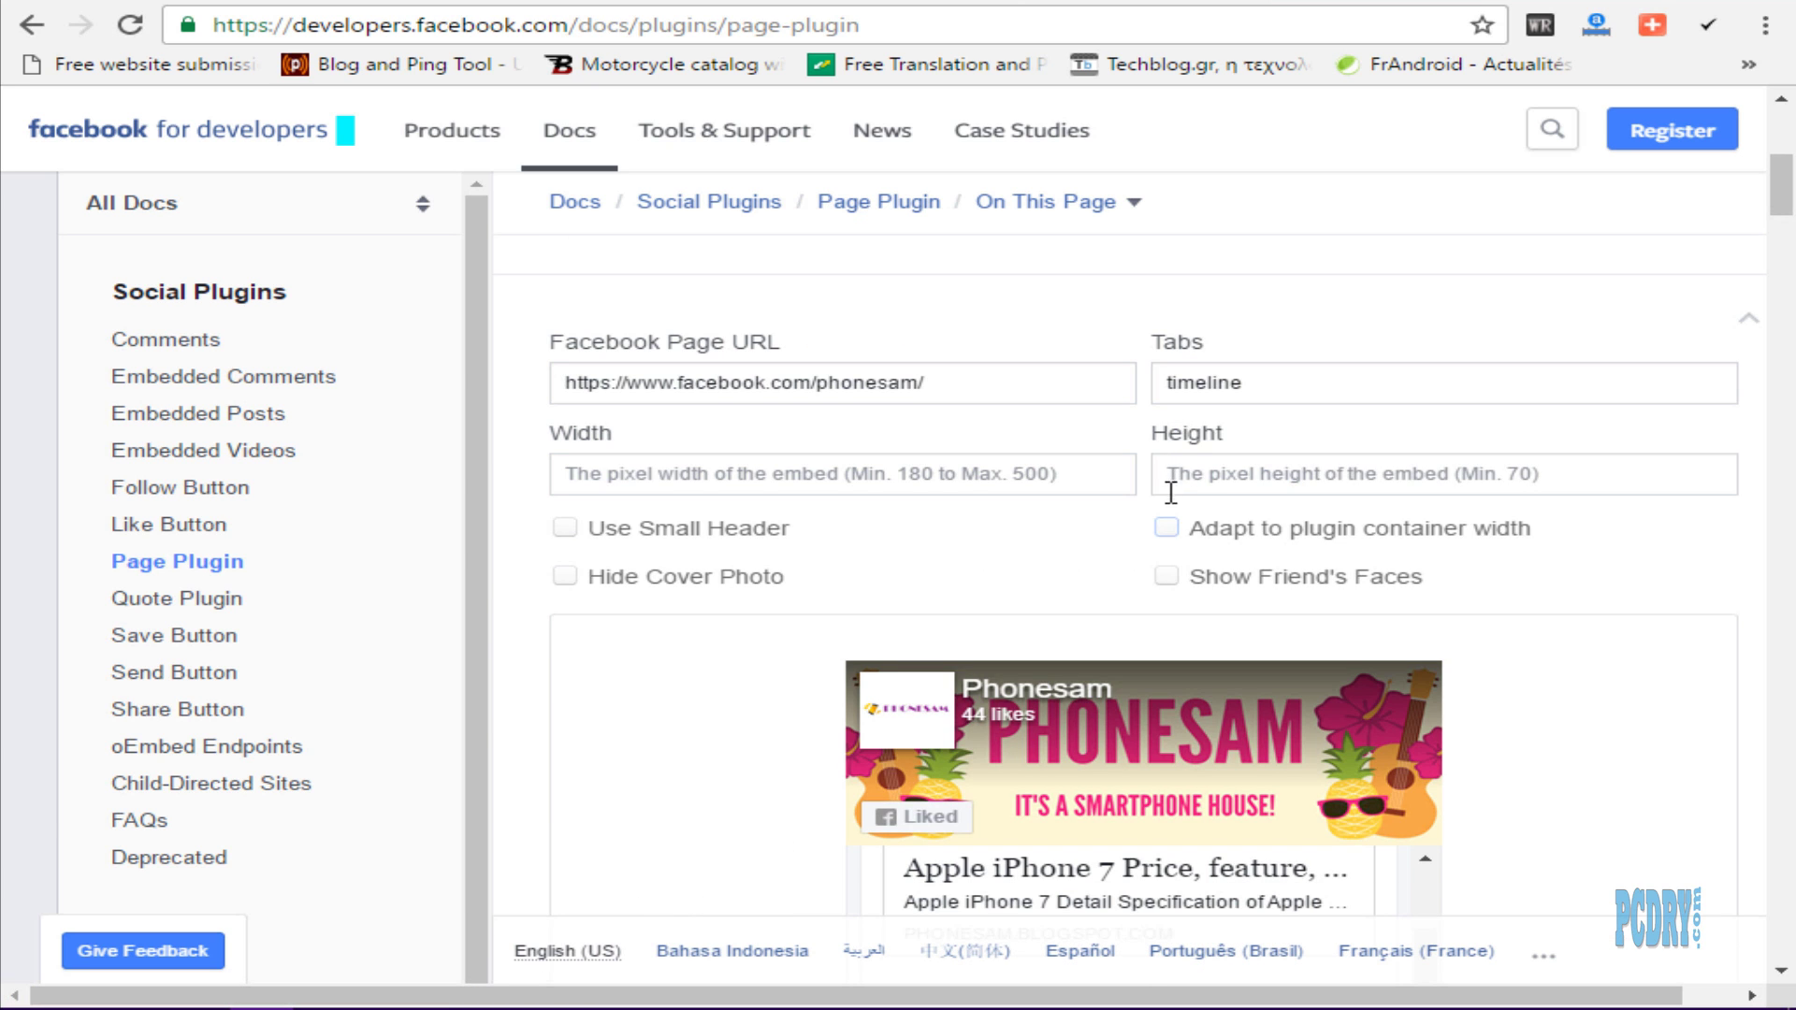
left_click(1162, 529)
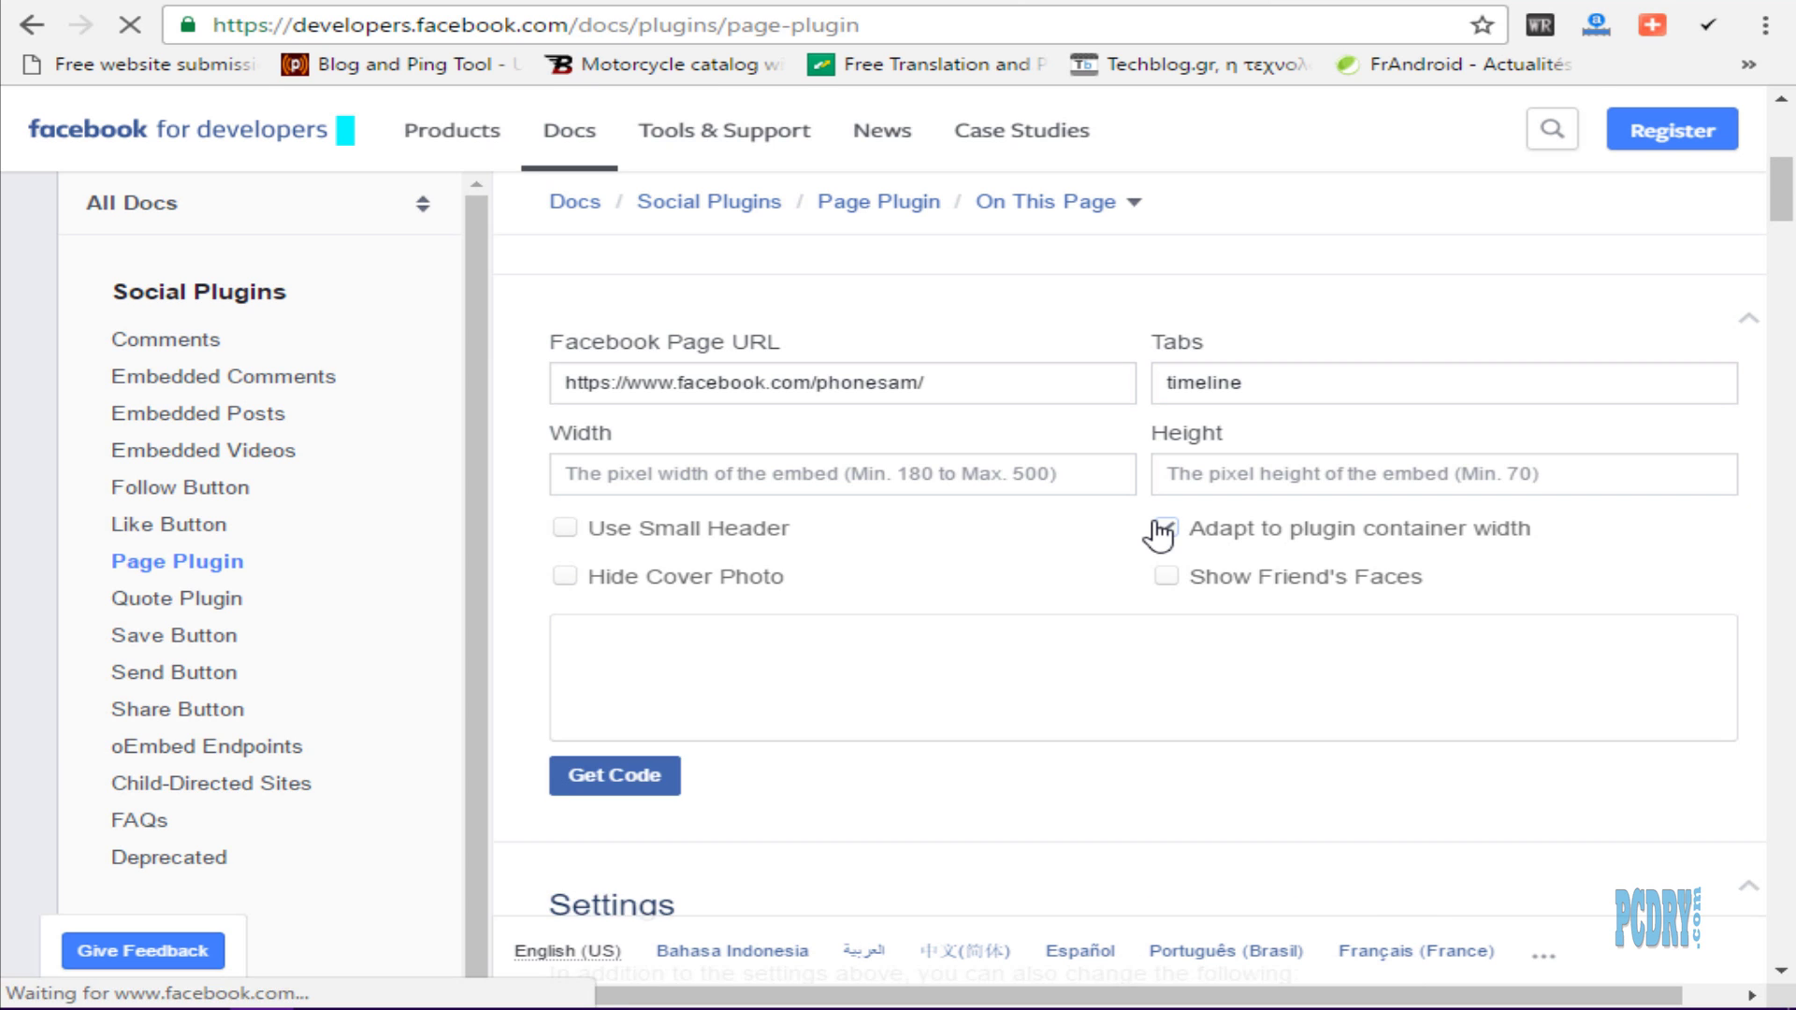
Step: Generate the configured plugin's embed code with Get Code
scroll(690, 529, "down", 3)
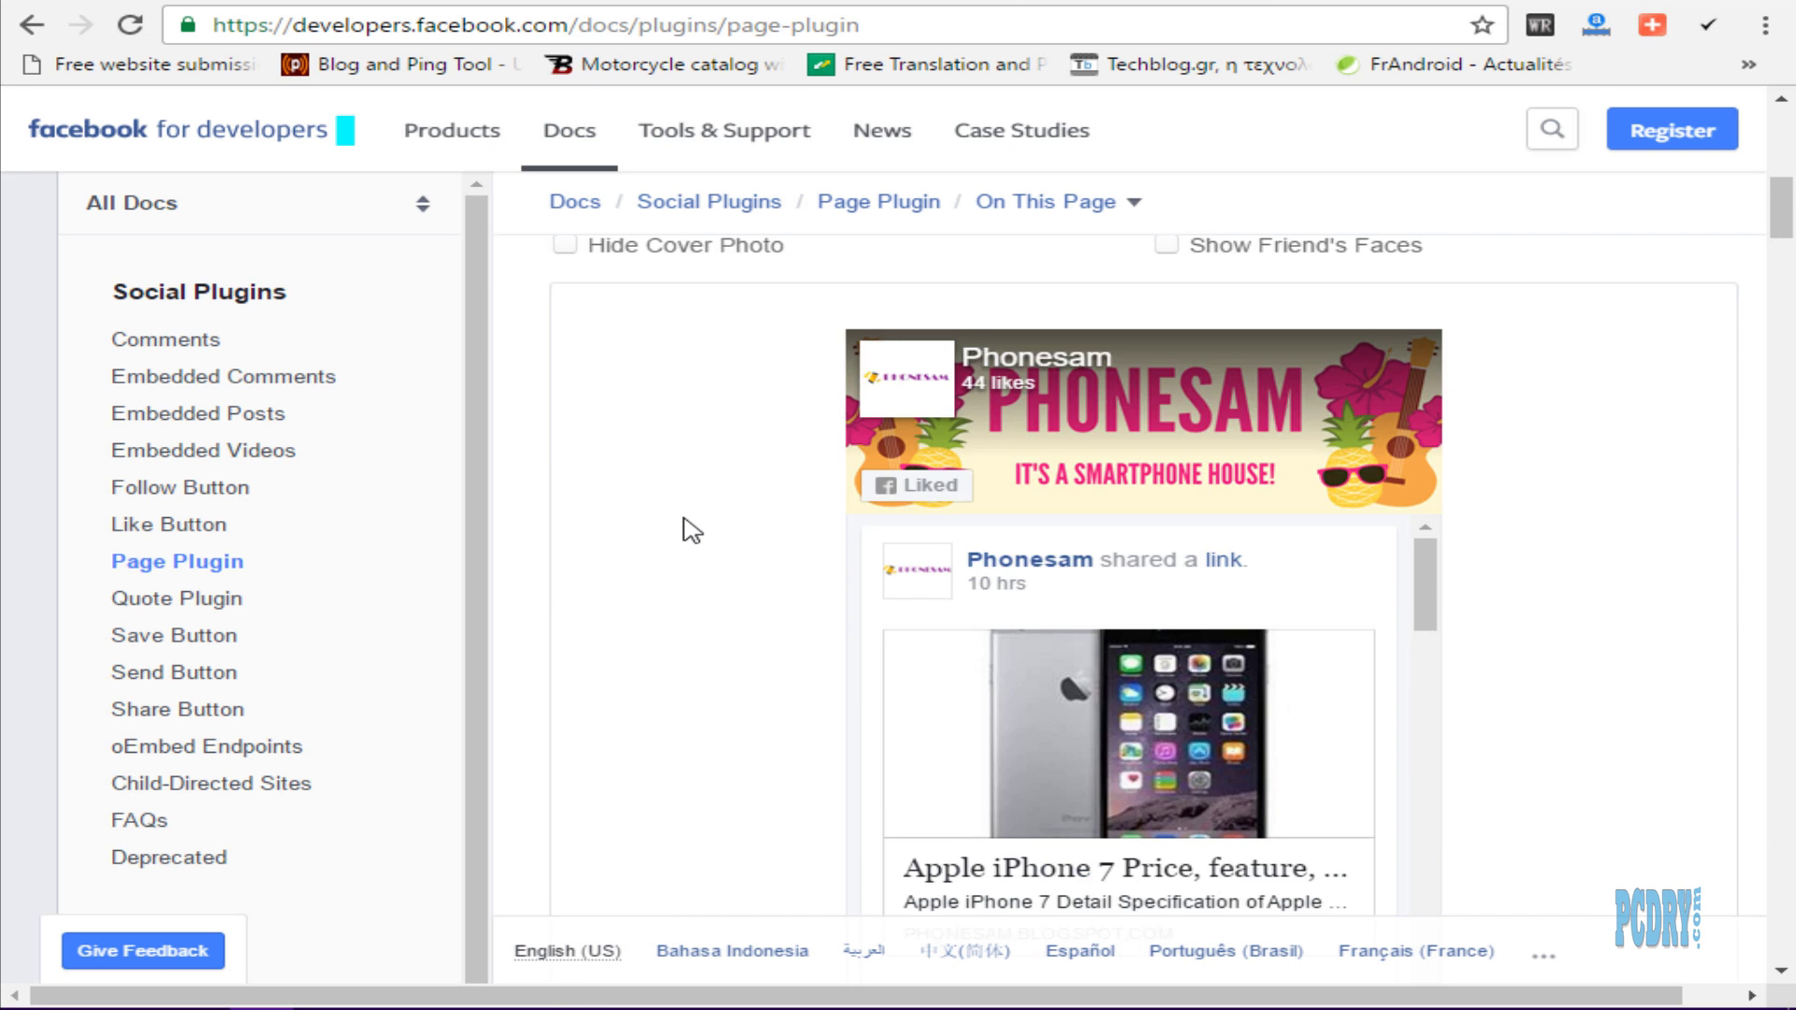
scroll(690, 529, "down", 5)
left_click(617, 457)
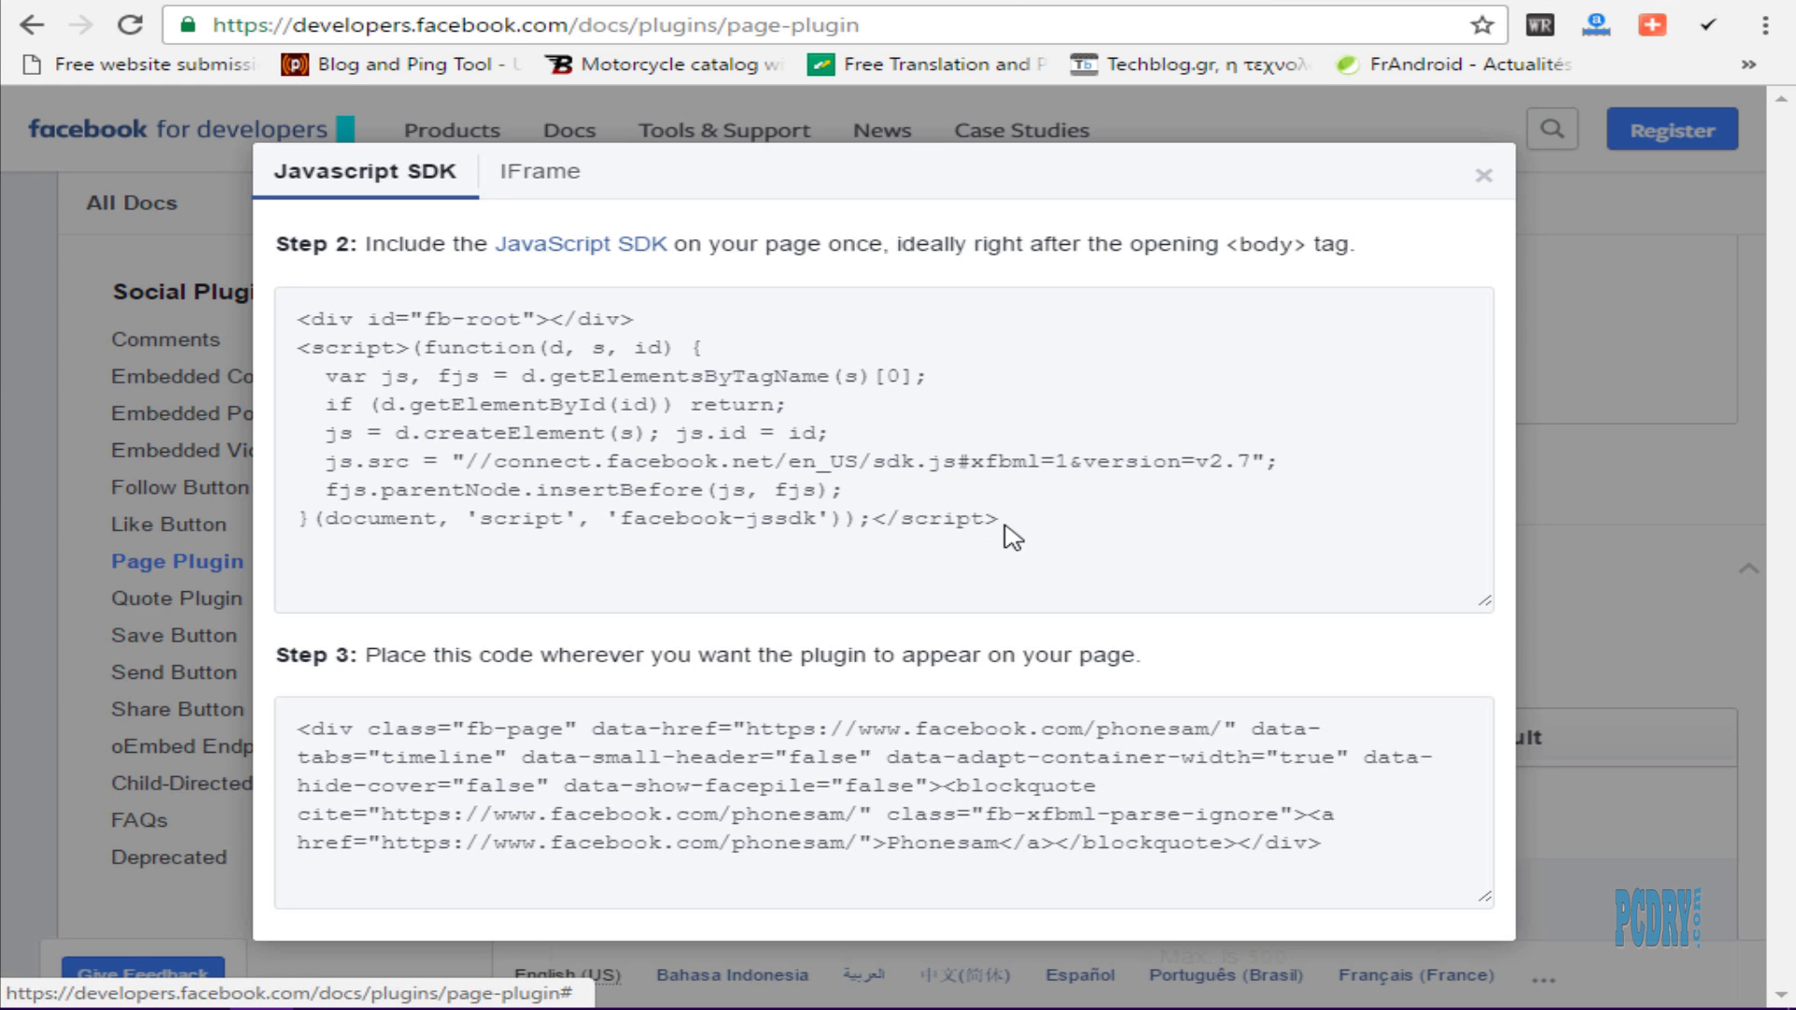
Step: Copy the Step 2 JavaScript SDK snippet and switch to the Blogger dashboard
left_click(1003, 529)
right_click(842, 516)
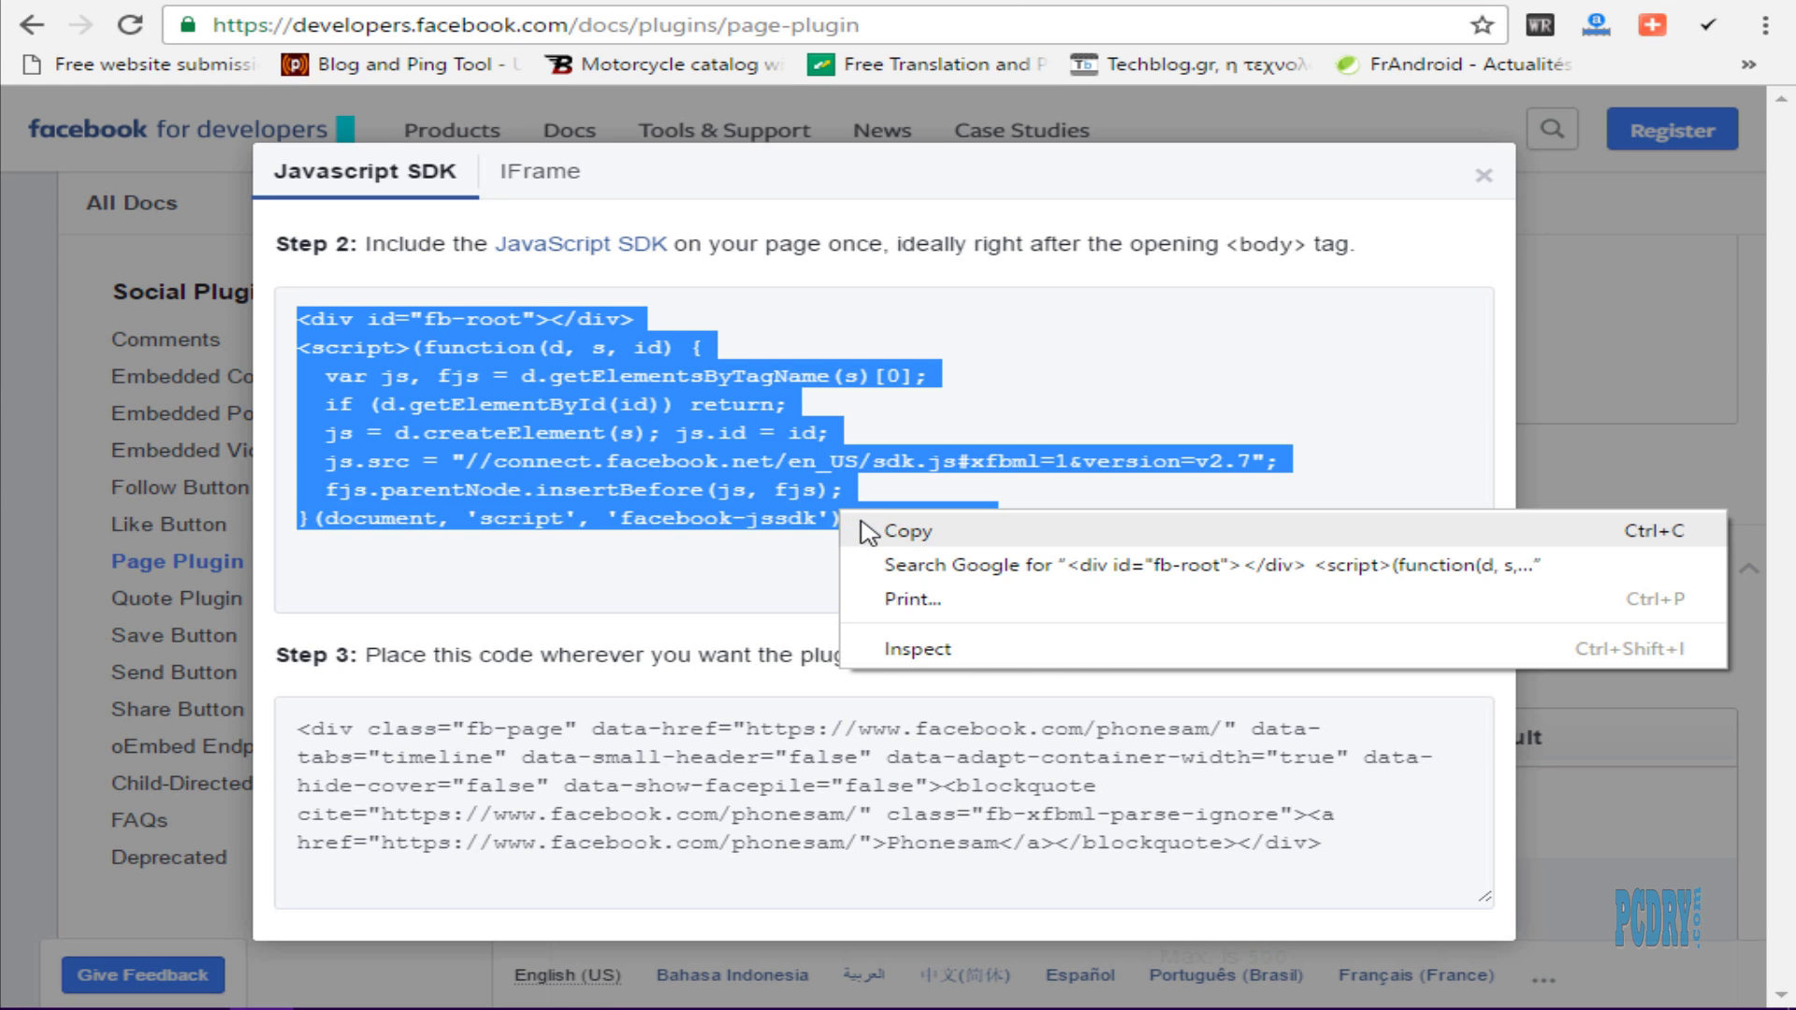
left_click(849, 520)
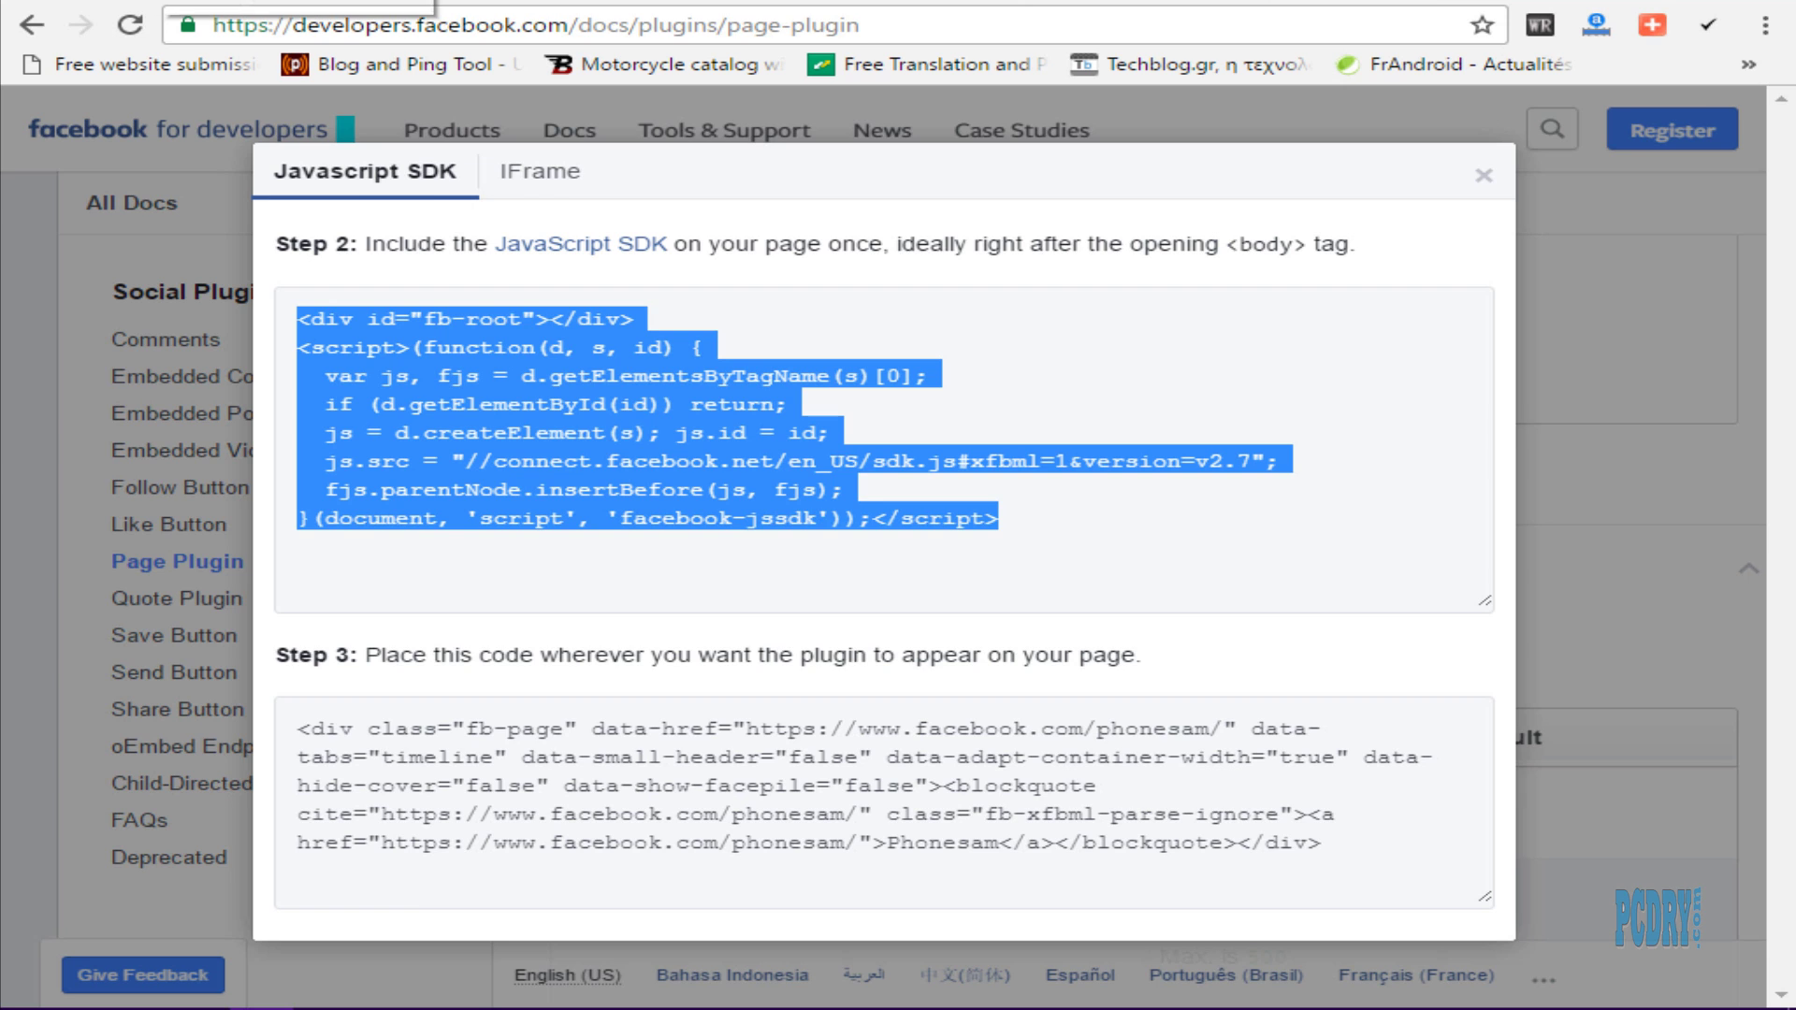
left_click(164, 1)
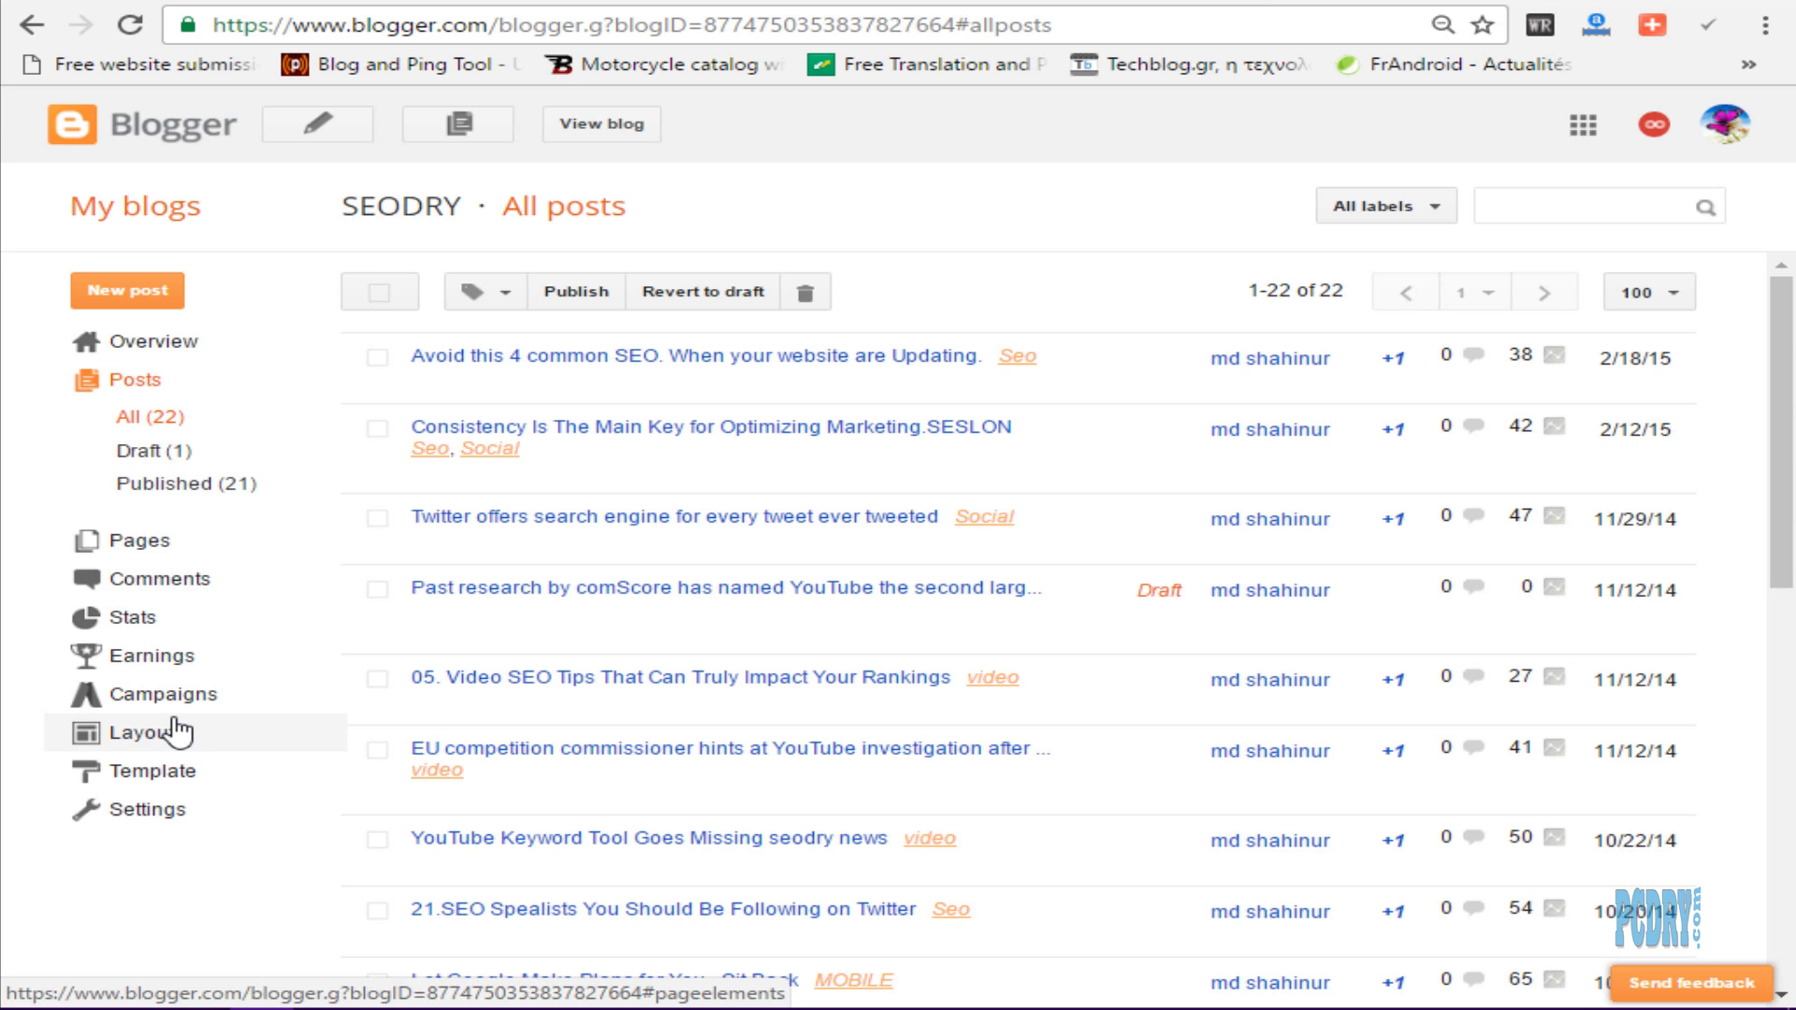
Step: On the Layout page, add an HTML/JavaScript gadget to sidebar-right-1
left_click(150, 734)
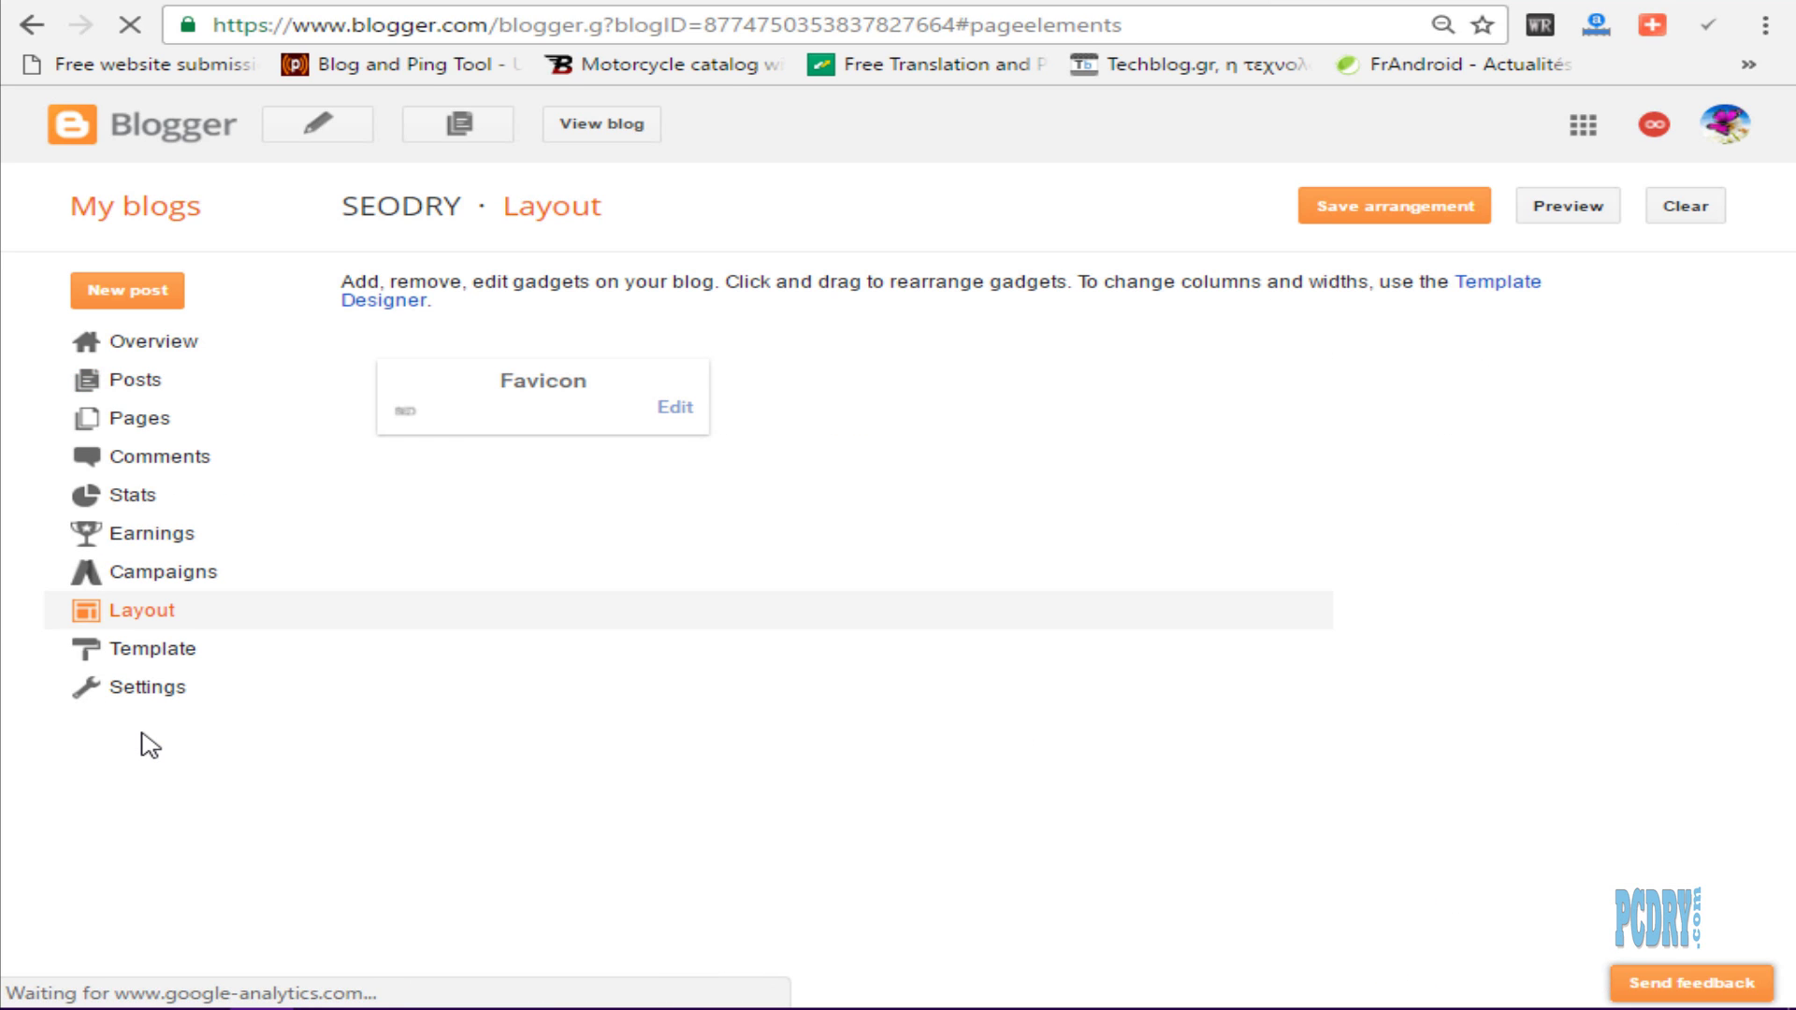
scroll(1150, 597, "down", 3)
scroll(1150, 597, "down", 7)
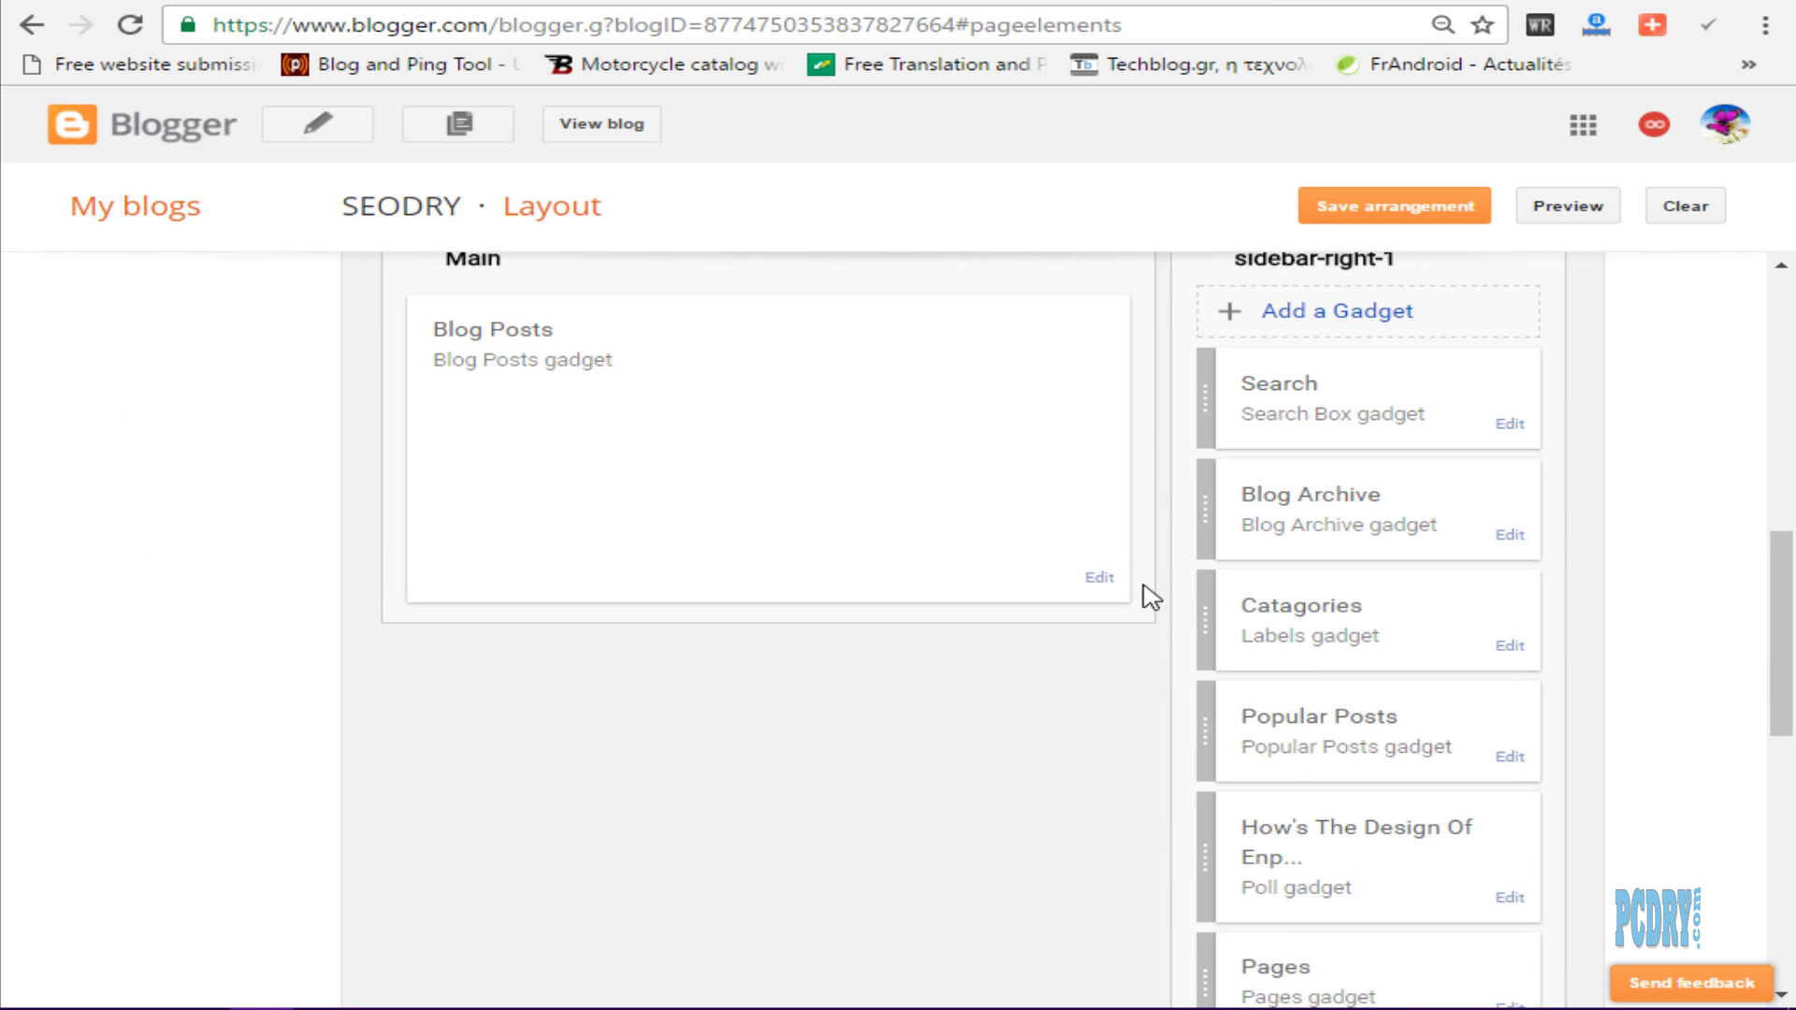
scroll(1361, 318, "up", 3)
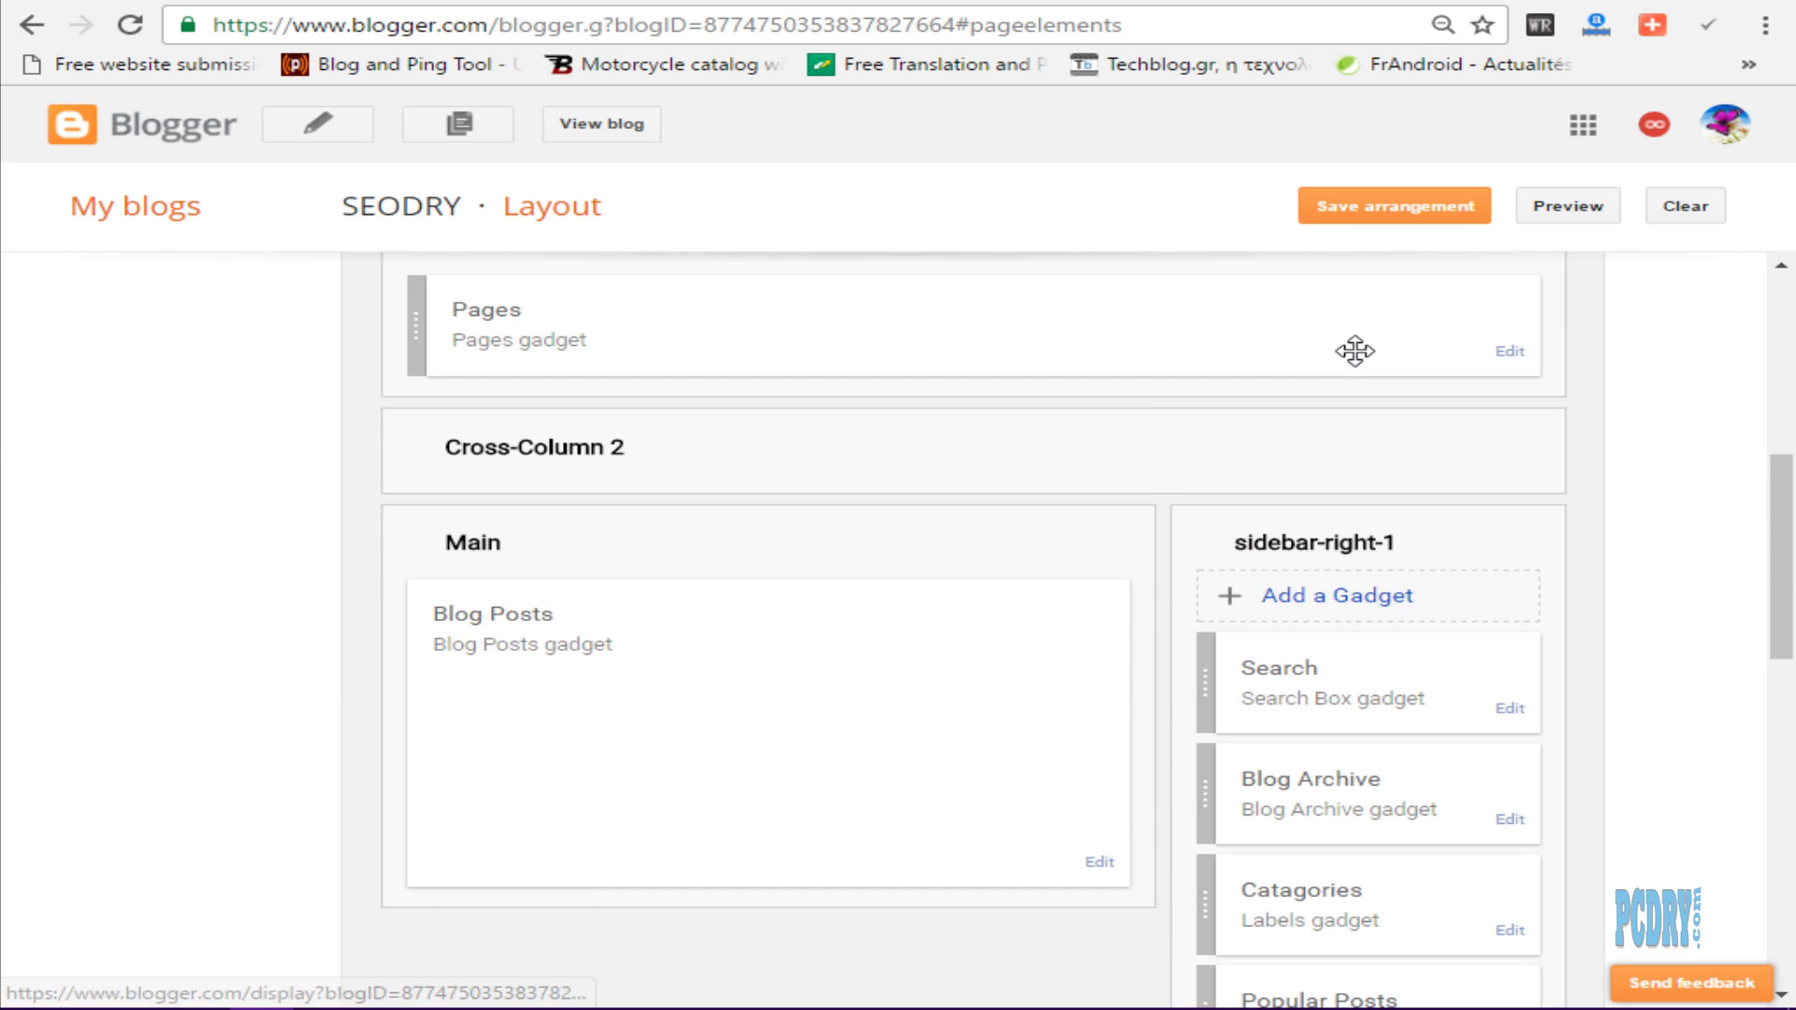
left_click(1329, 601)
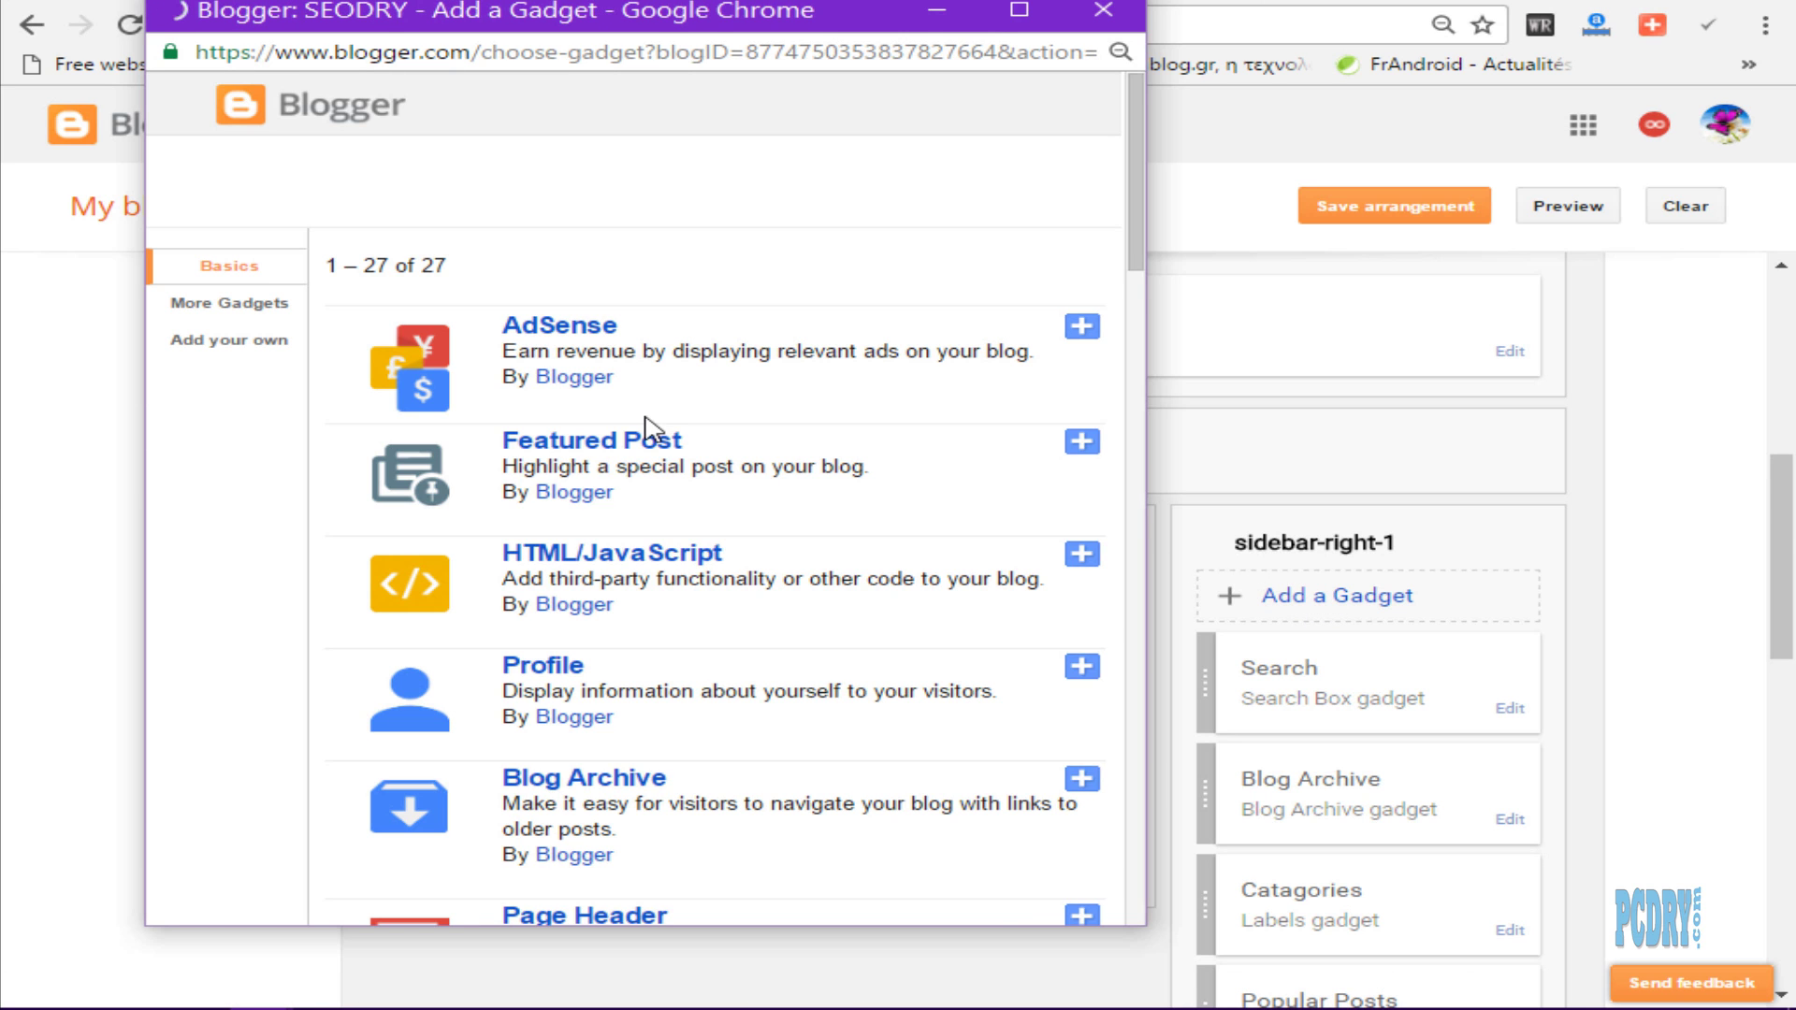
left_click(565, 560)
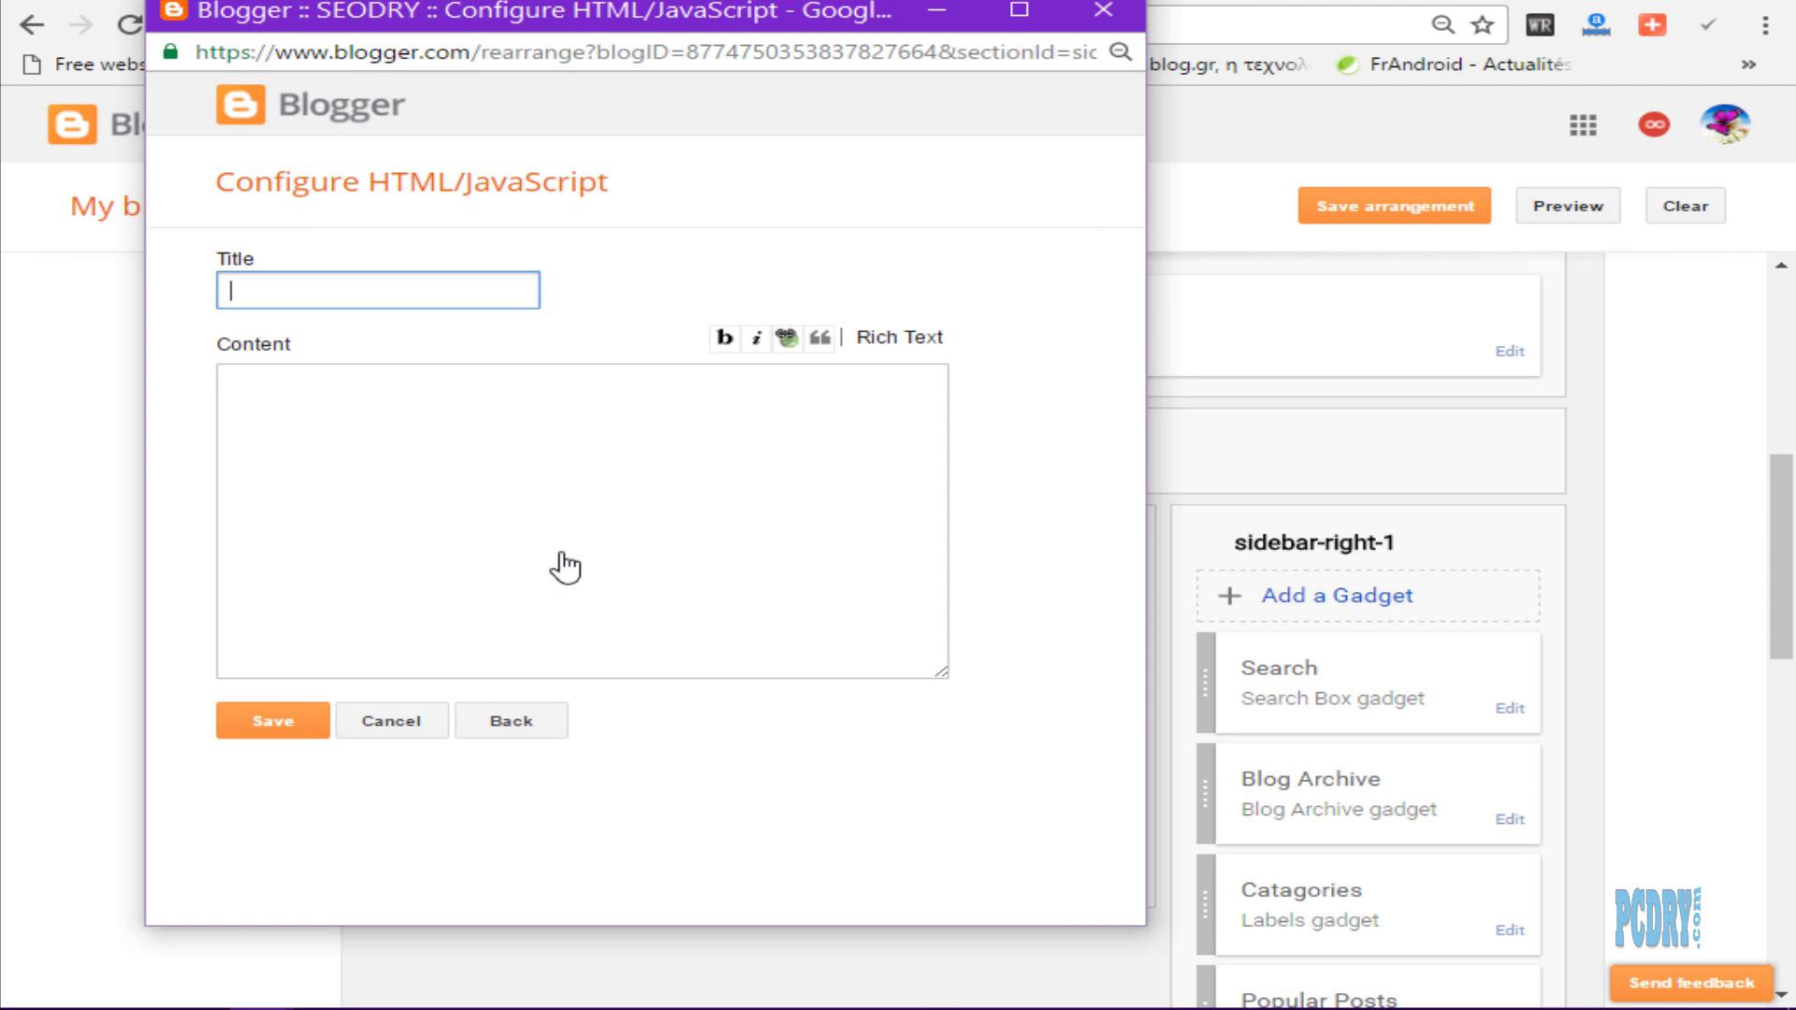
Step: Paste the SDK code into the gadget content and copy Facebook's Step 3 plugin code
left_click(536, 518)
type("<div id=\"fb-root\"></div> <script>(function(d, s, id) {   var js, fjs = d.getElementsByTagName(s)[0];   if (d.getElementById(id)) return;   js = d.createElement(s); js.id = id;   js.src = \"//connect.facebook.net/en_US/sdk.js#xfbml=1&version=v2.7\";   fjs.parentNode.insertBefore(js, fjs); }(document, 'script', 'facebook-jssdk'));</script>")
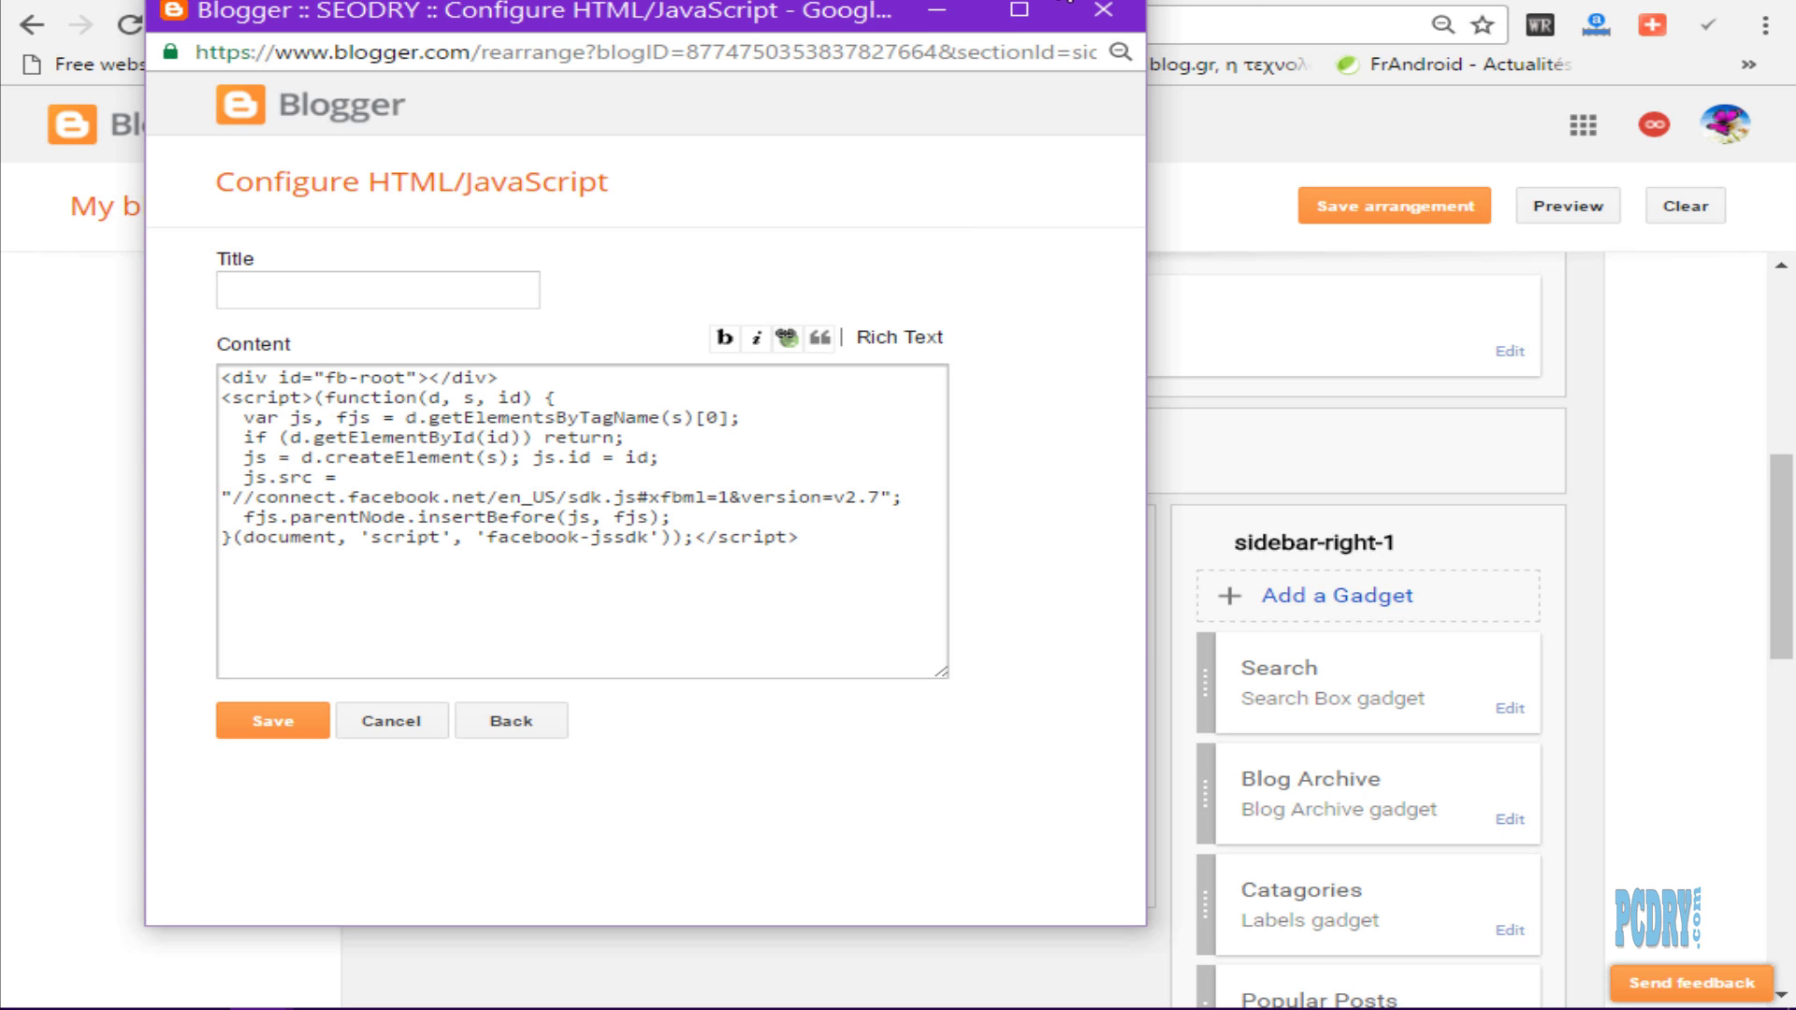
key("alt+Tab")
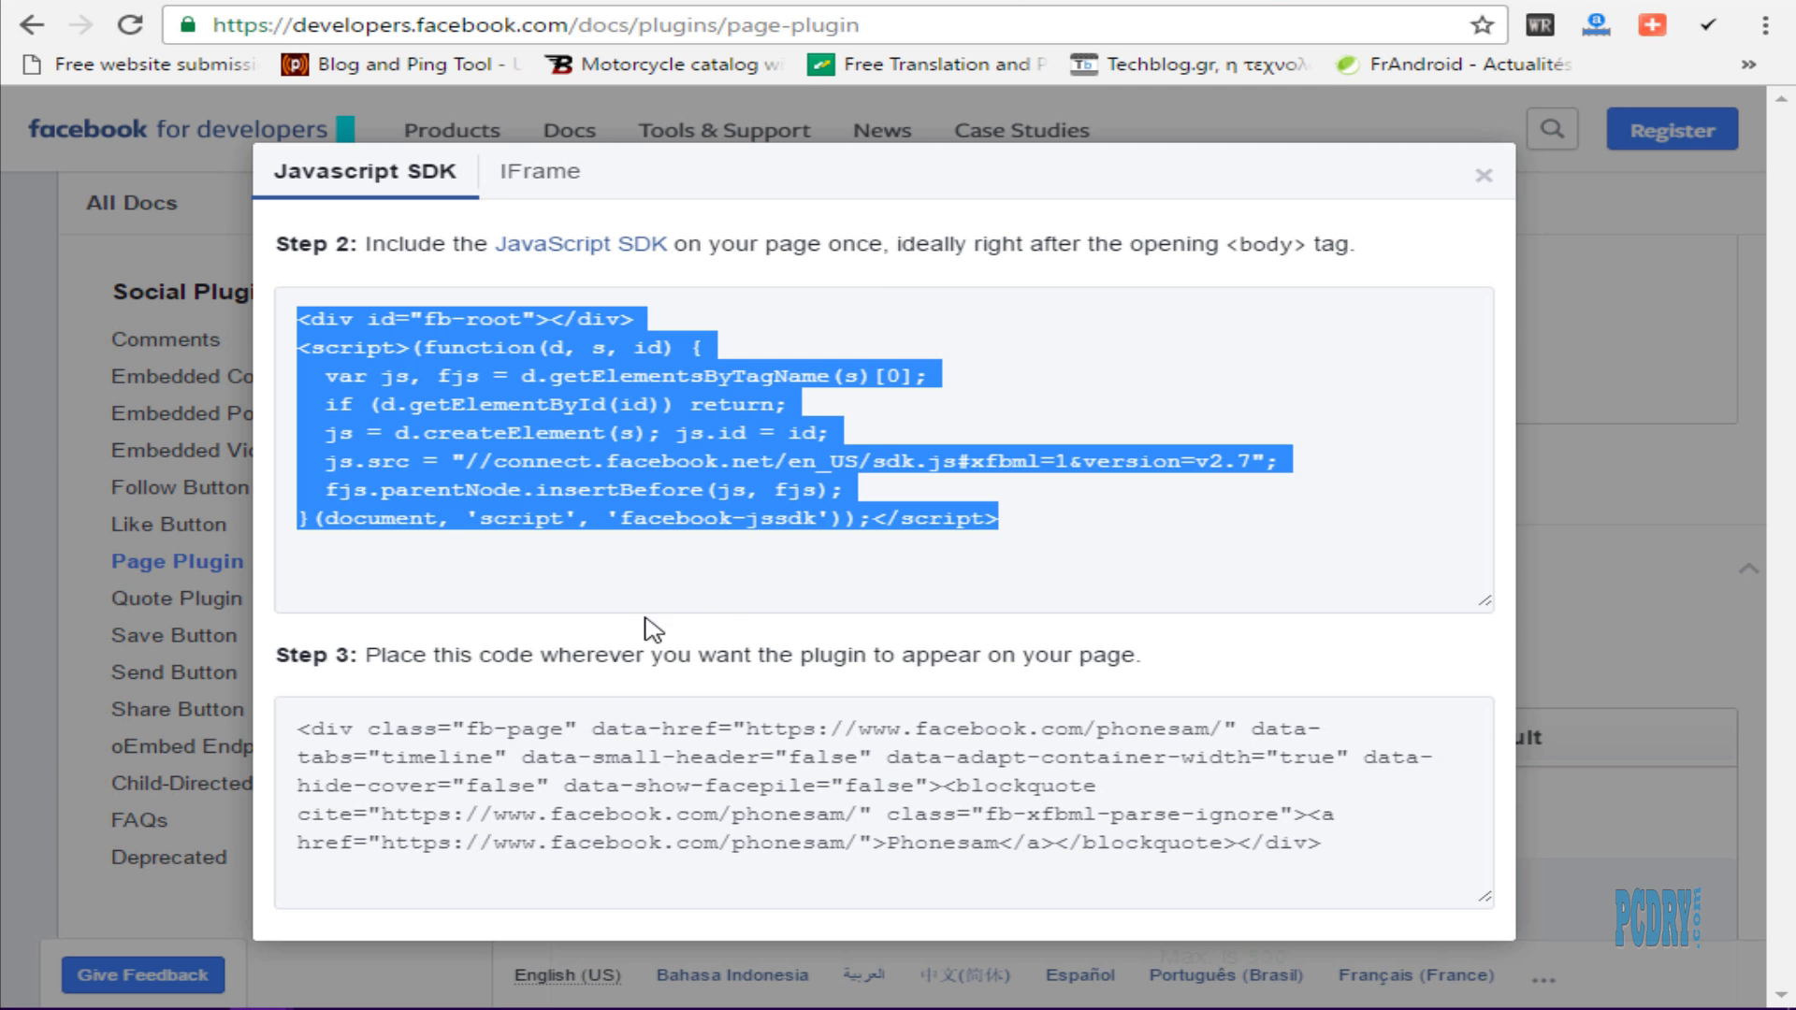
left_click(1274, 839)
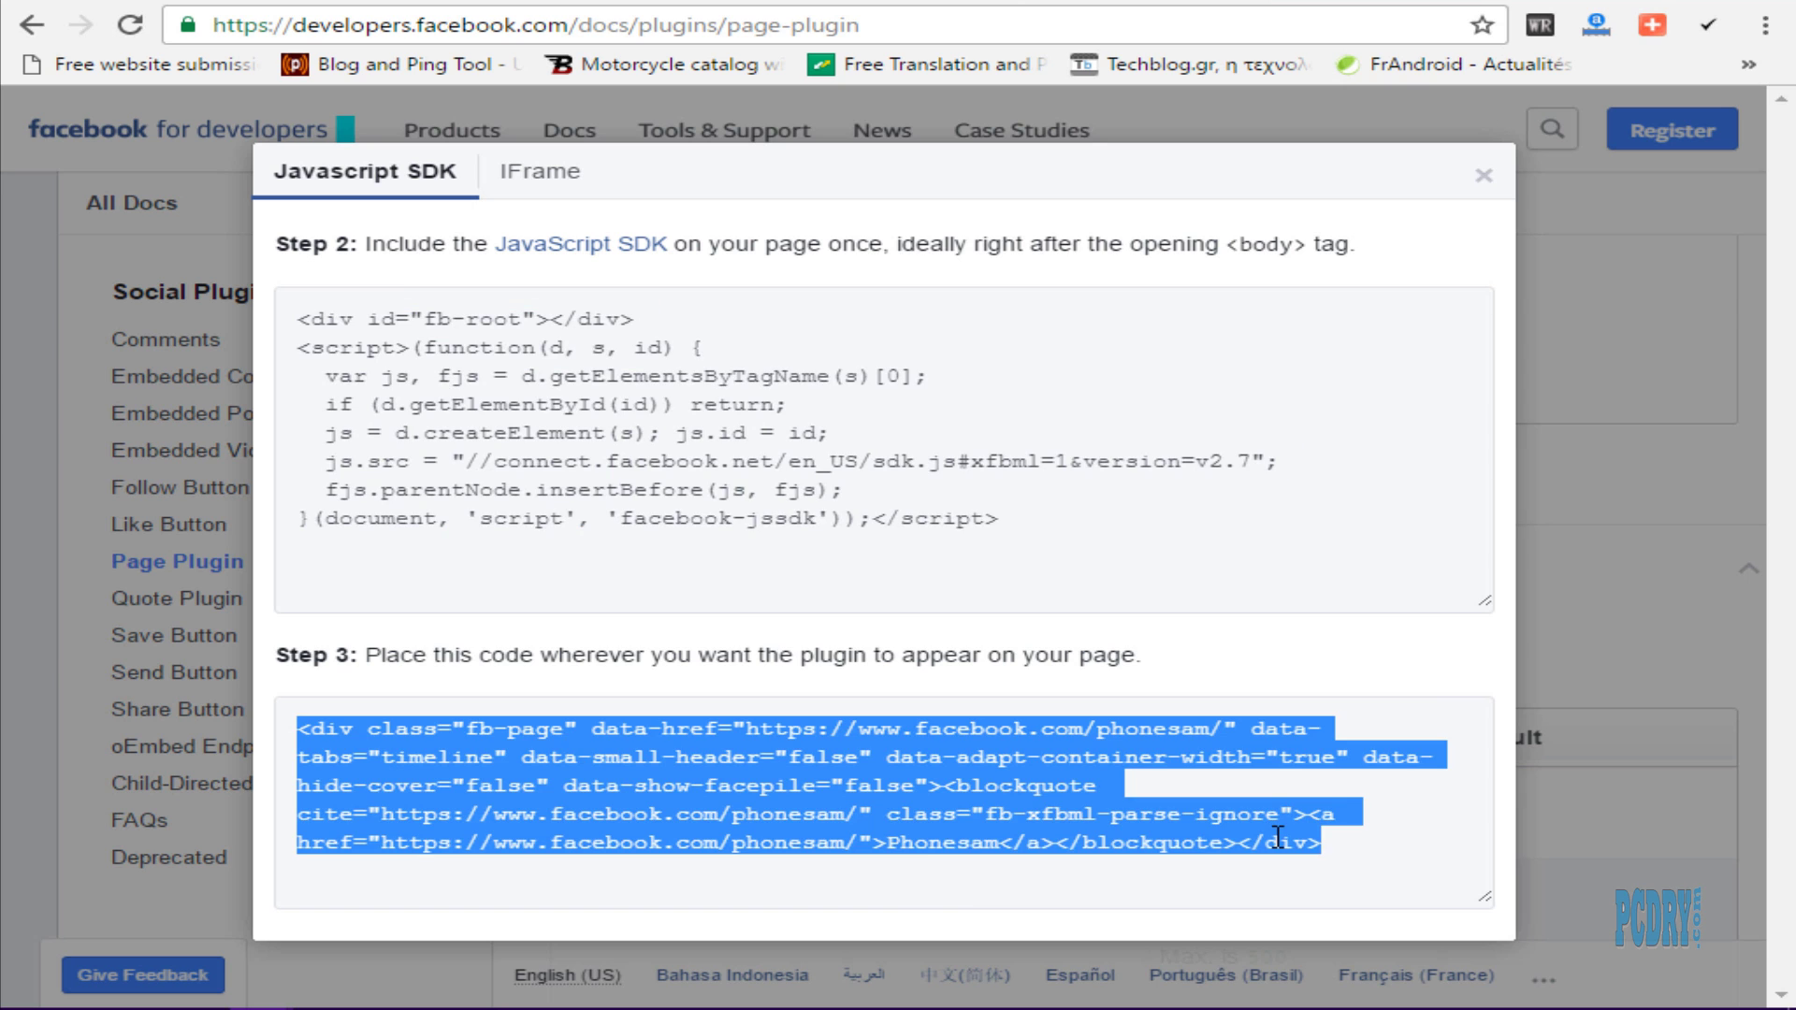
right_click(1275, 839)
left_click(1240, 861)
Step: Paste the Phonesam plugin code below the SDK snippet and save the gadget
mouse_move(318, 1008)
key("alt+Tab")
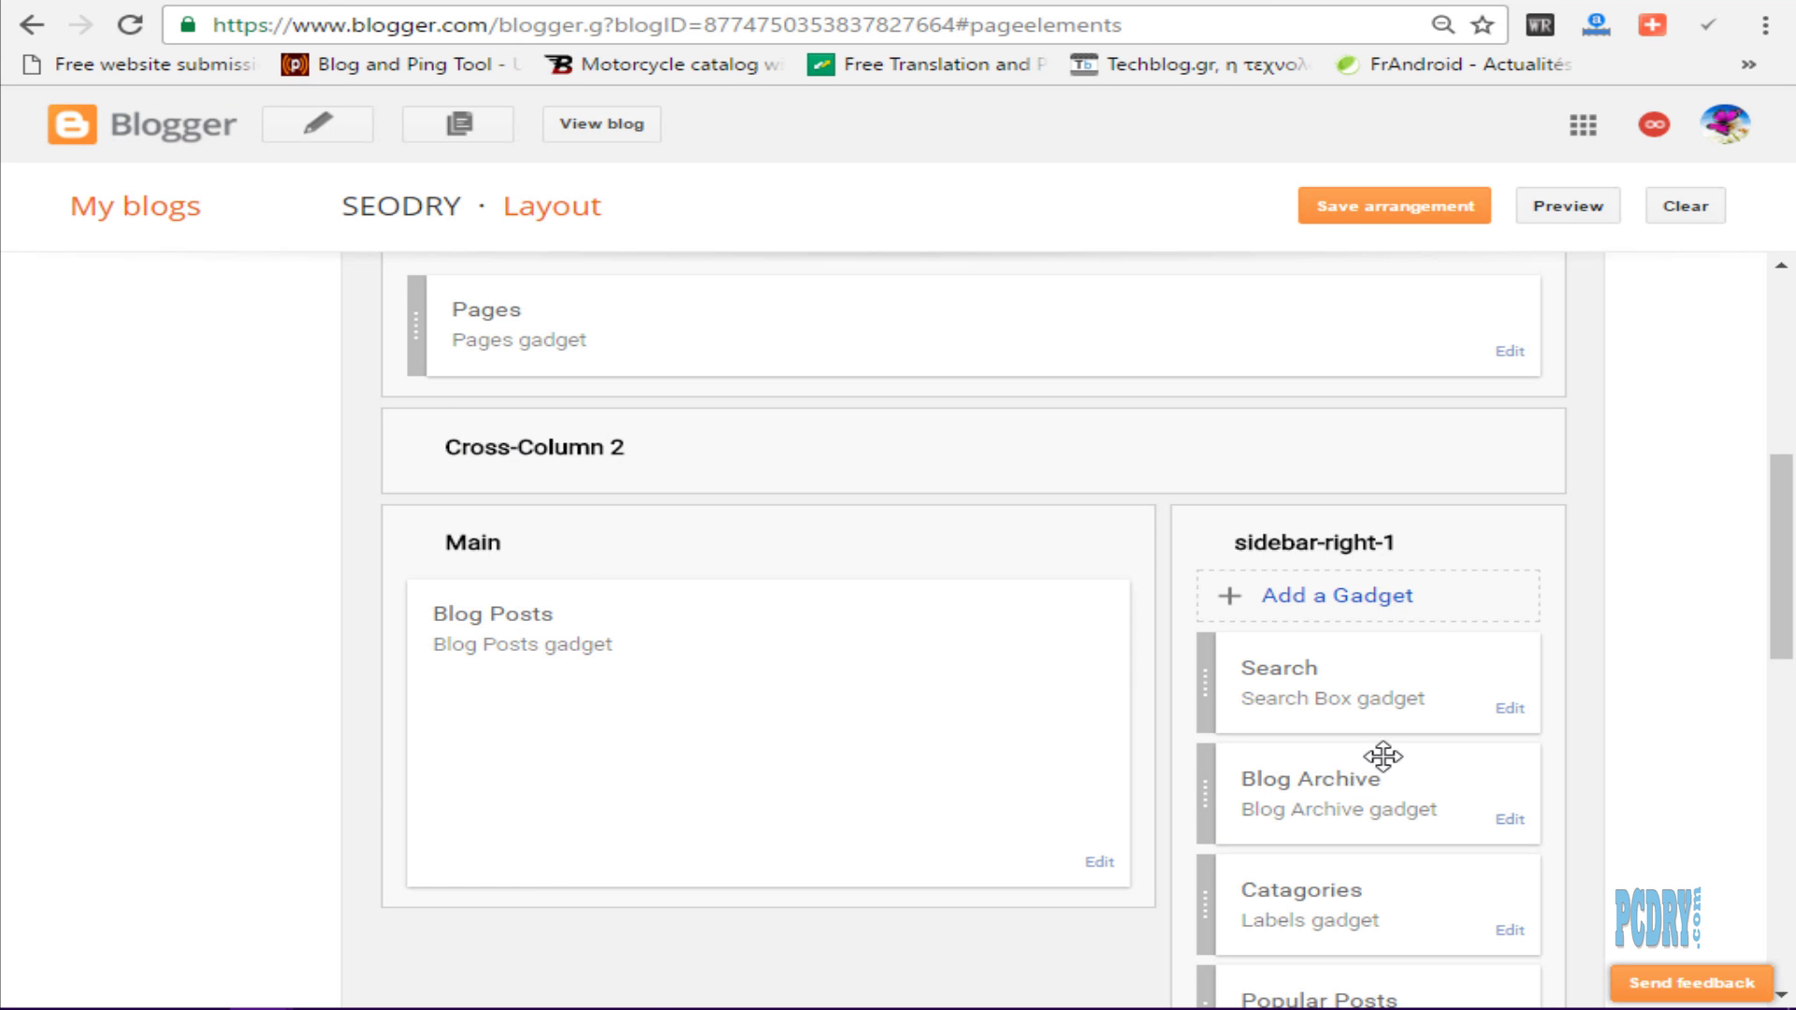
mouse_move(262, 1007)
left_click(500, 898)
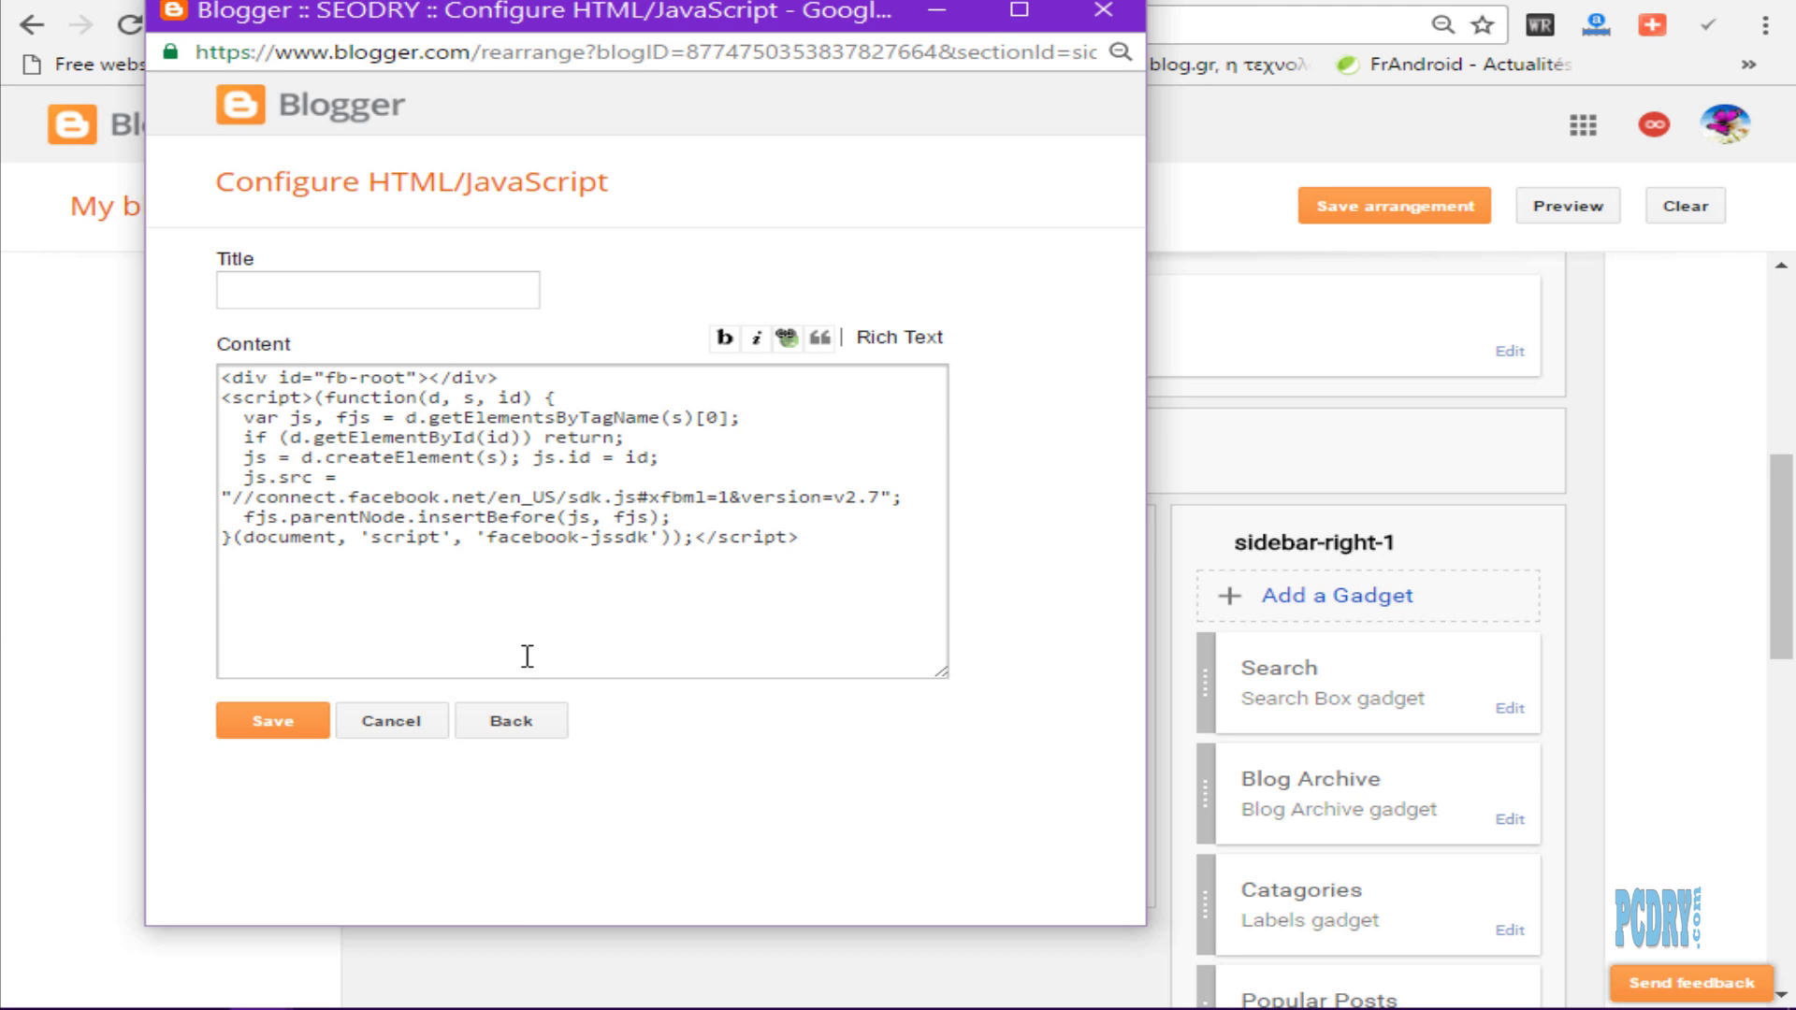
key("ctrl+v")
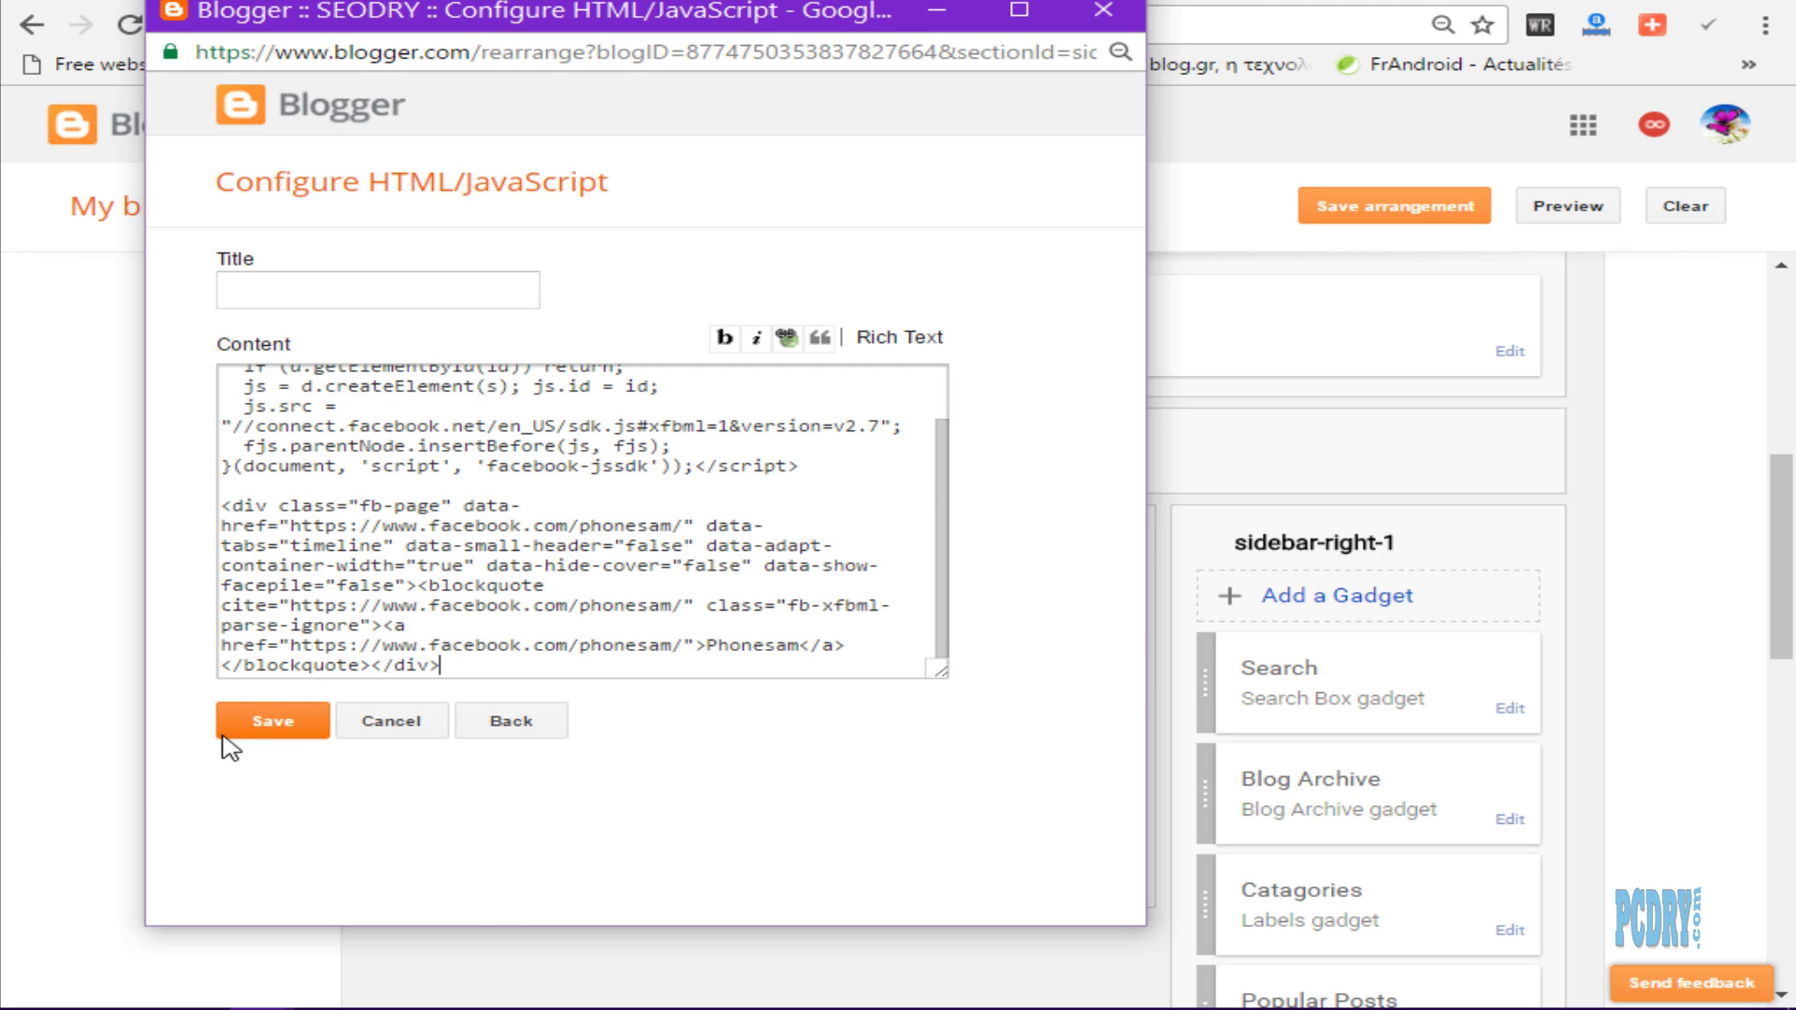
left_click(259, 729)
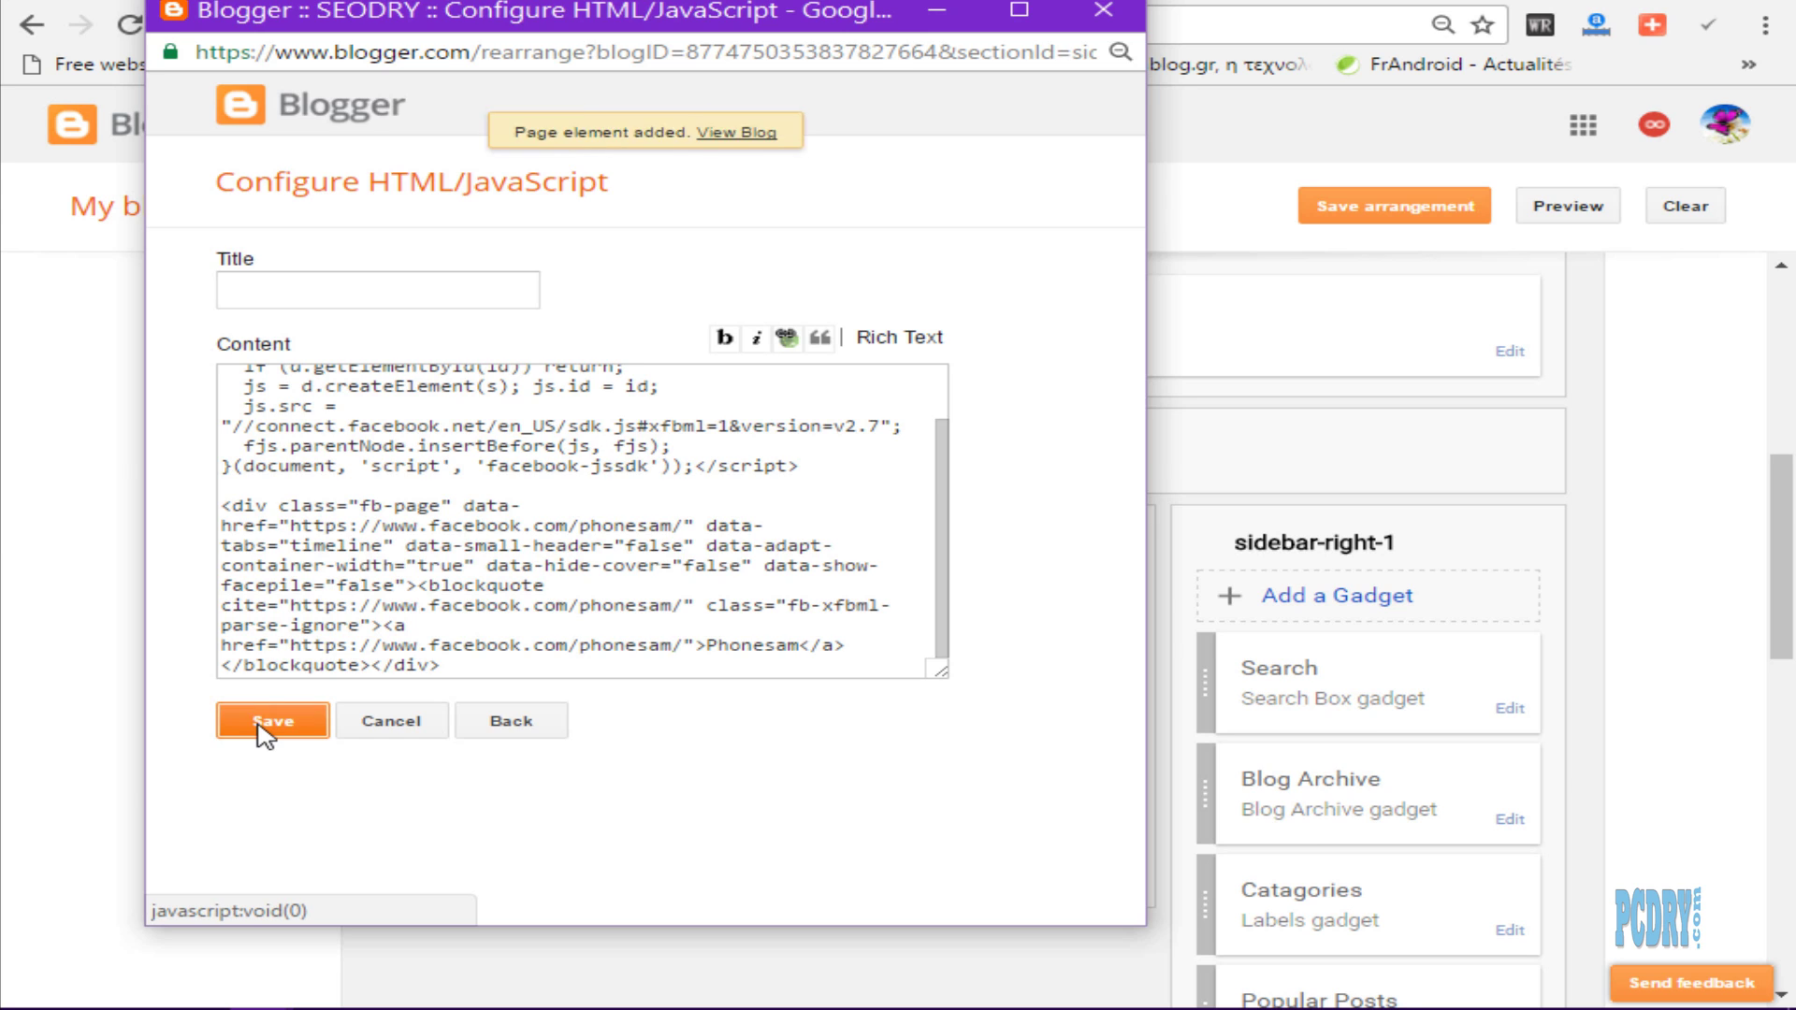
Step: Drag the HTML/JavaScript gadget below Popular Posts, save the arrangement, and view the blog
left_click(1383, 204)
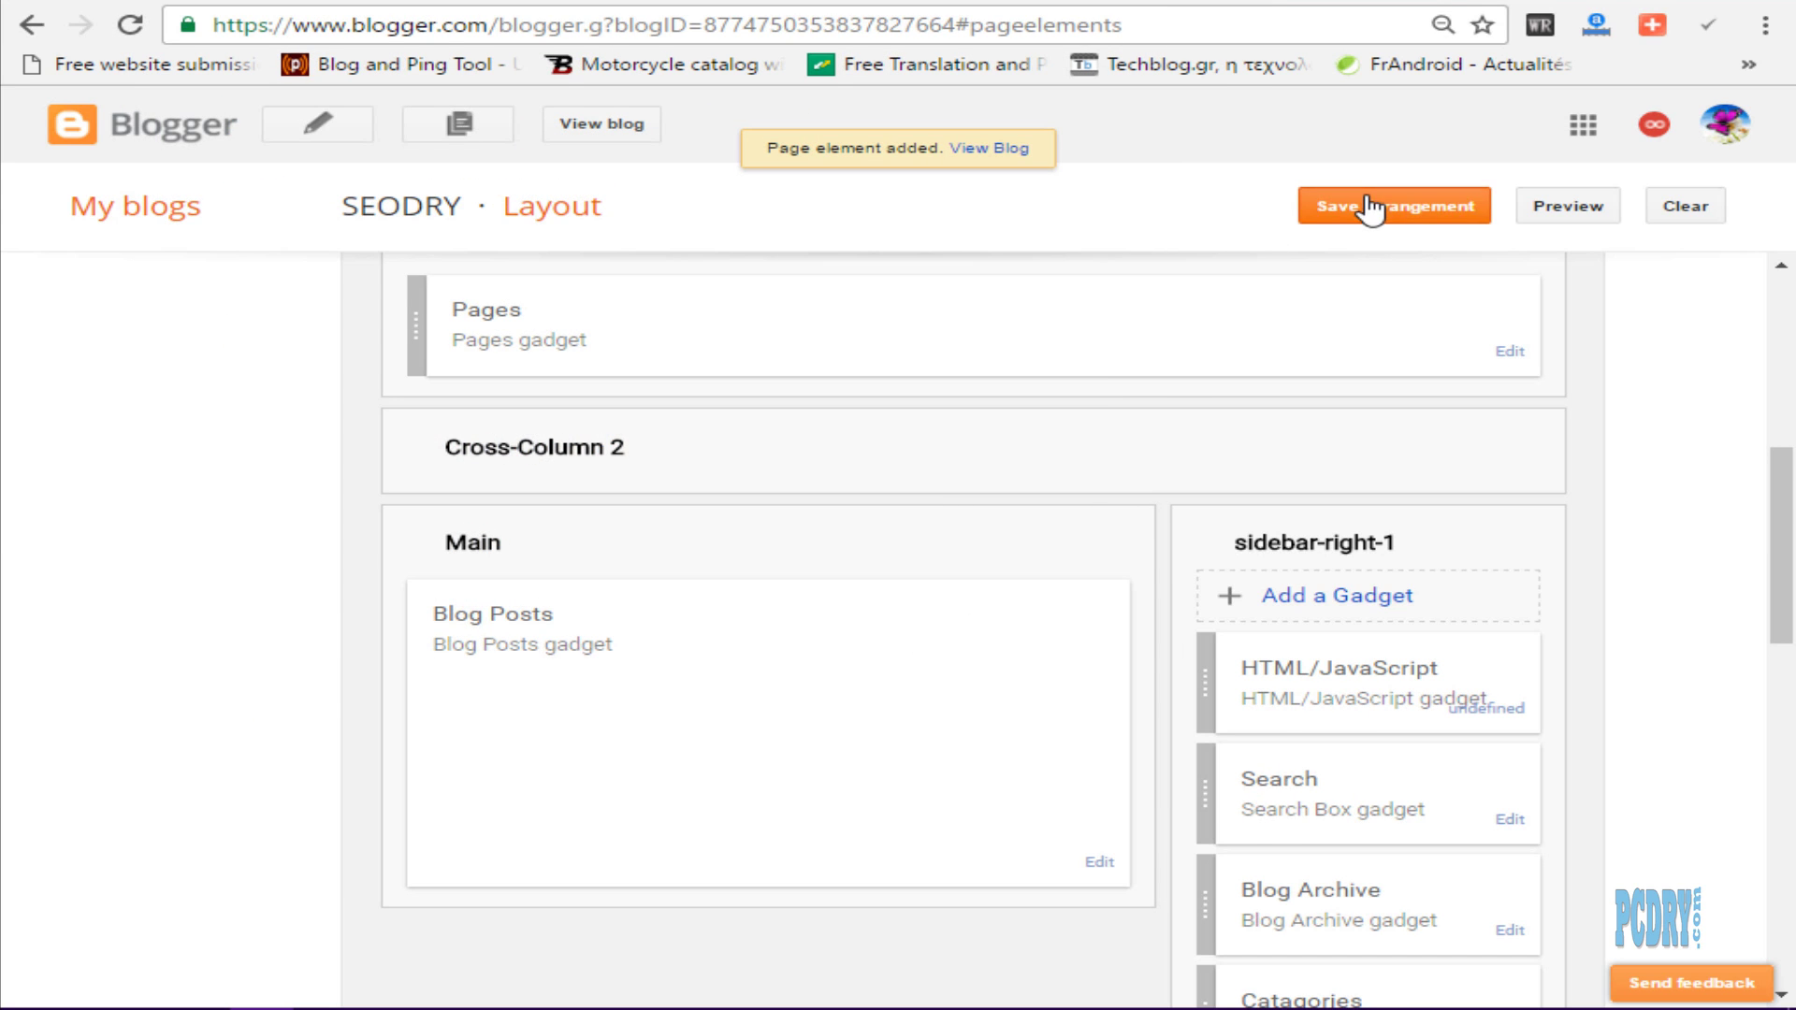
scroll(1150, 491, "down", 3)
left_click_drag(1347, 341, 1353, 814)
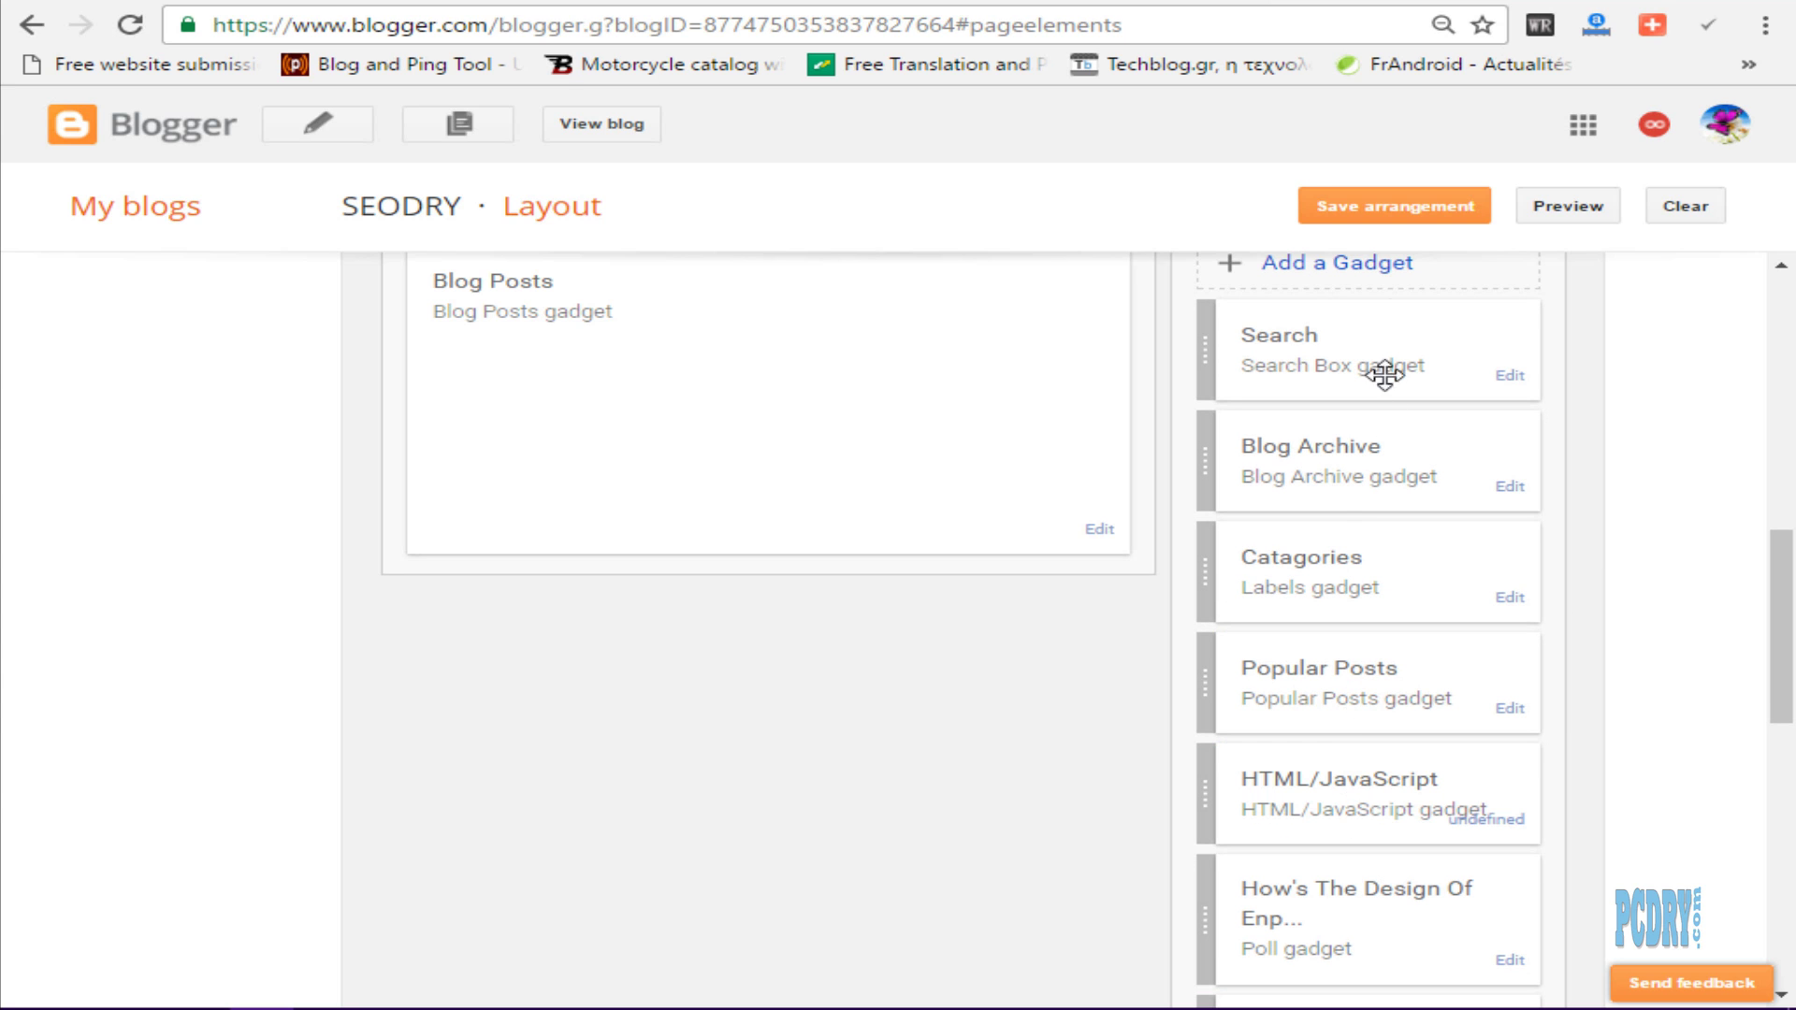
left_click(1396, 208)
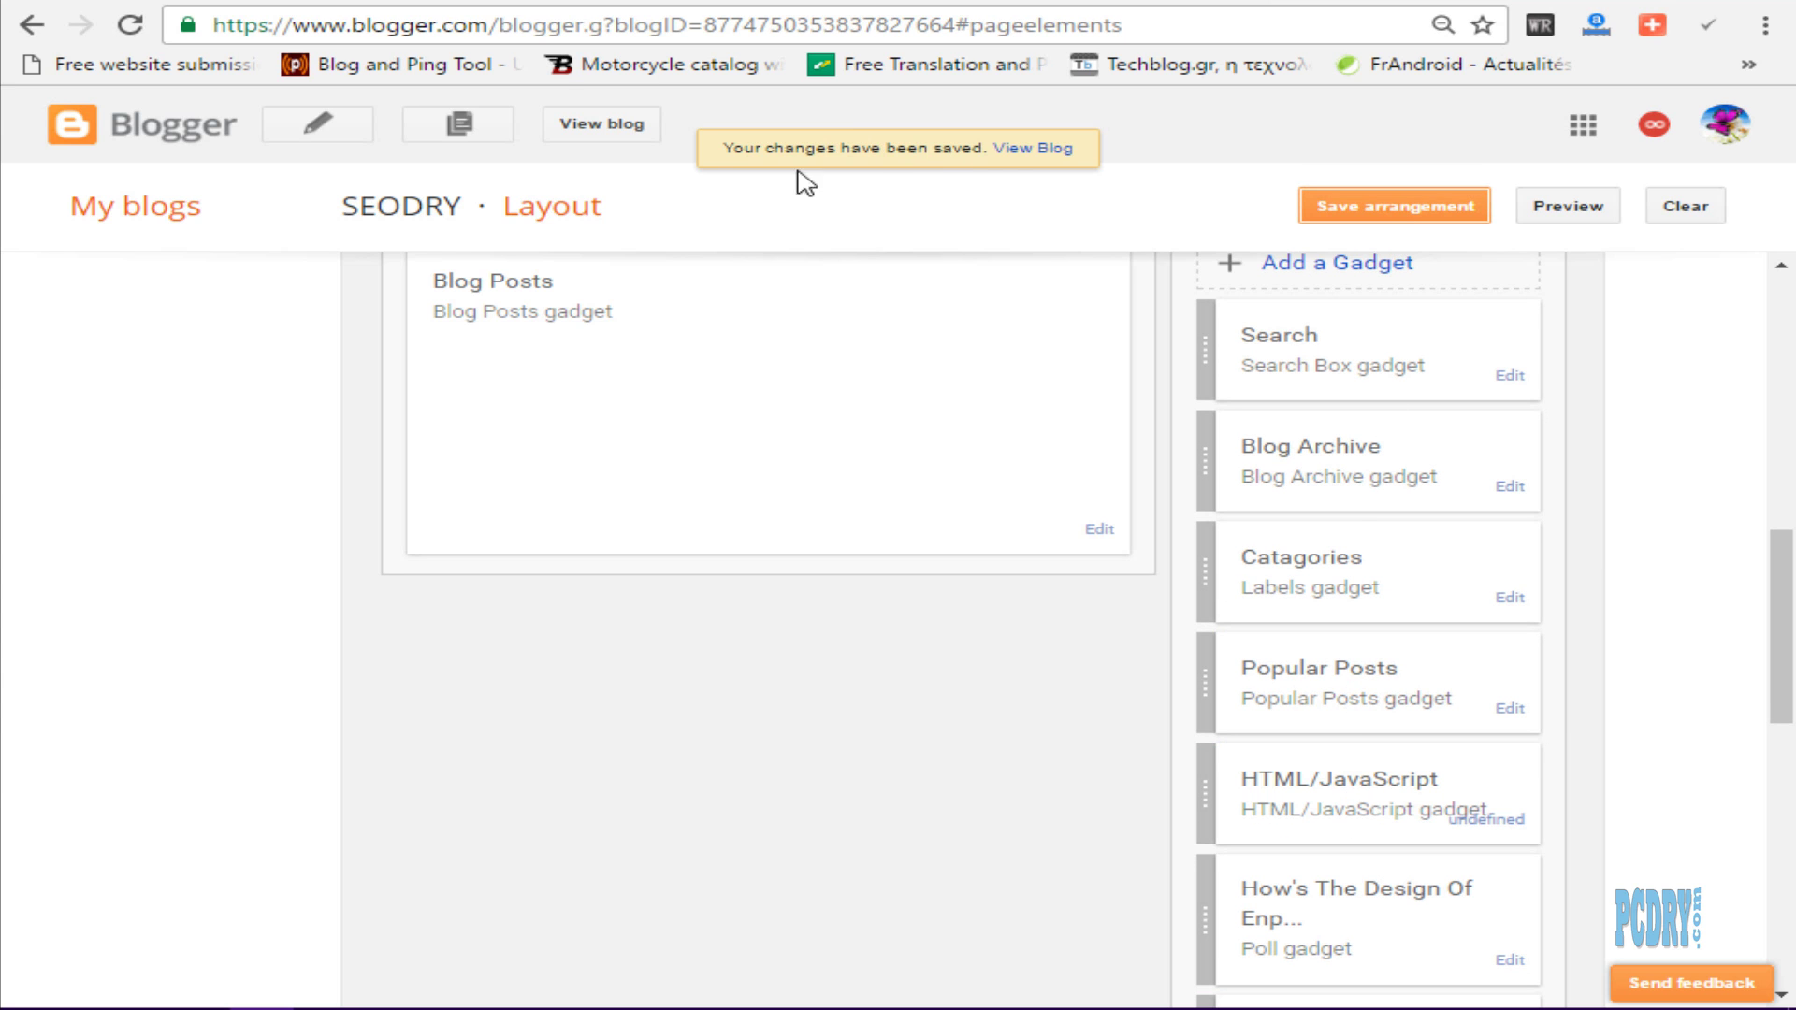
left_click(613, 132)
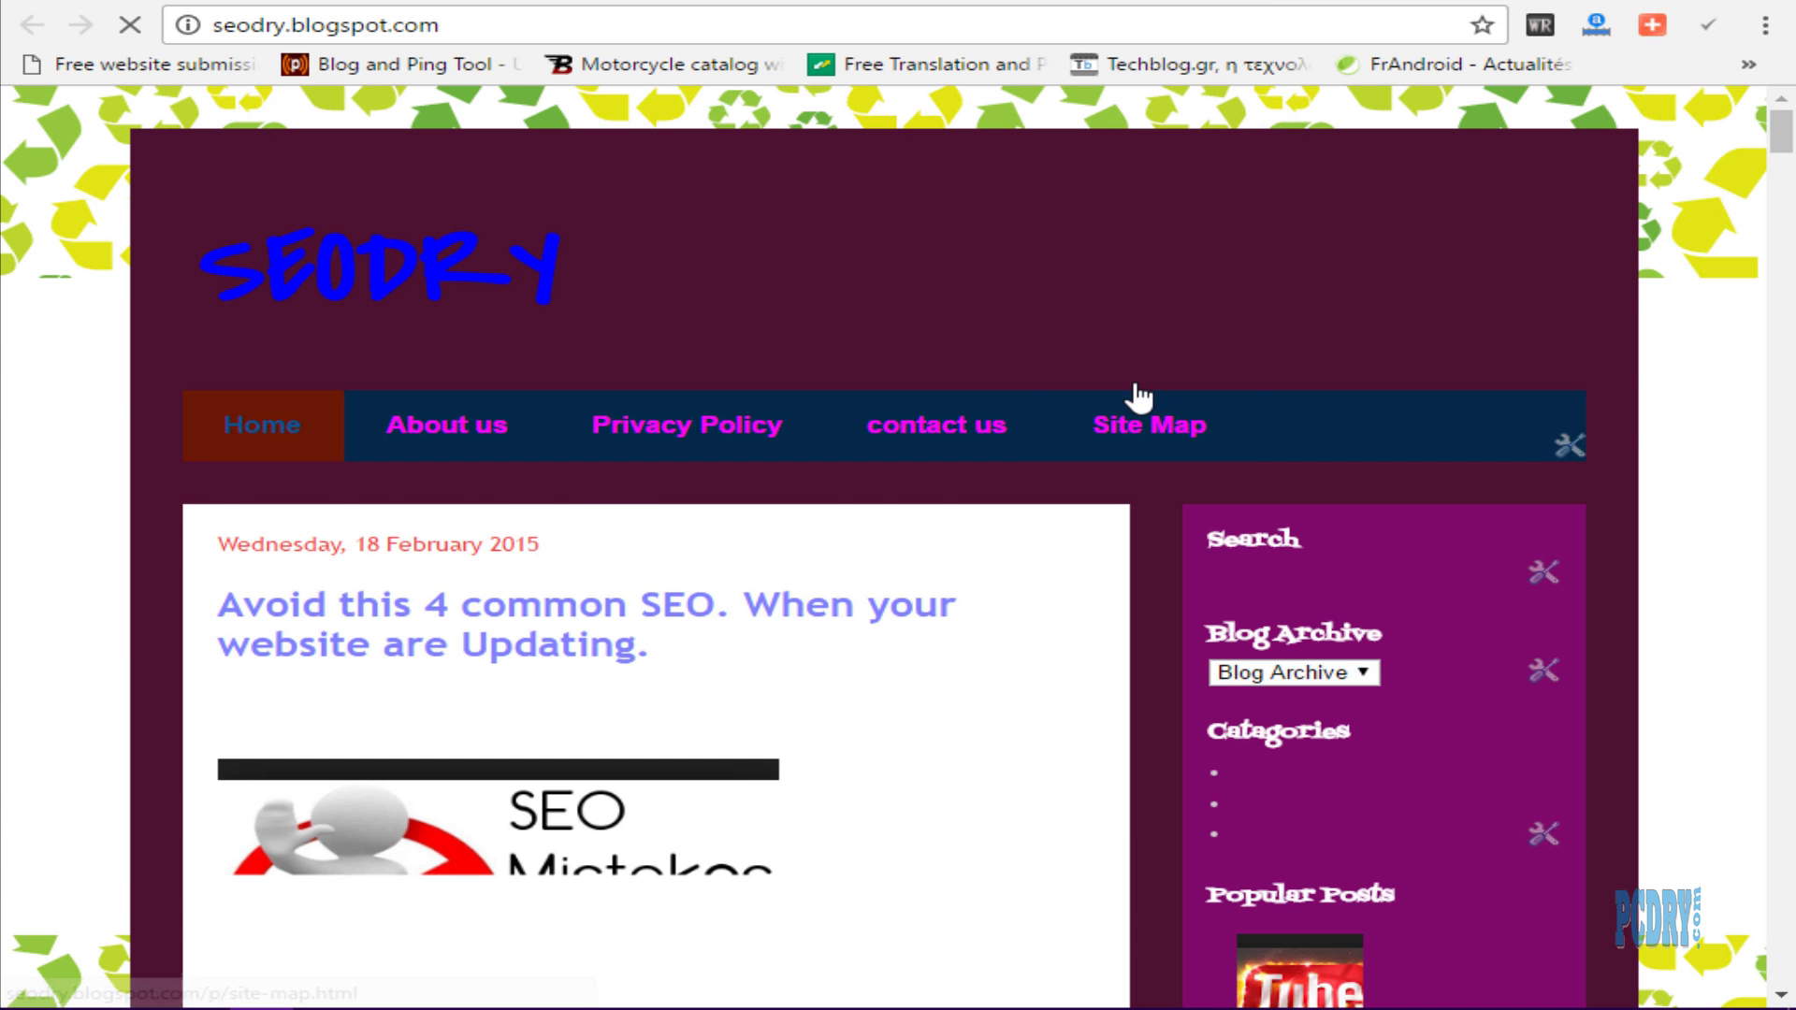
Step: Scroll through the live SEODRY blog to check the Phonesam Page Plugin in the sidebar
scroll(1137, 398, "down", 3)
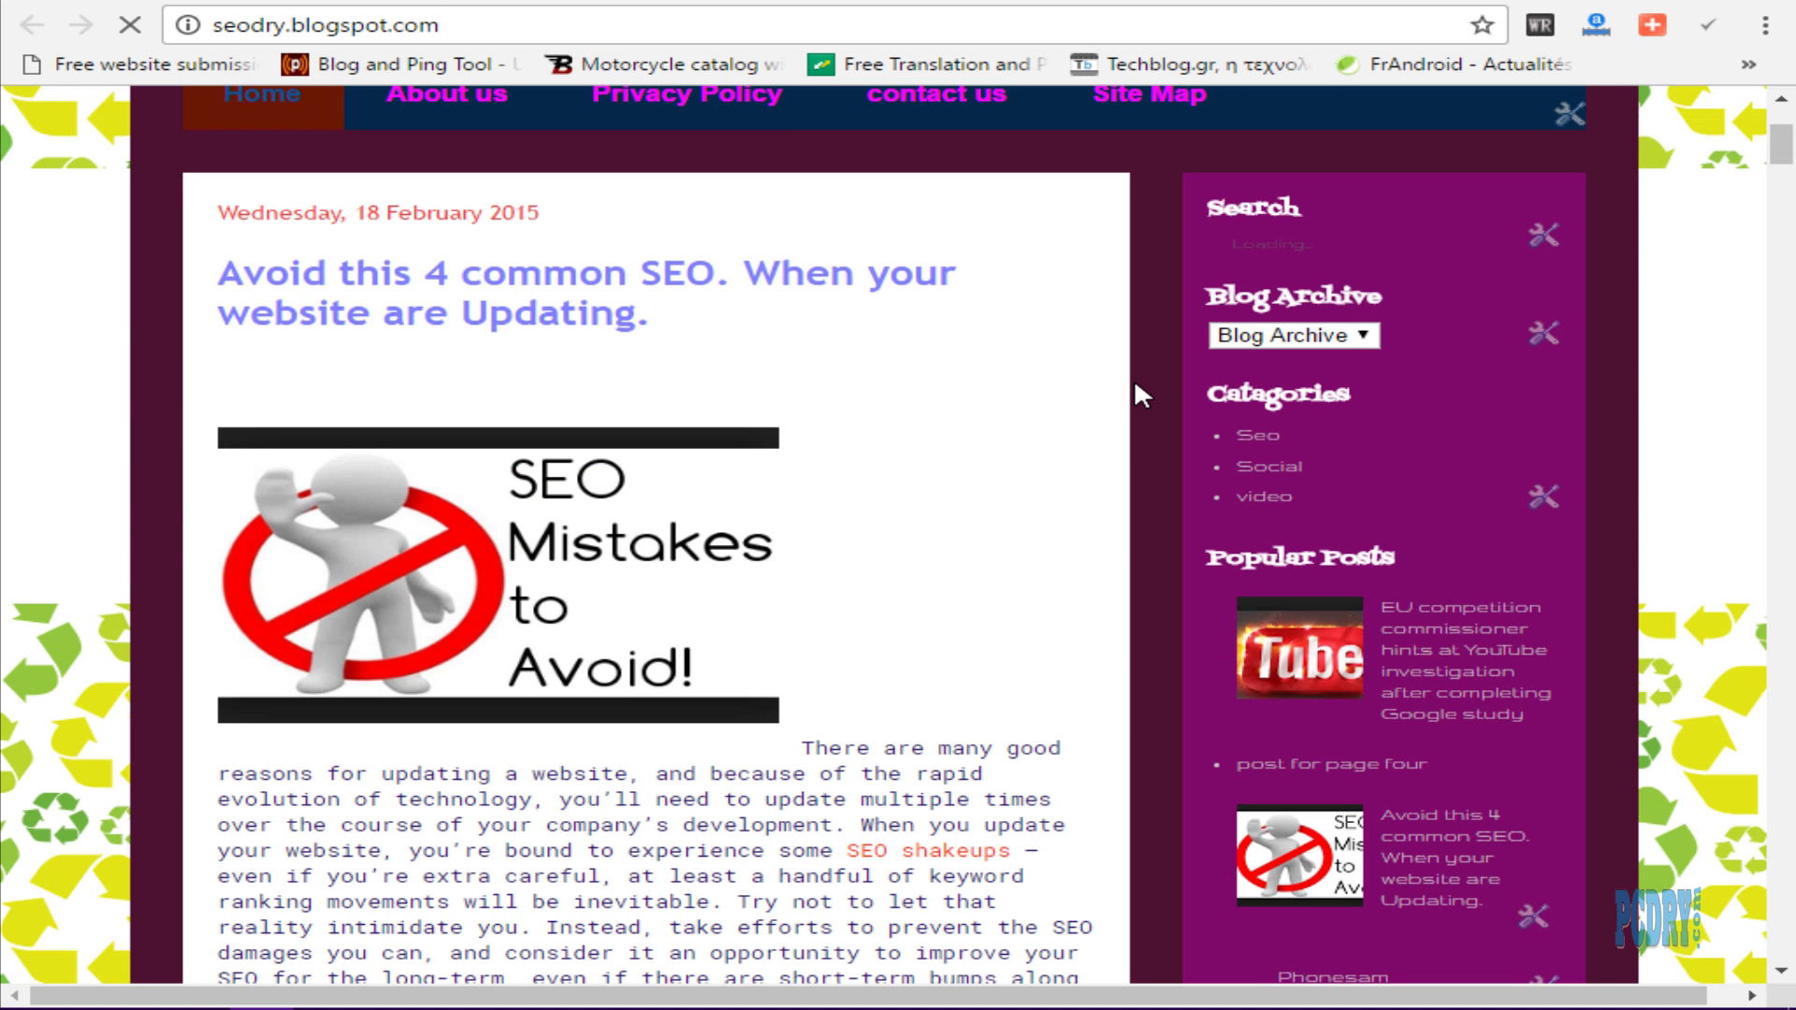
scroll(1135, 385, "down", 6)
scroll(1134, 386, "down", 3)
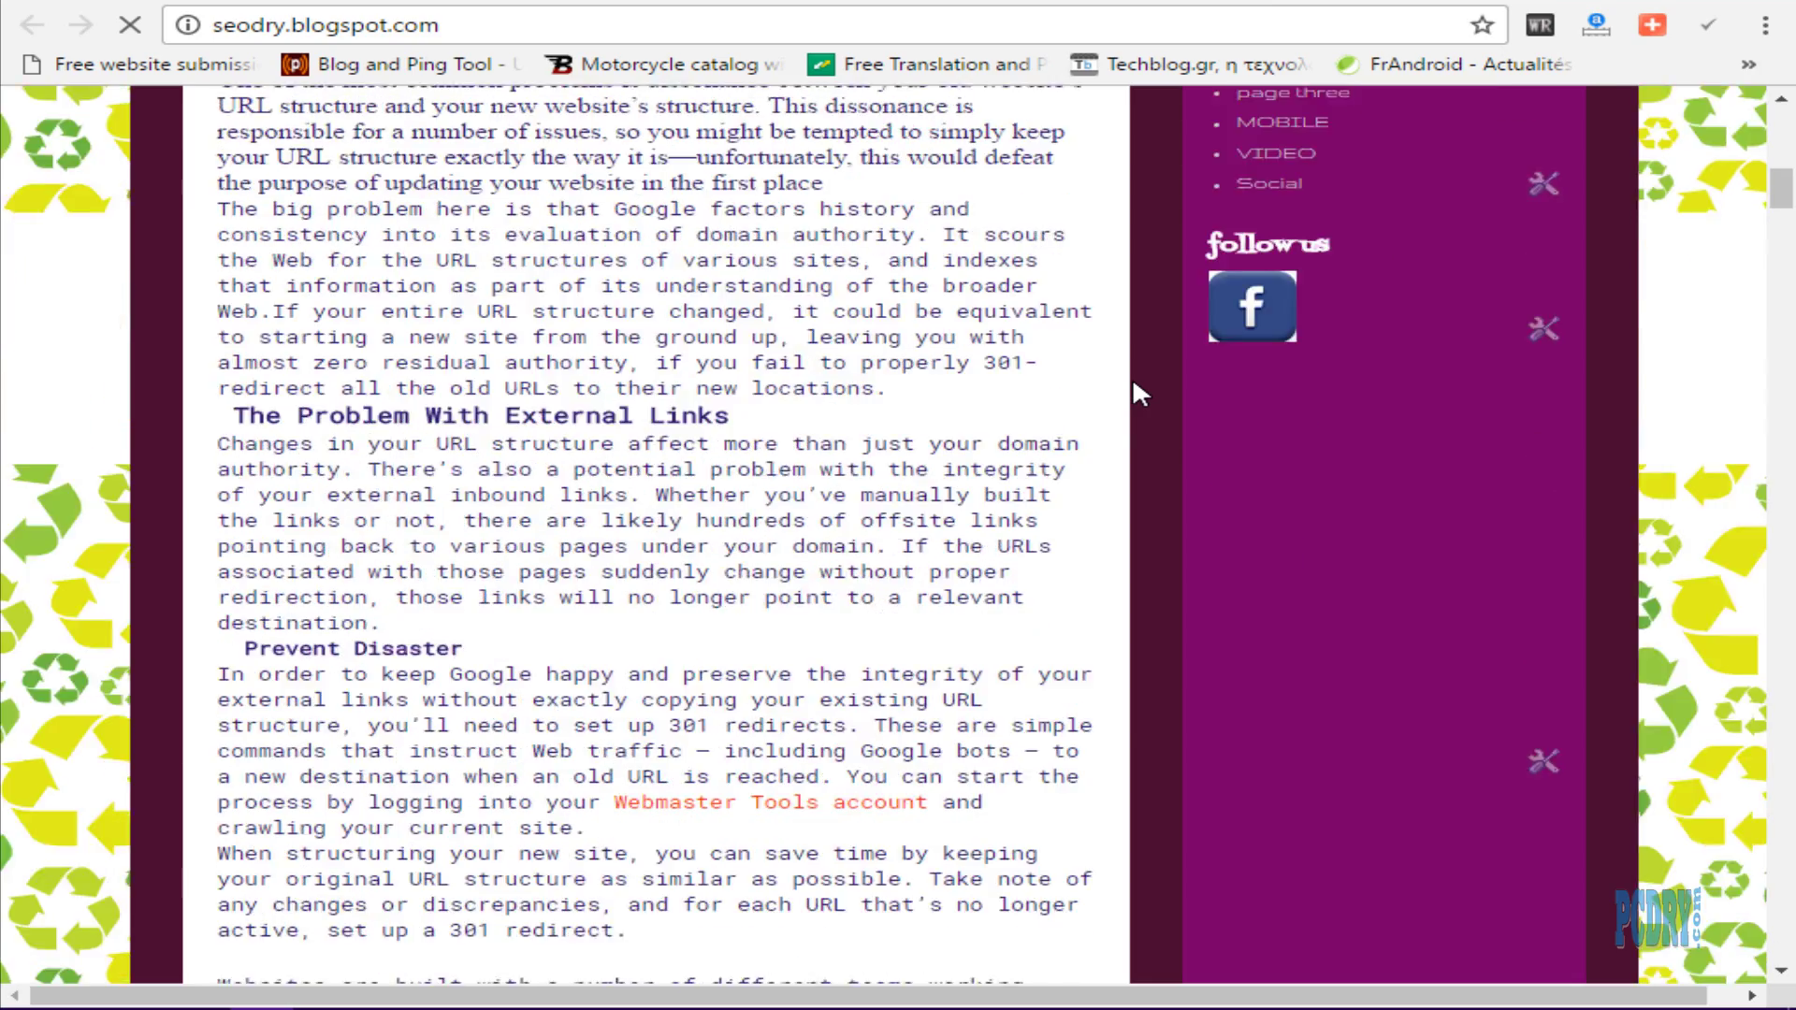
scroll(1133, 391, "down", 7)
scroll(1134, 391, "up", 4)
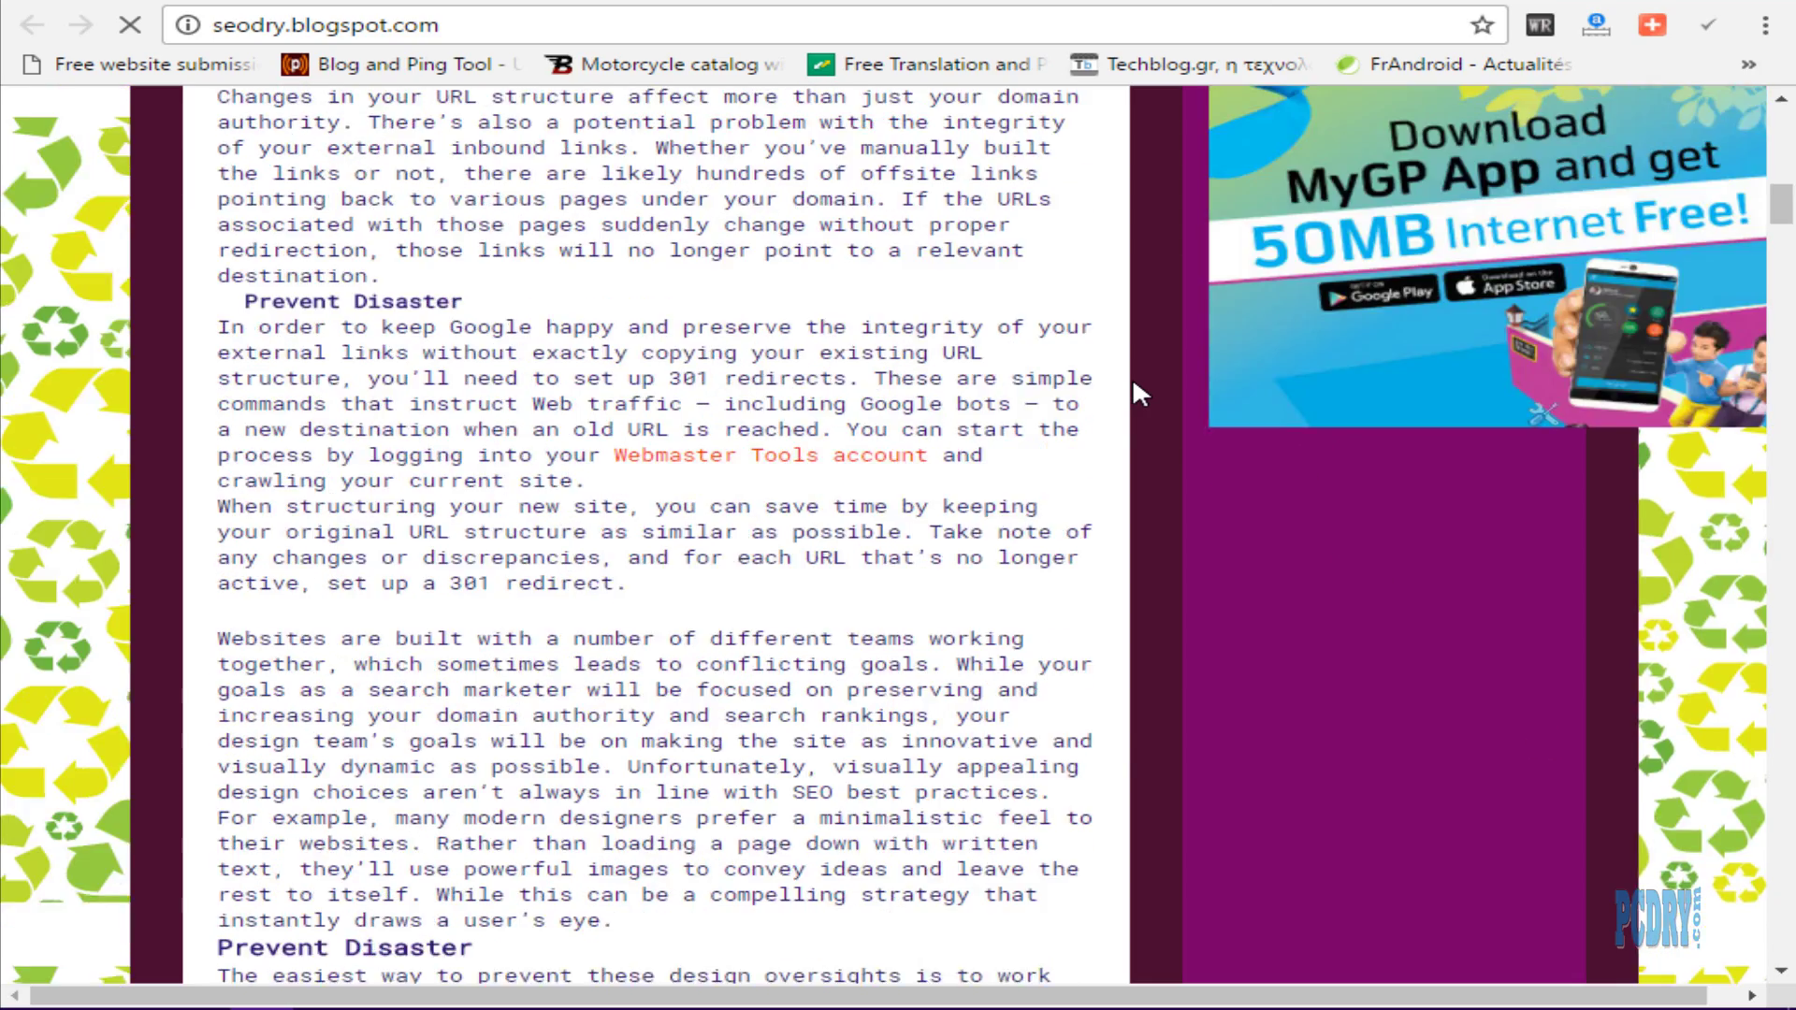
scroll(1133, 386, "up", 8)
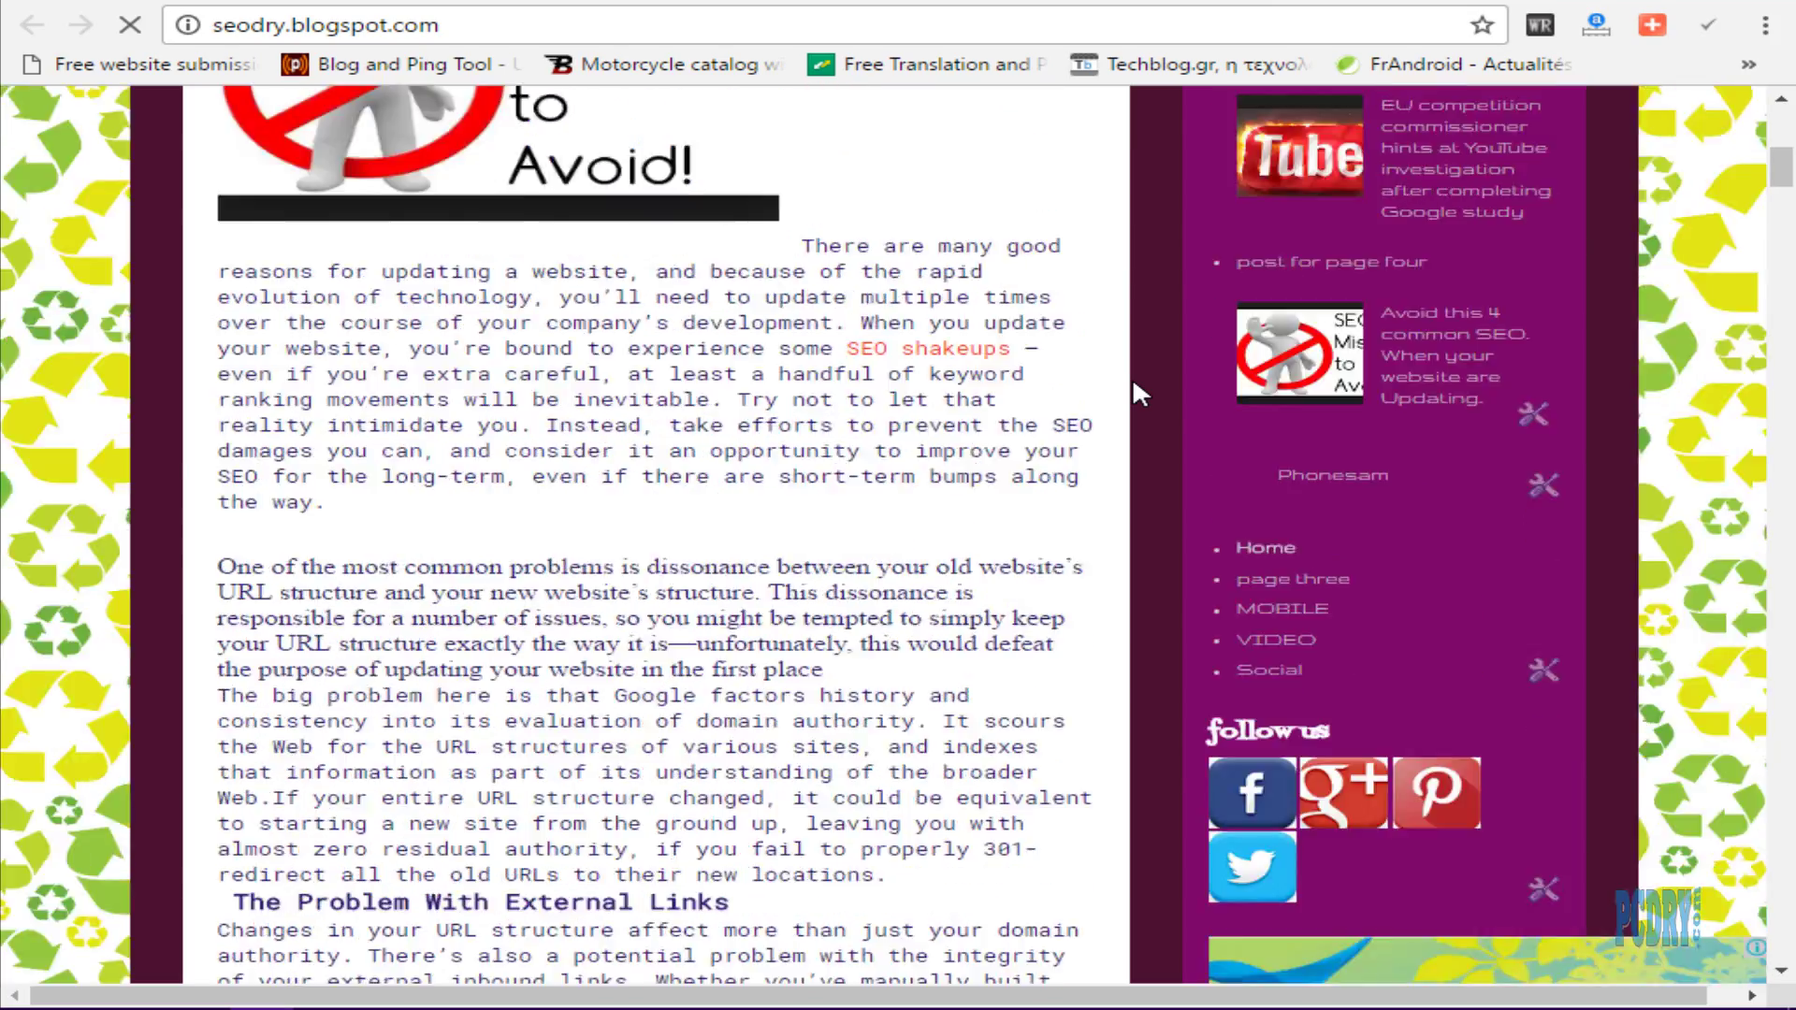
scroll(1132, 381, "up", 8)
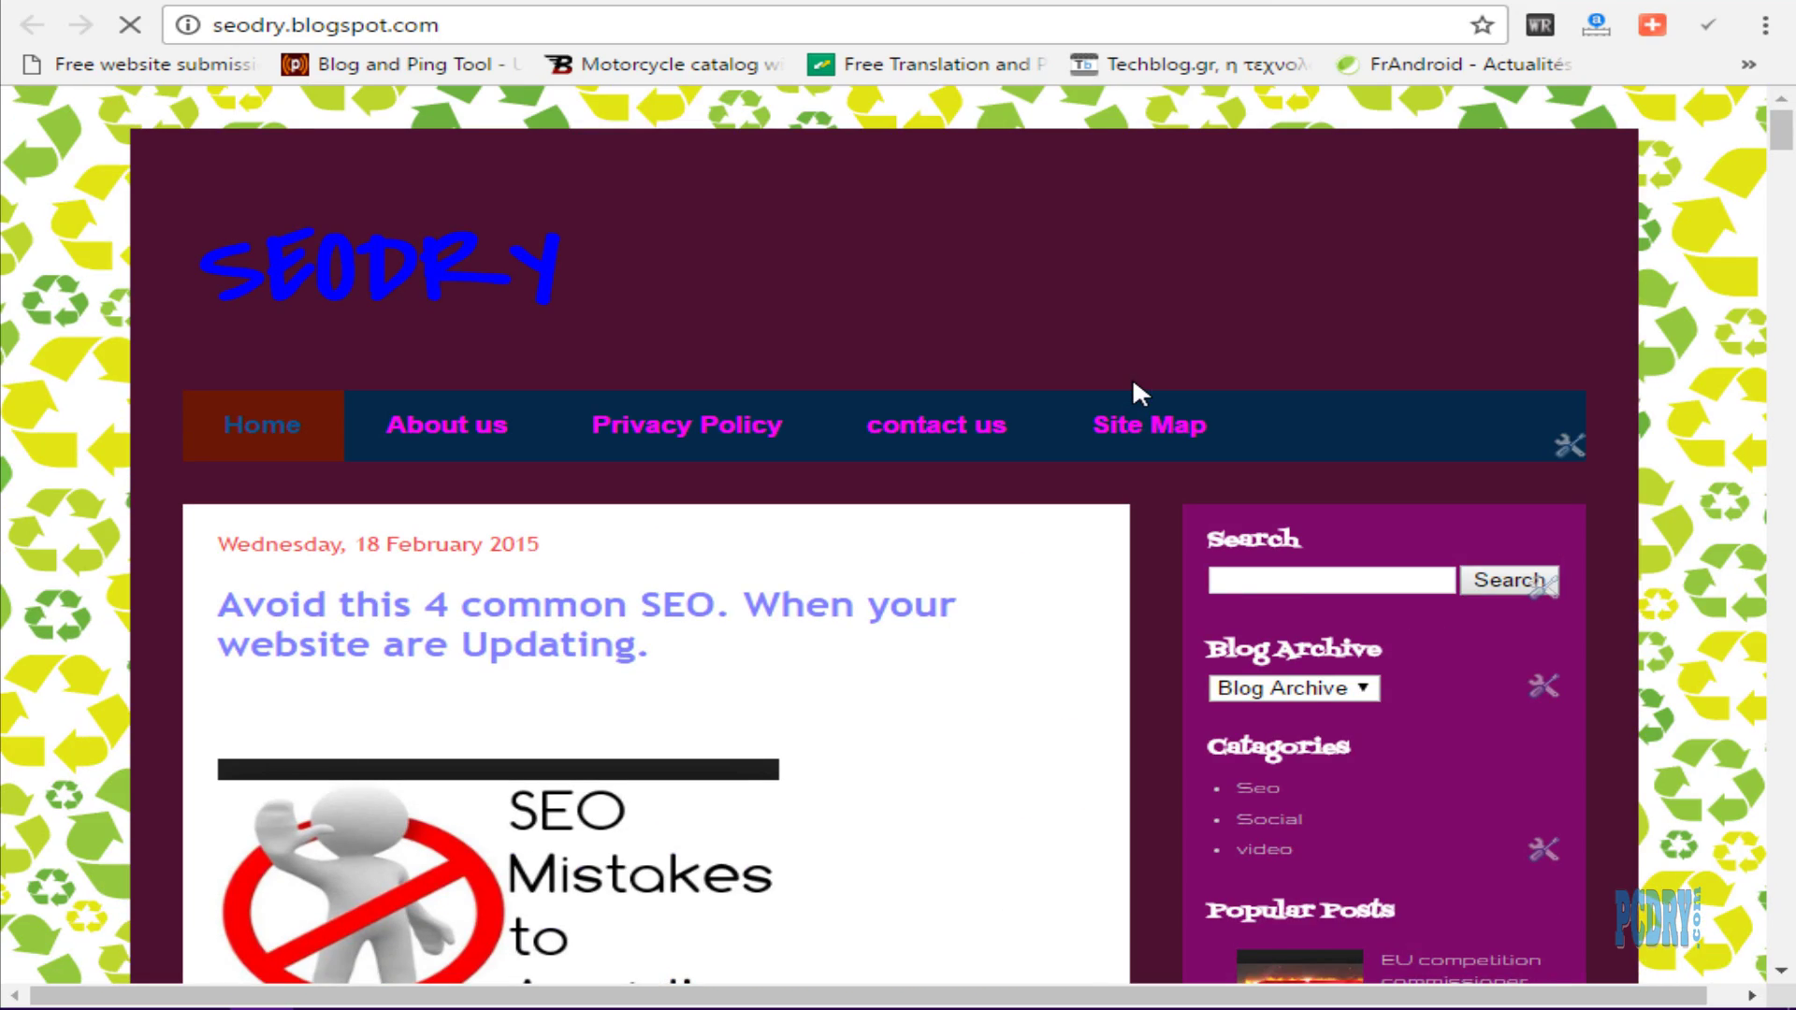
scroll(1049, 391, "down", 15)
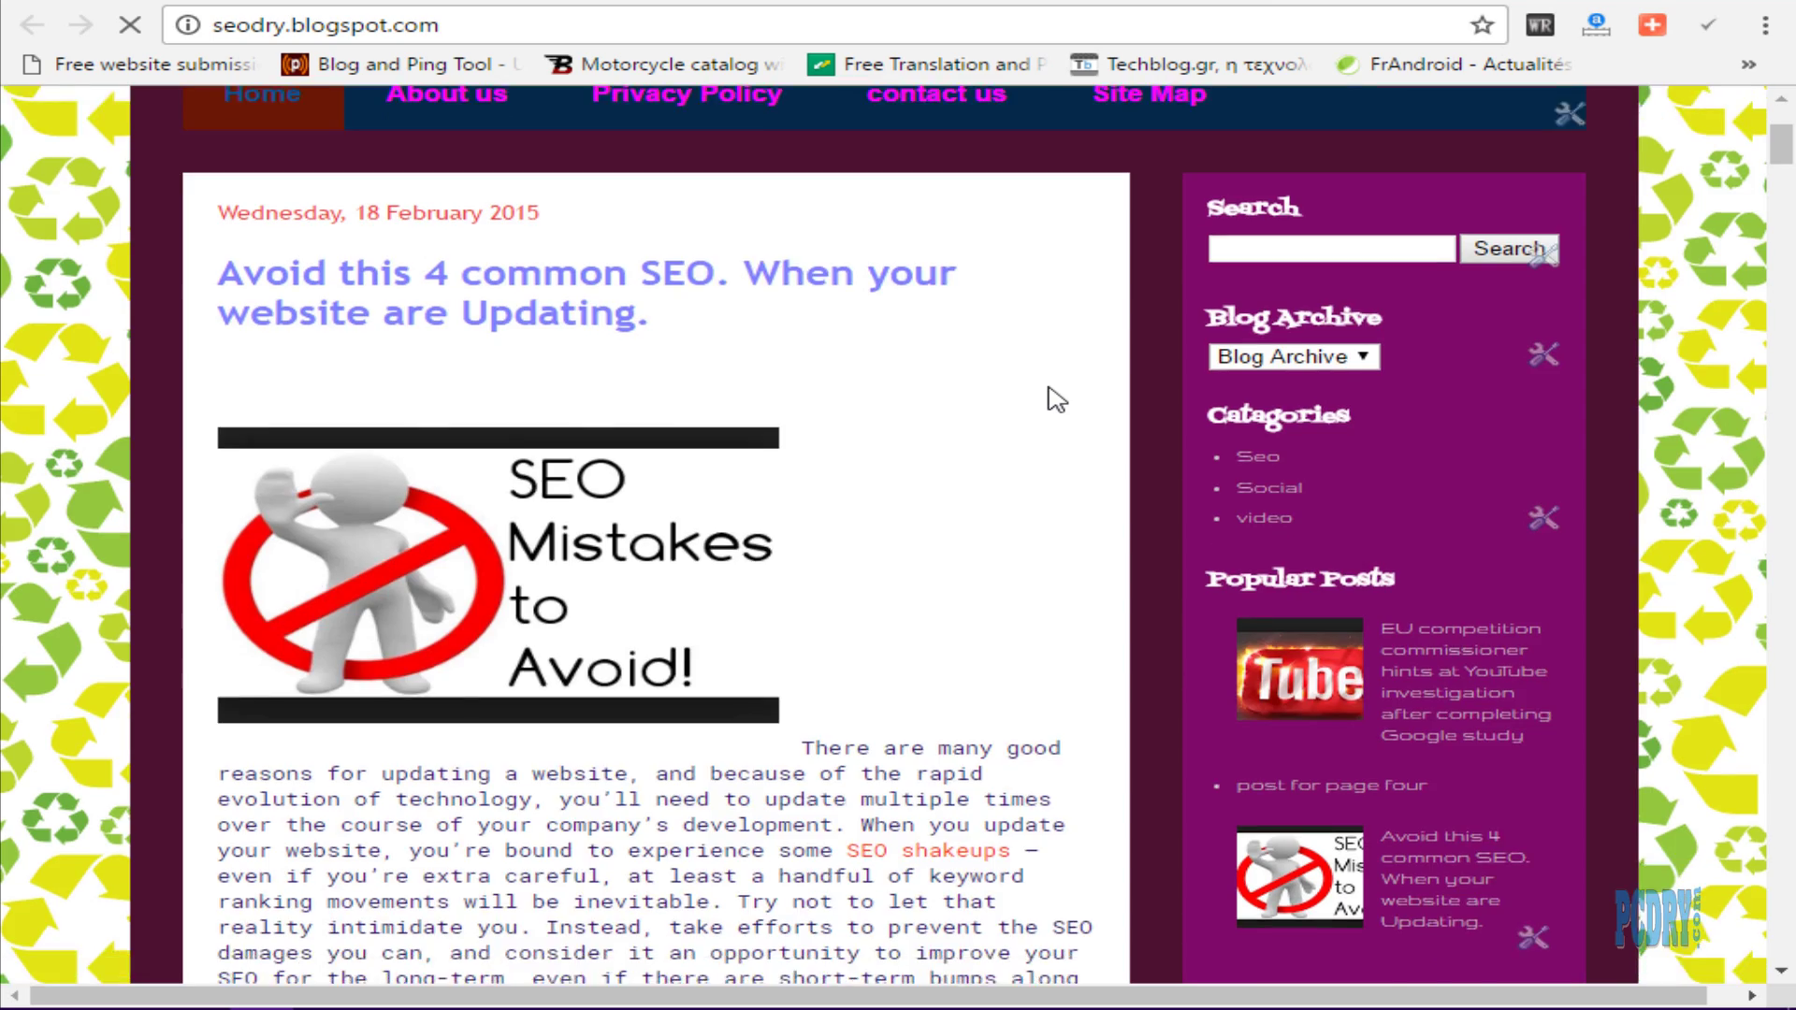
scroll(1055, 410, "down", 18)
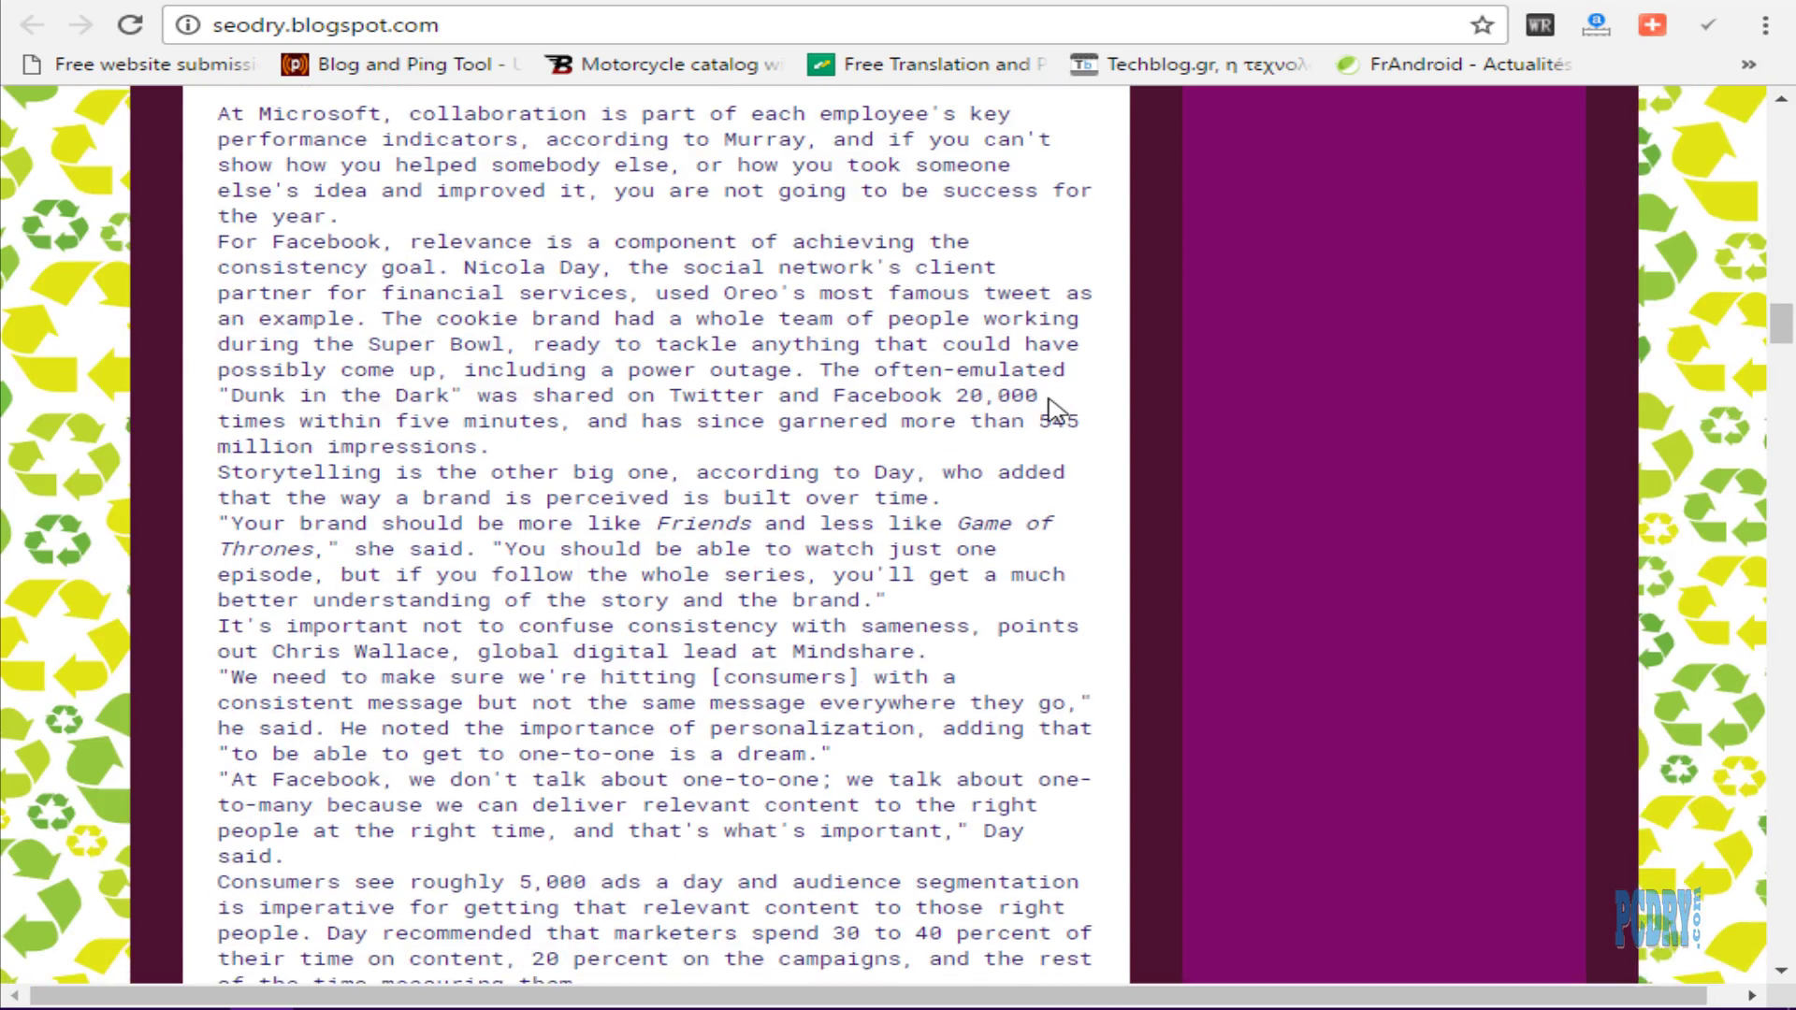
scroll(1053, 408, "down", 10)
scroll(1055, 409, "up", 15)
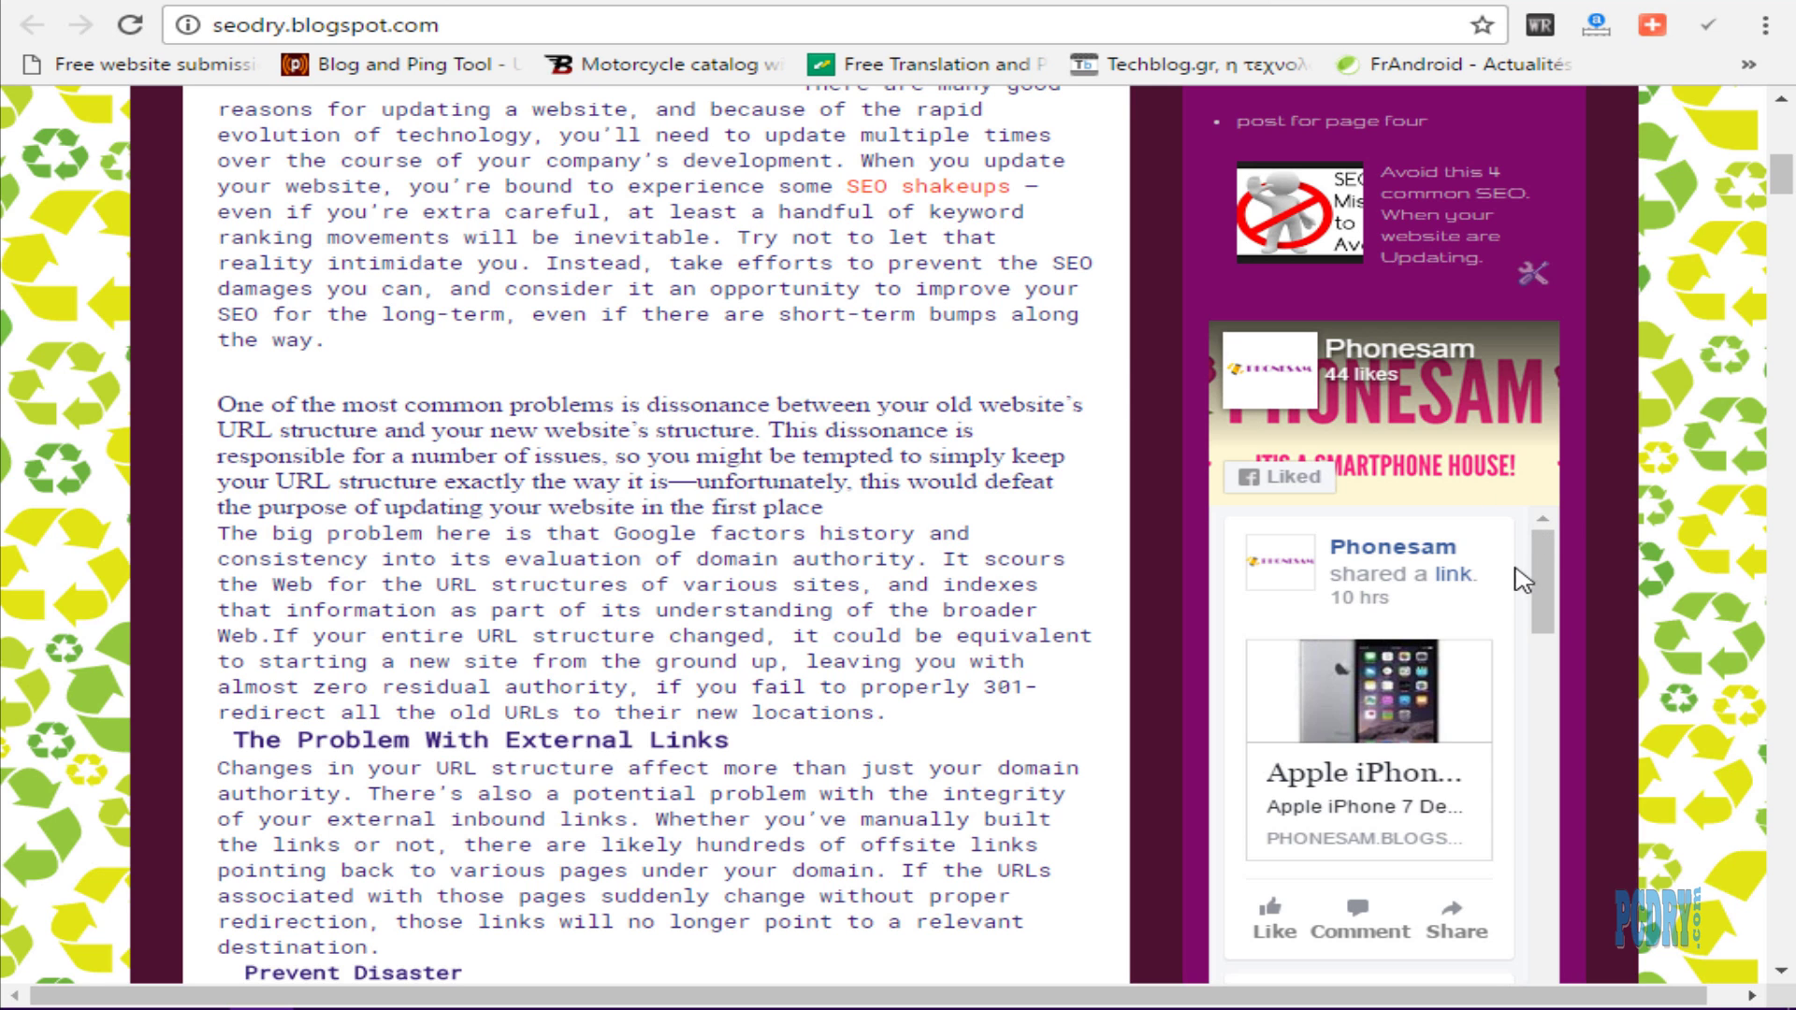
scroll(1560, 606, "down", 2)
scroll(1590, 643, "down", 7)
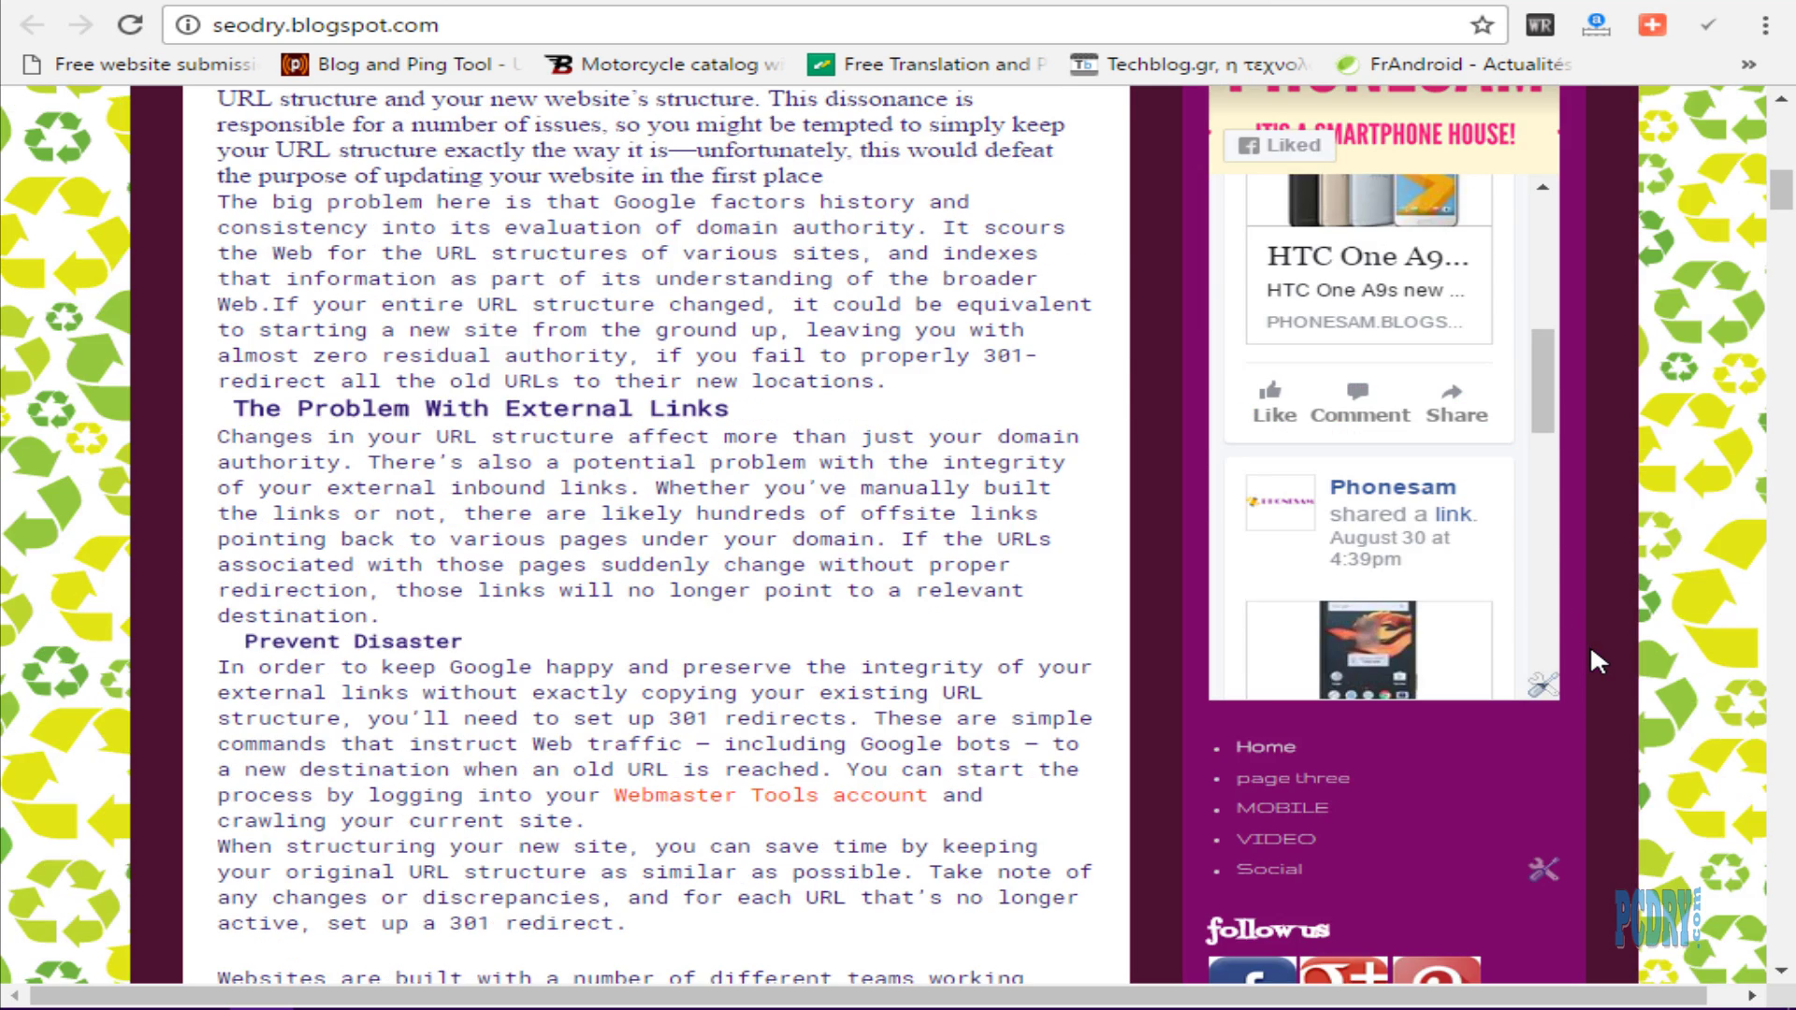
scroll(1582, 624, "up", 7)
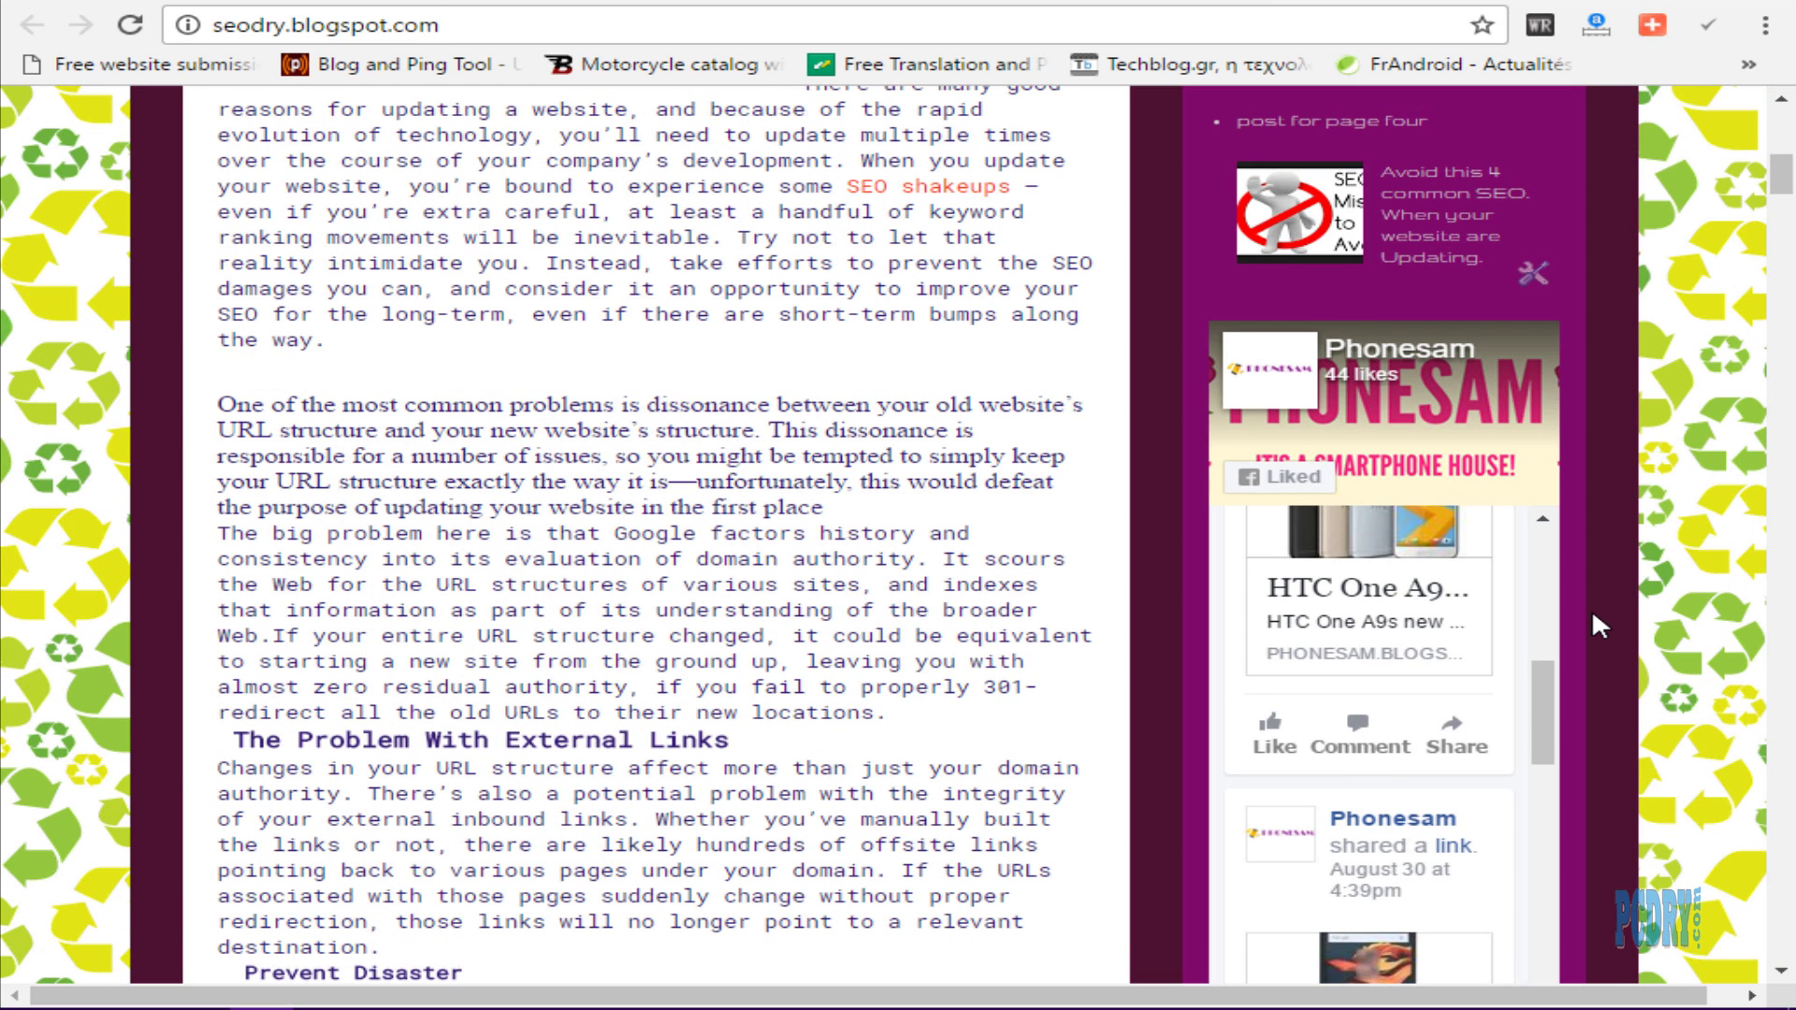
scroll(1591, 608, "up", 10)
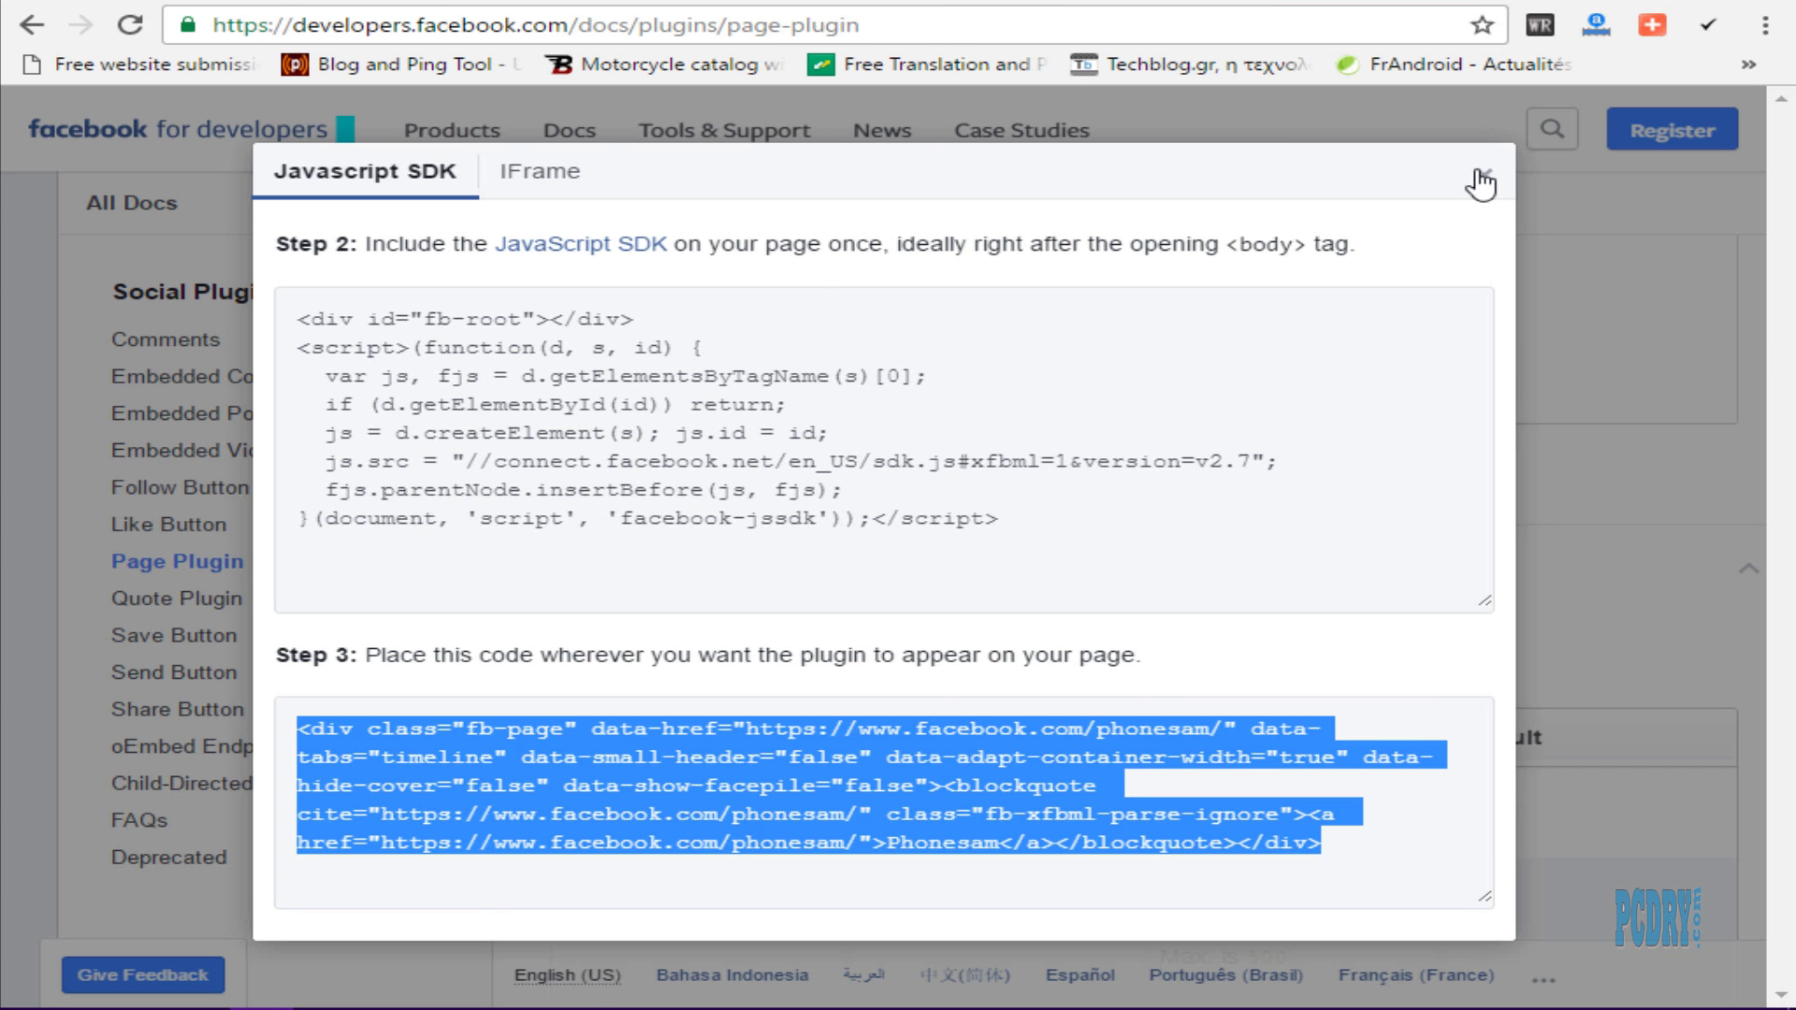
Step: Close the code dialog and verify the Phonesam address in the Facebook Page URL field
left_click(1480, 183)
scroll(754, 352, "up", 10)
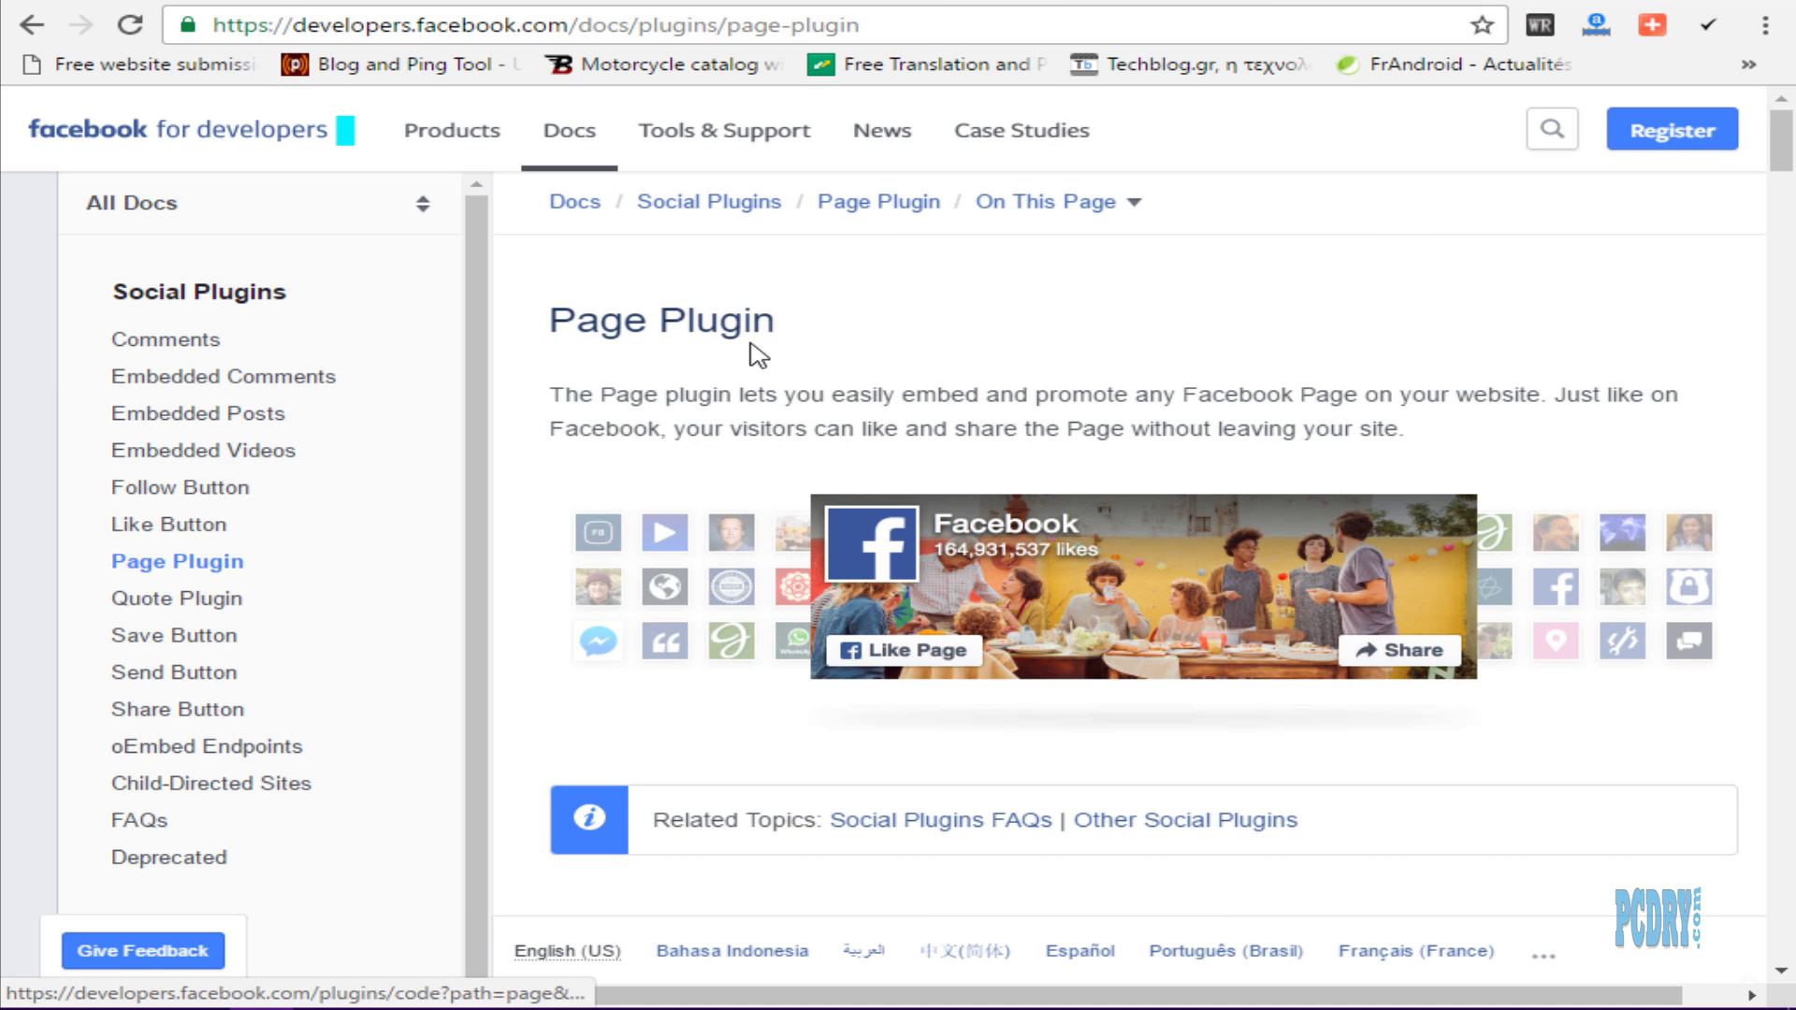
scroll(754, 353, "down", 3)
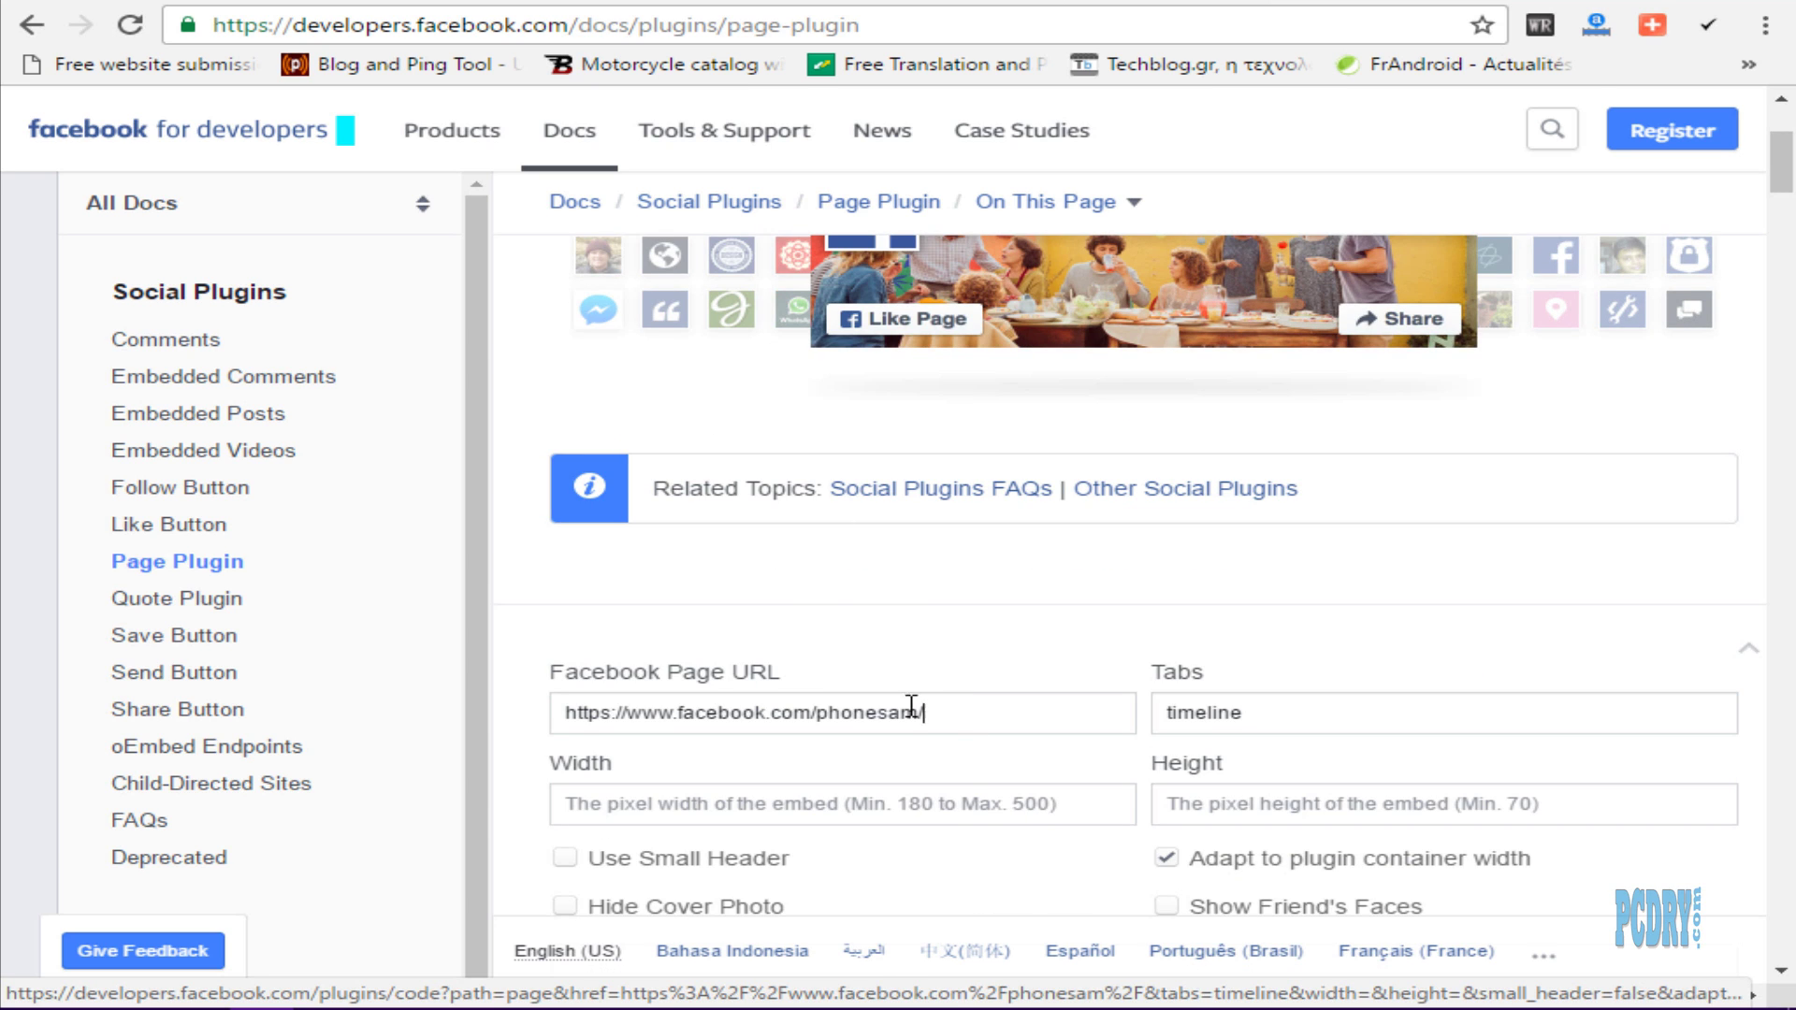
left_click_drag(912, 704, 530, 708)
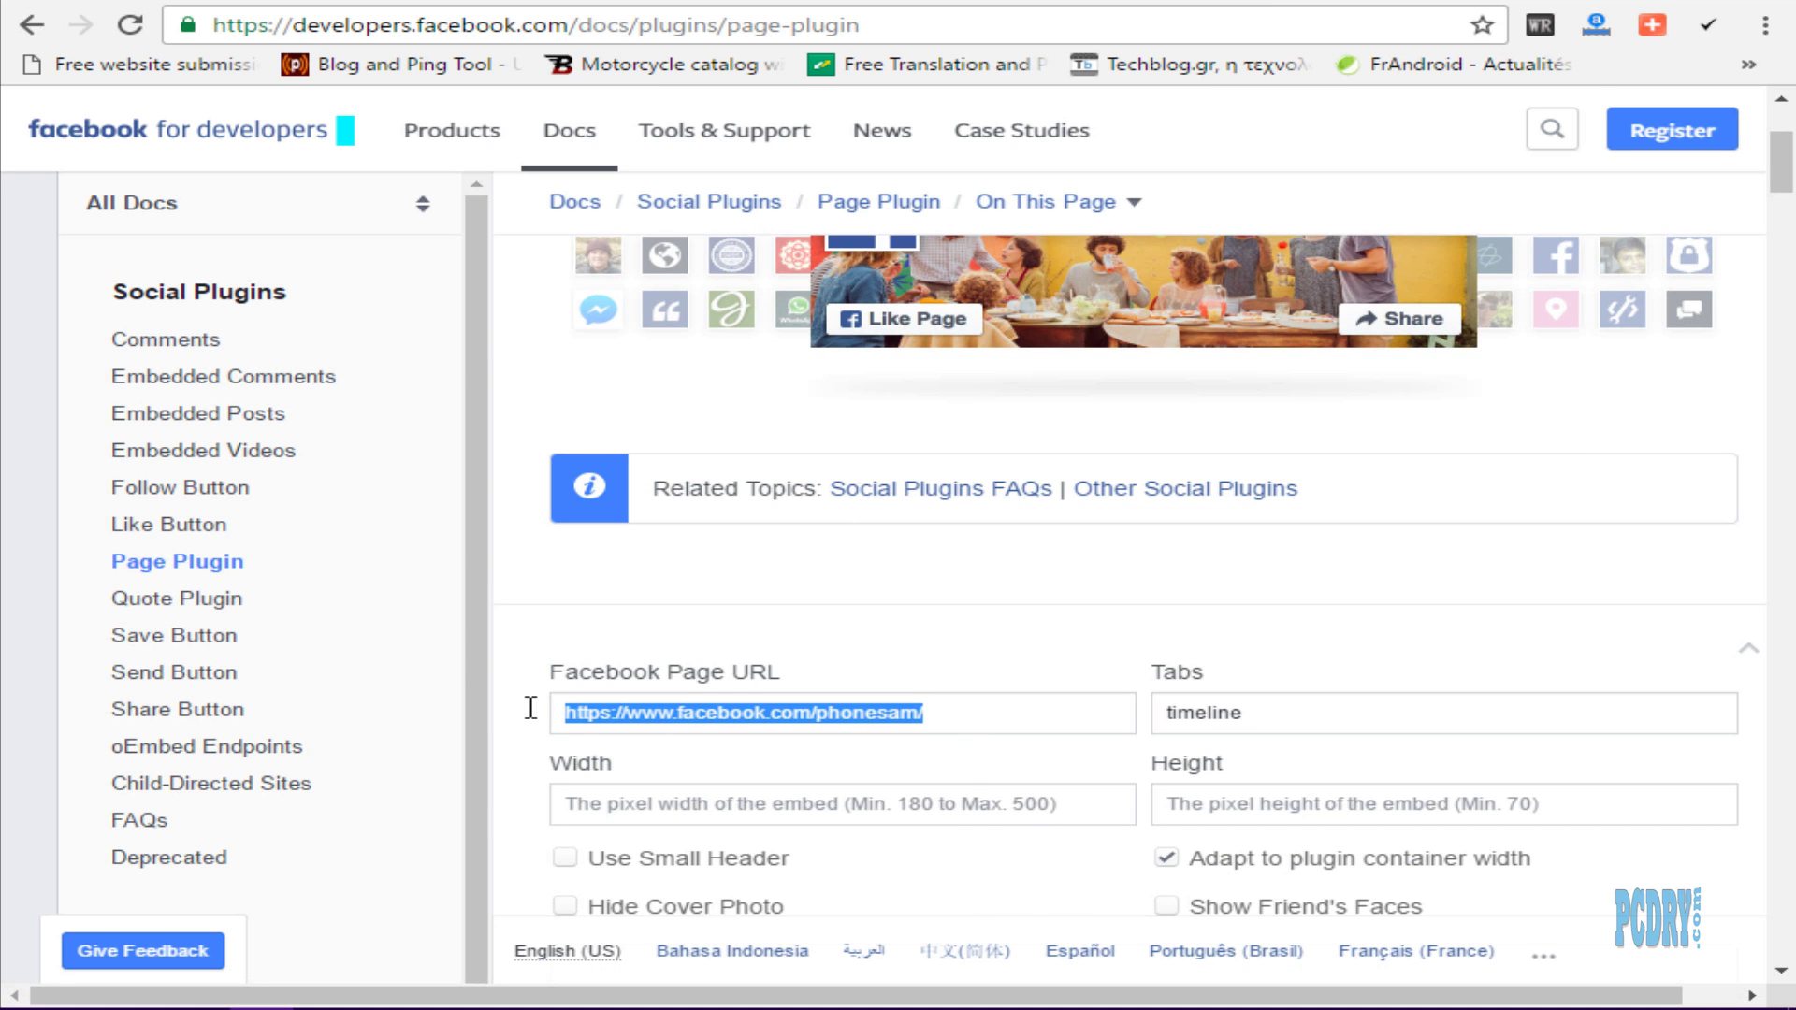
left_click(777, 712)
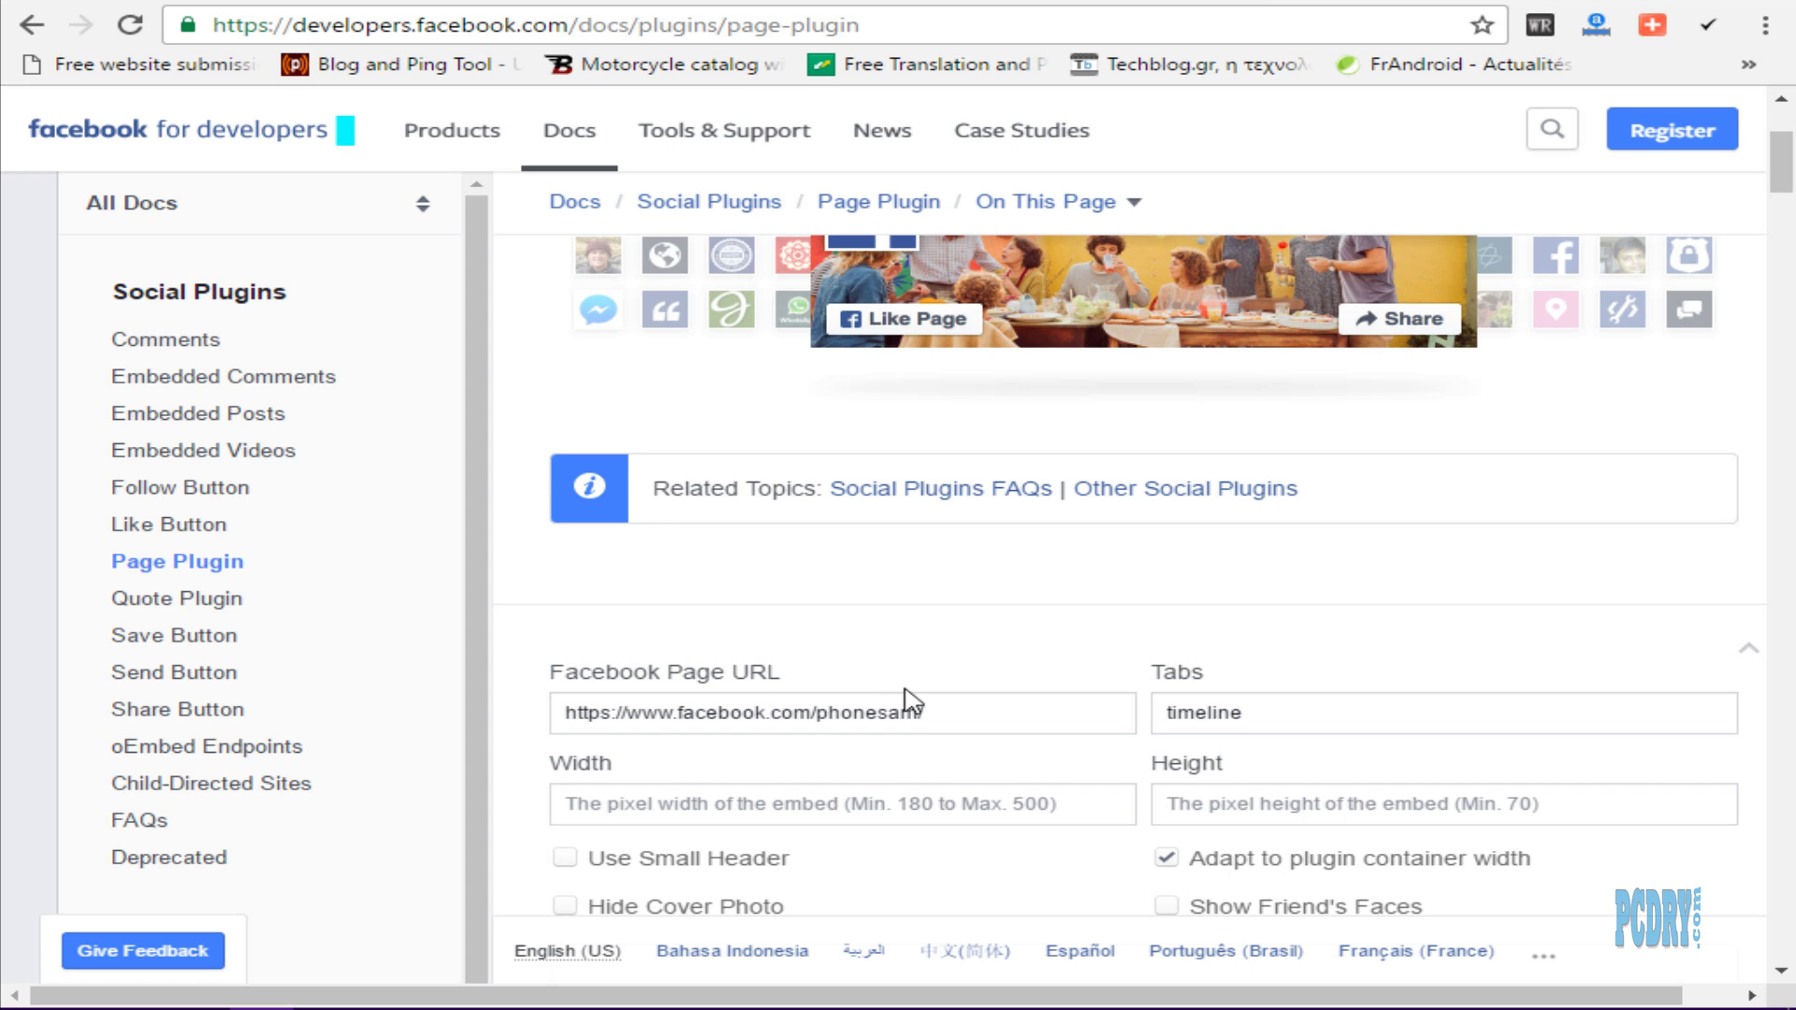
scroll(993, 617, "down", 3)
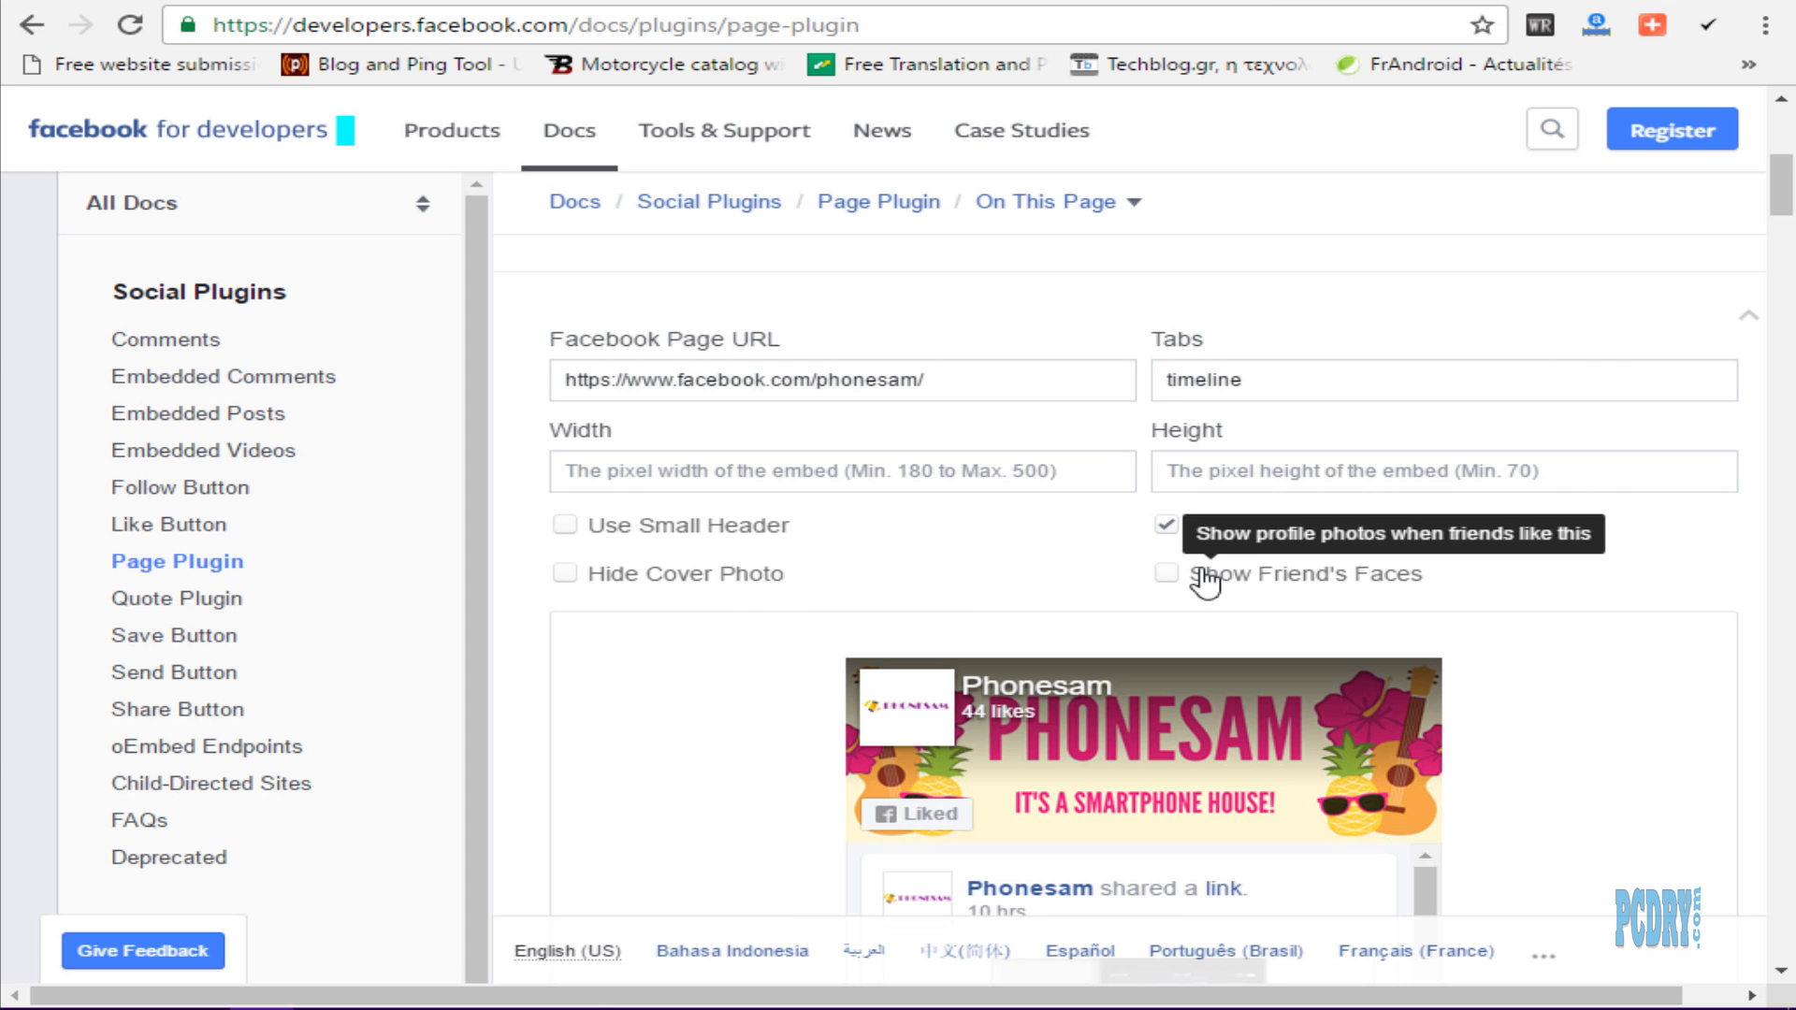
scroll(714, 601, "down", 6)
scroll(711, 603, "down", 4)
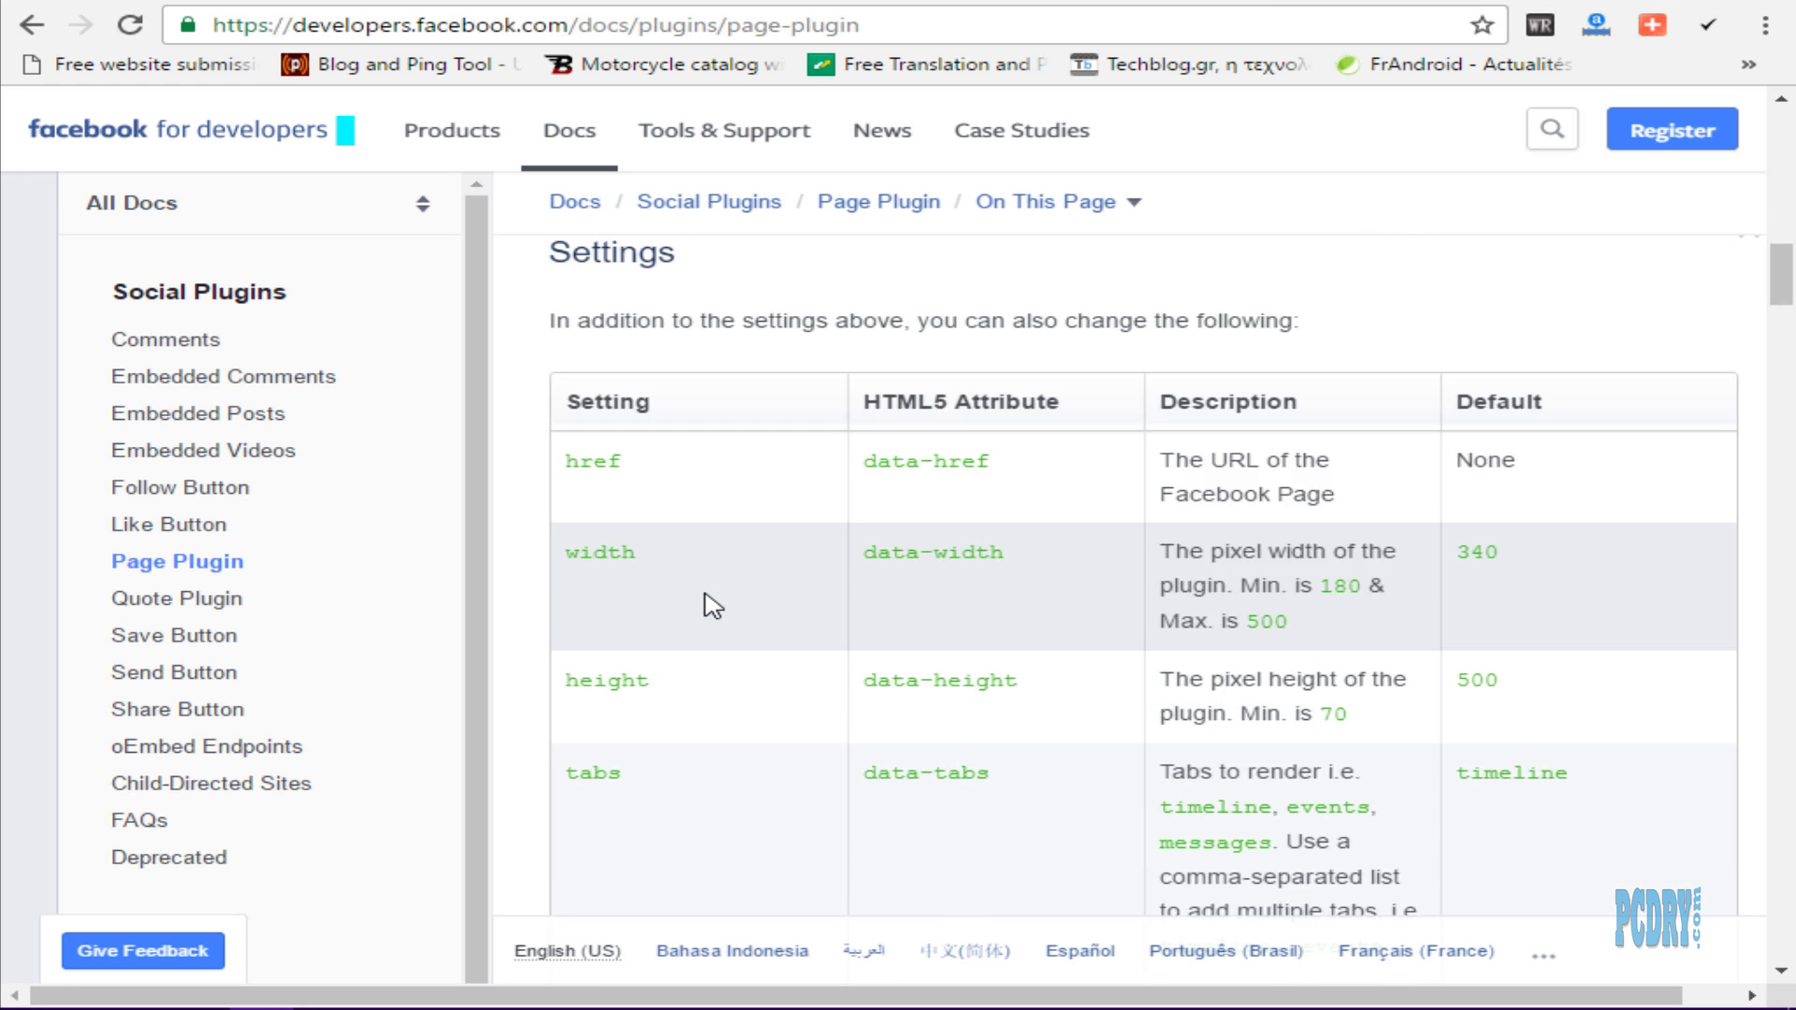
scroll(697, 598, "up", 3)
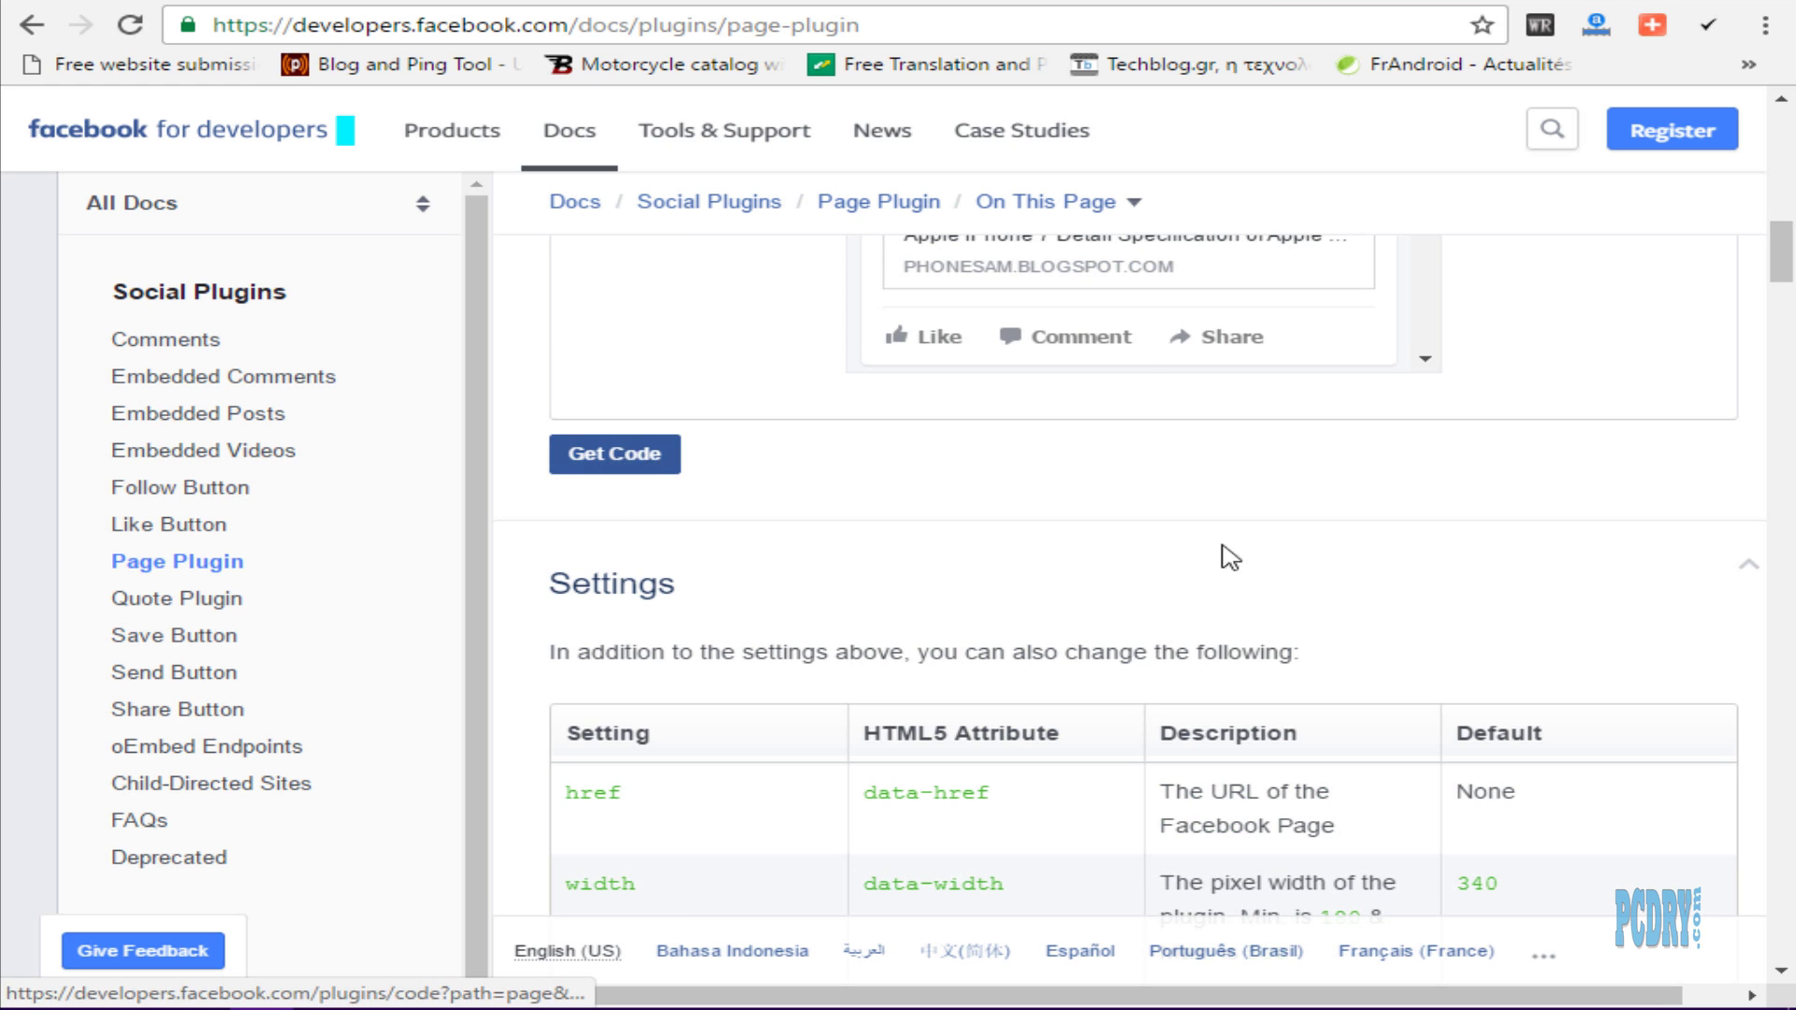
scroll(1235, 556, "up", 3)
Step: Regenerate the embed code and select the Step 2 and Step 3 snippets
left_click(641, 791)
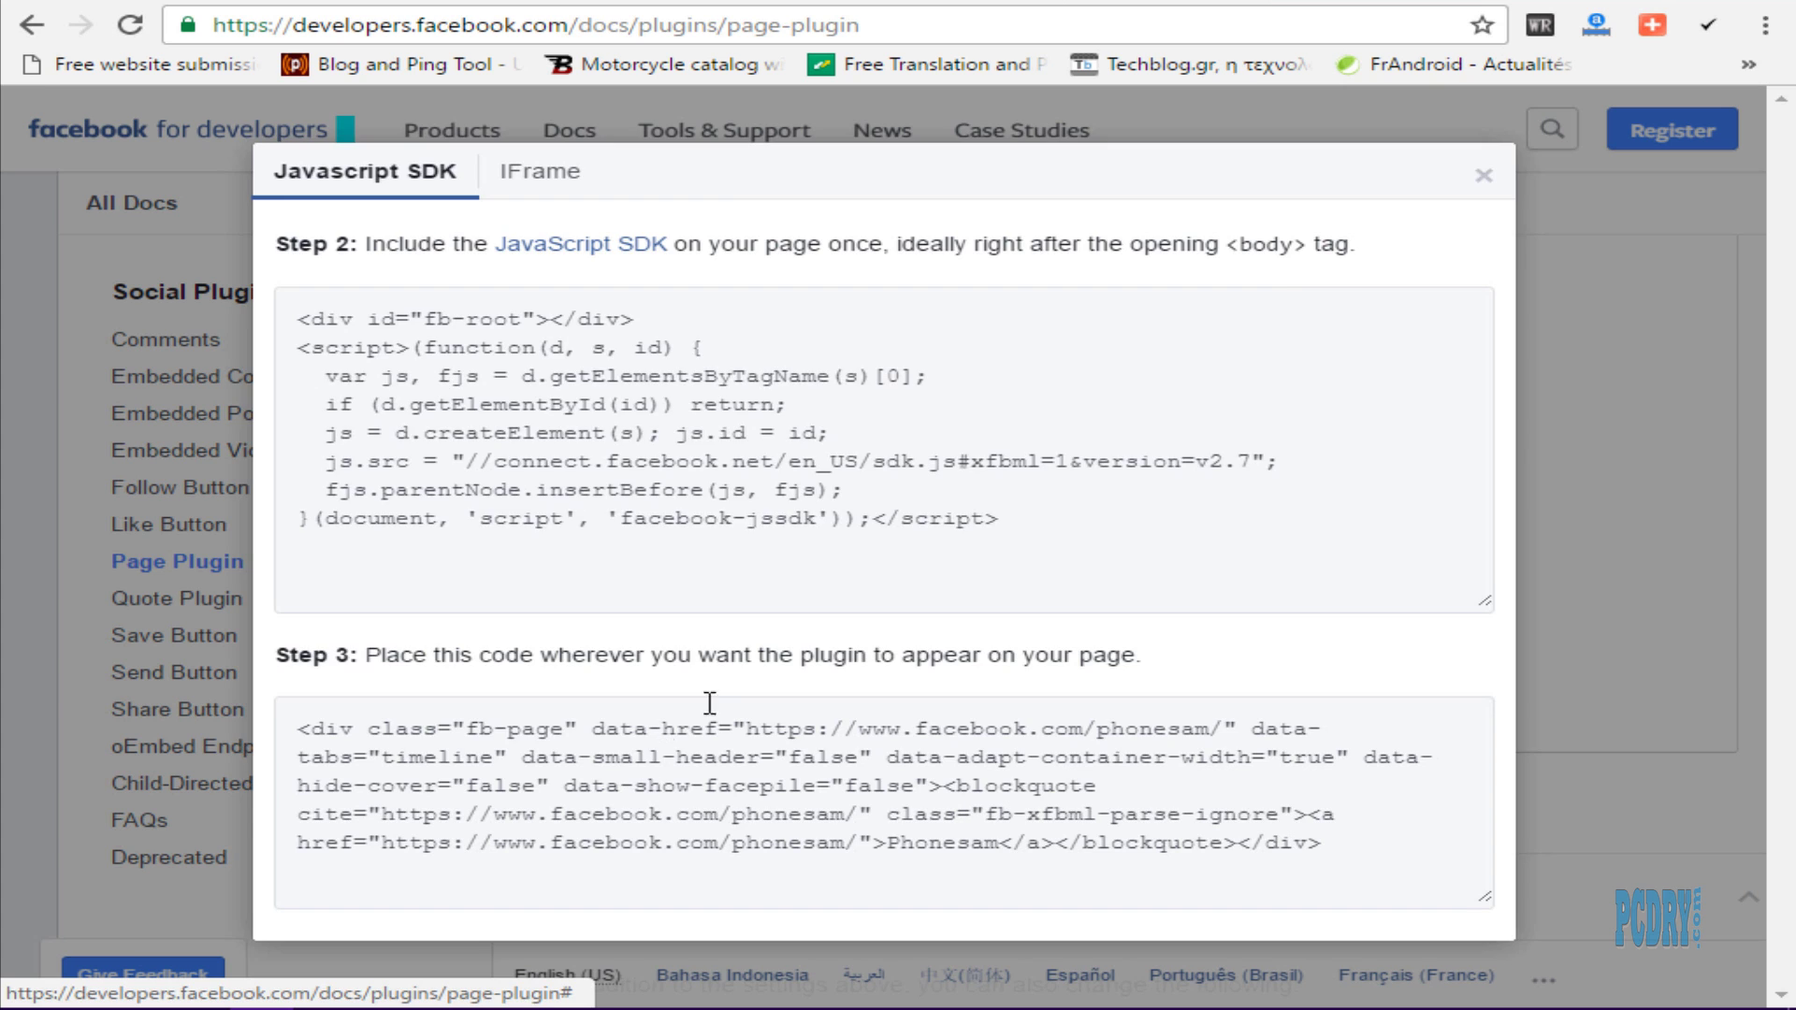
left_click(567, 408)
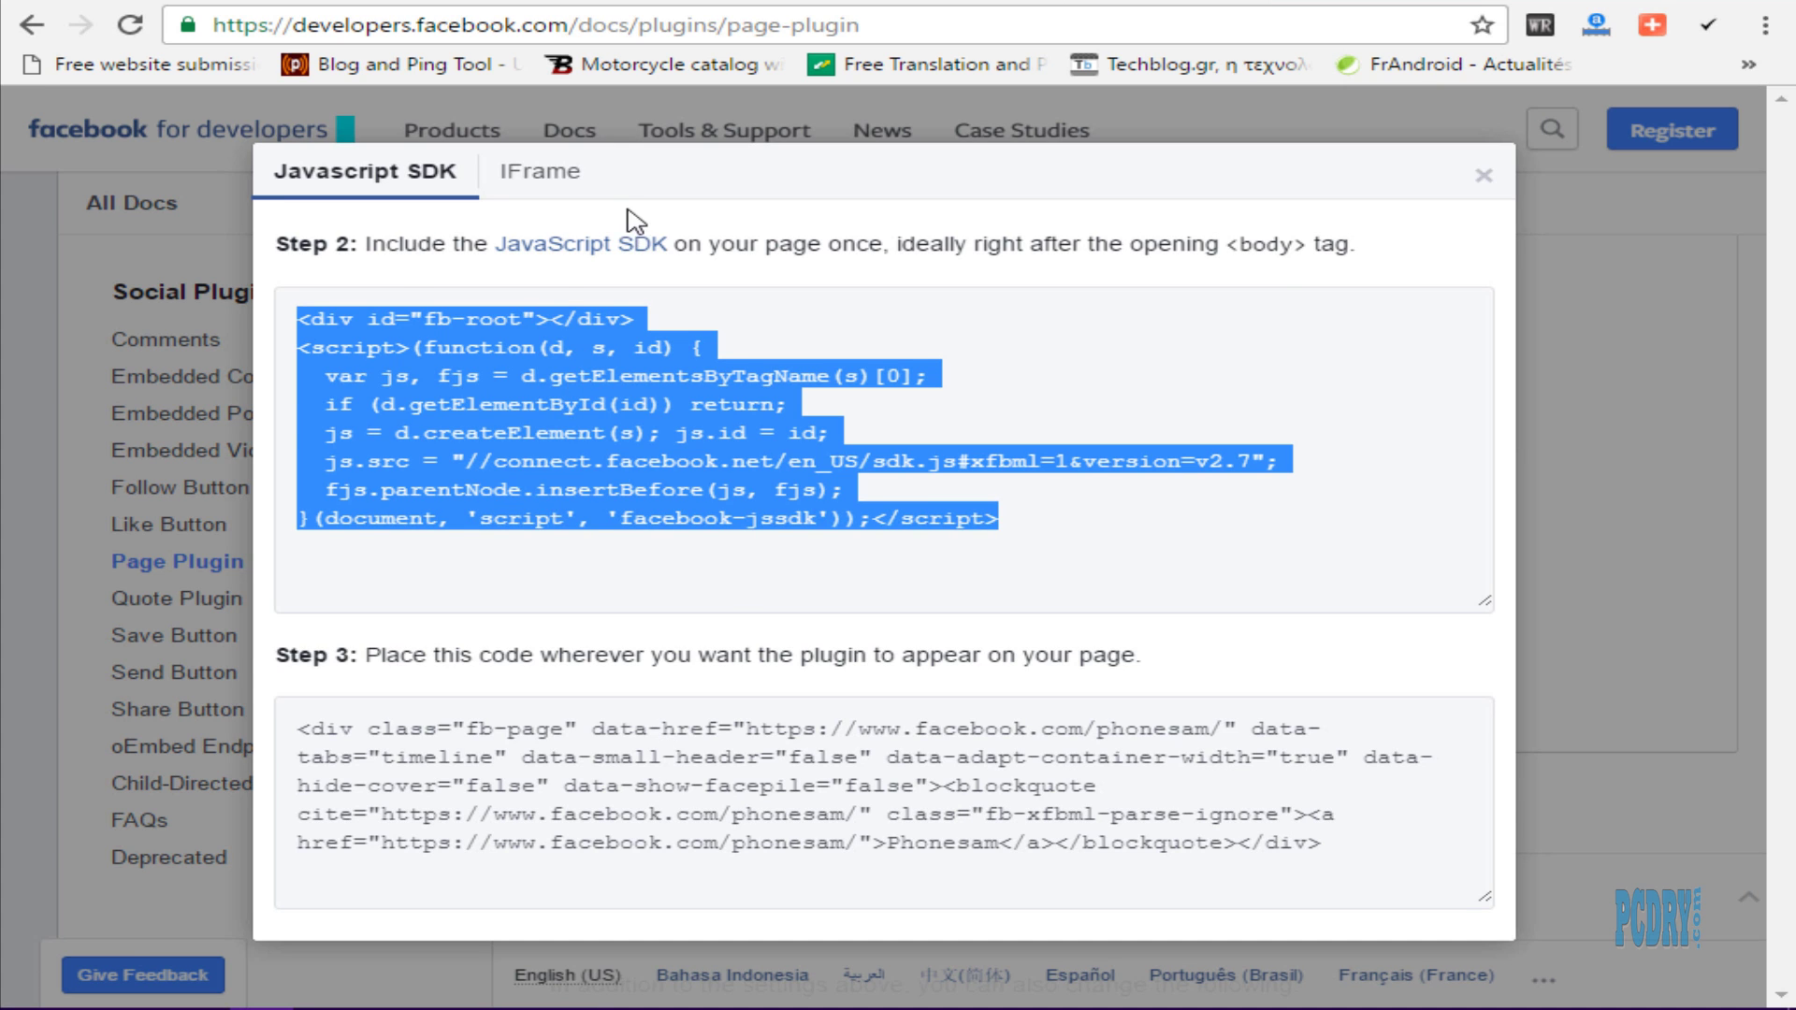
left_click(816, 794)
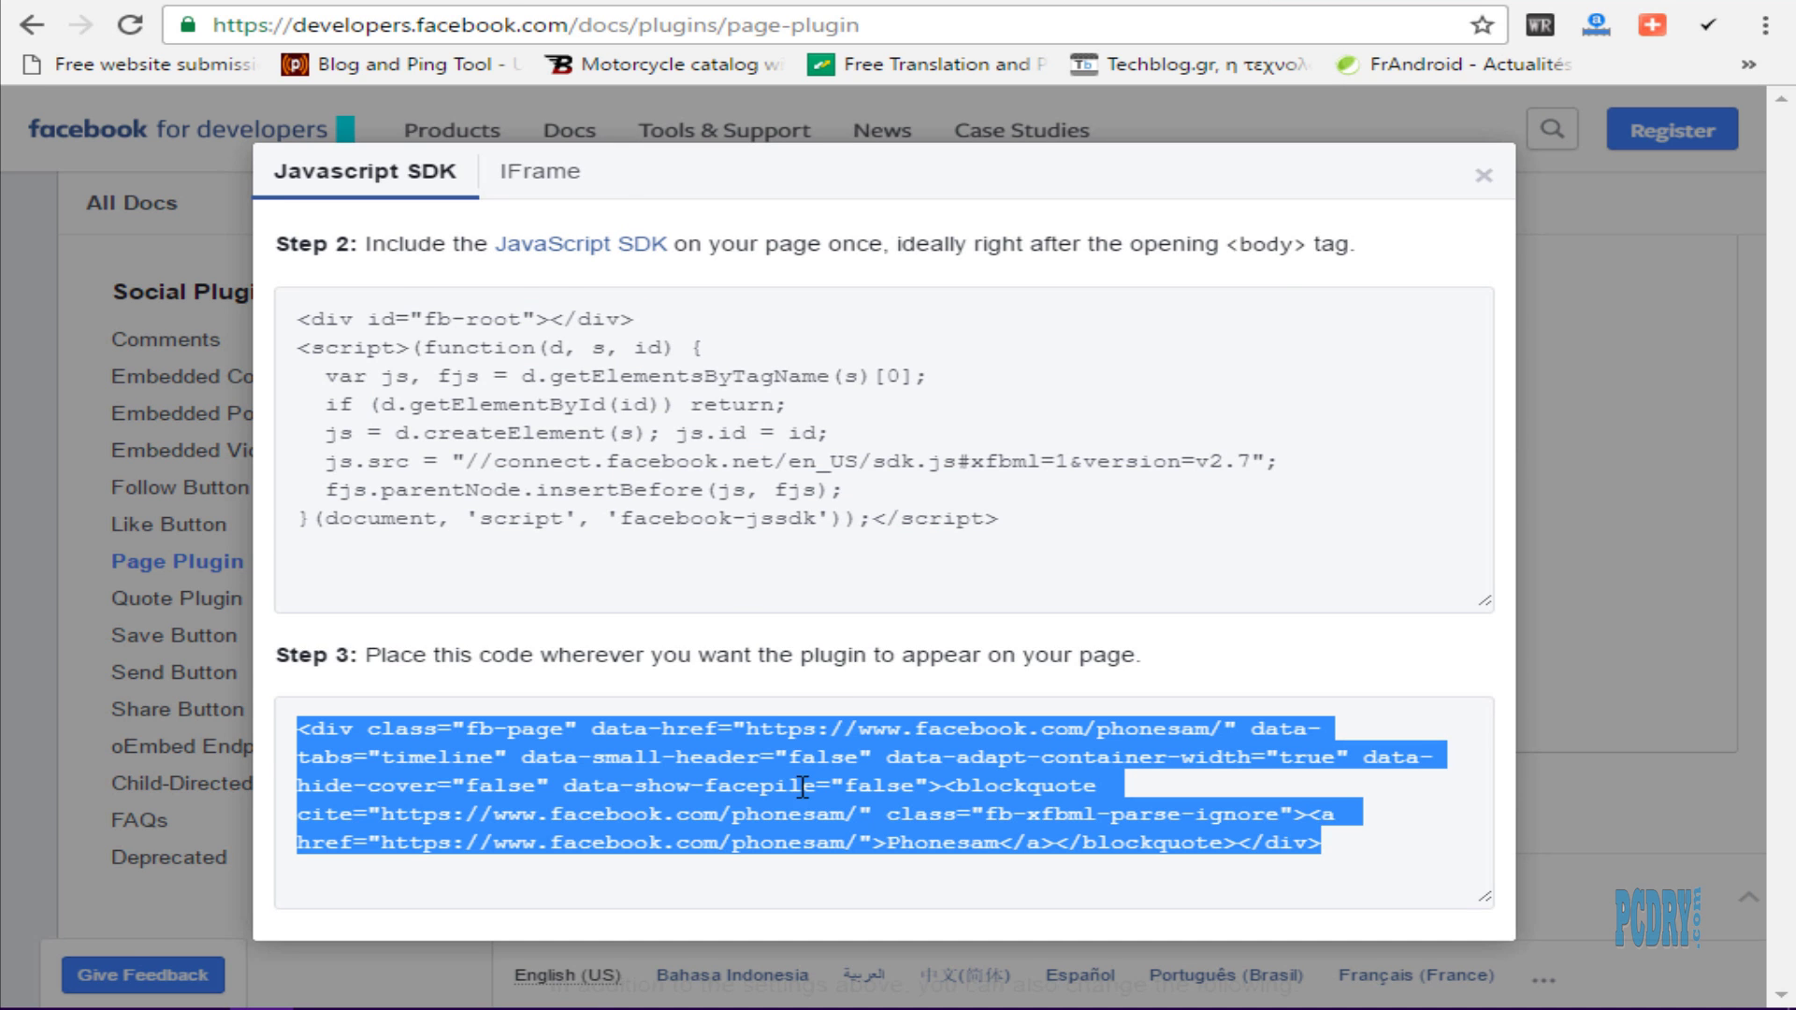